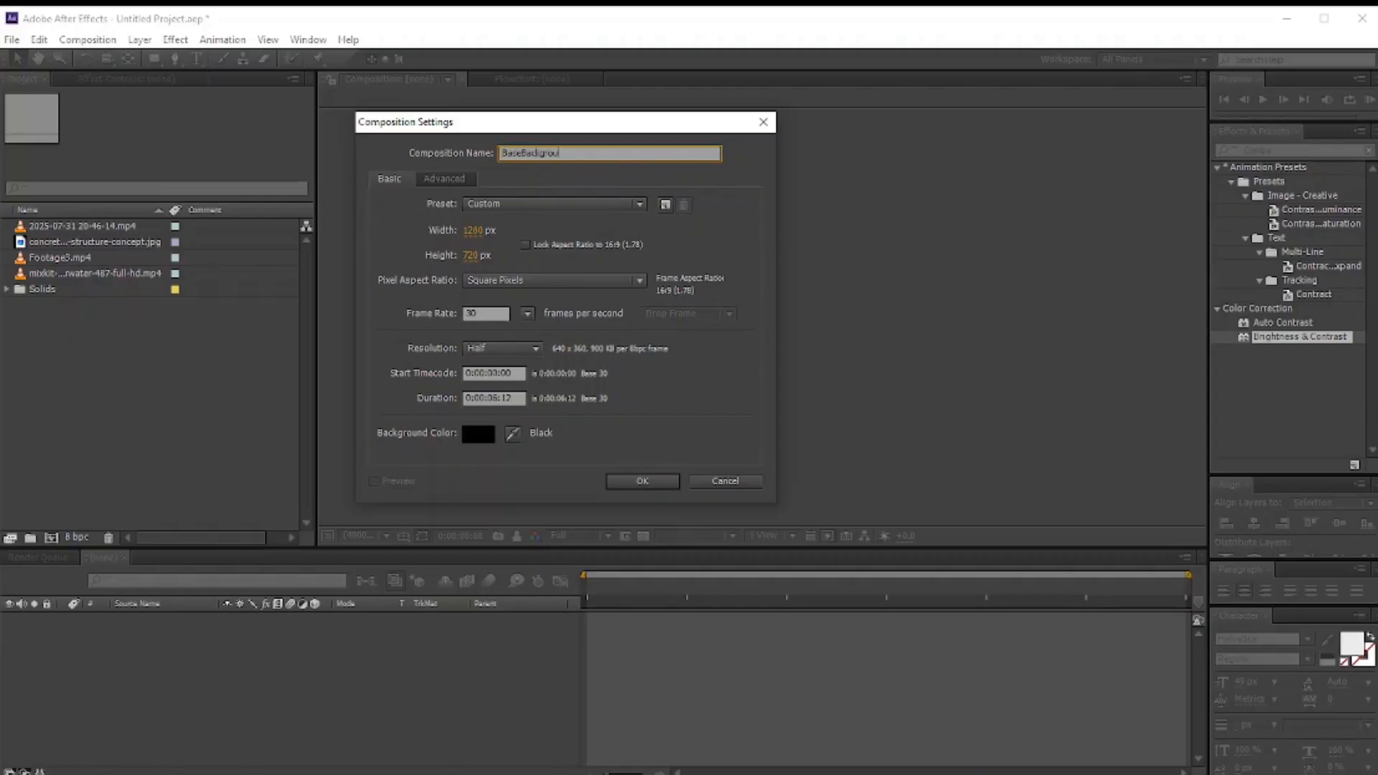
# Step: Set the BaseBackground composition to 1920 × 1080 px and create it
pyautogui.click(474, 230)
pyautogui.write('1920')
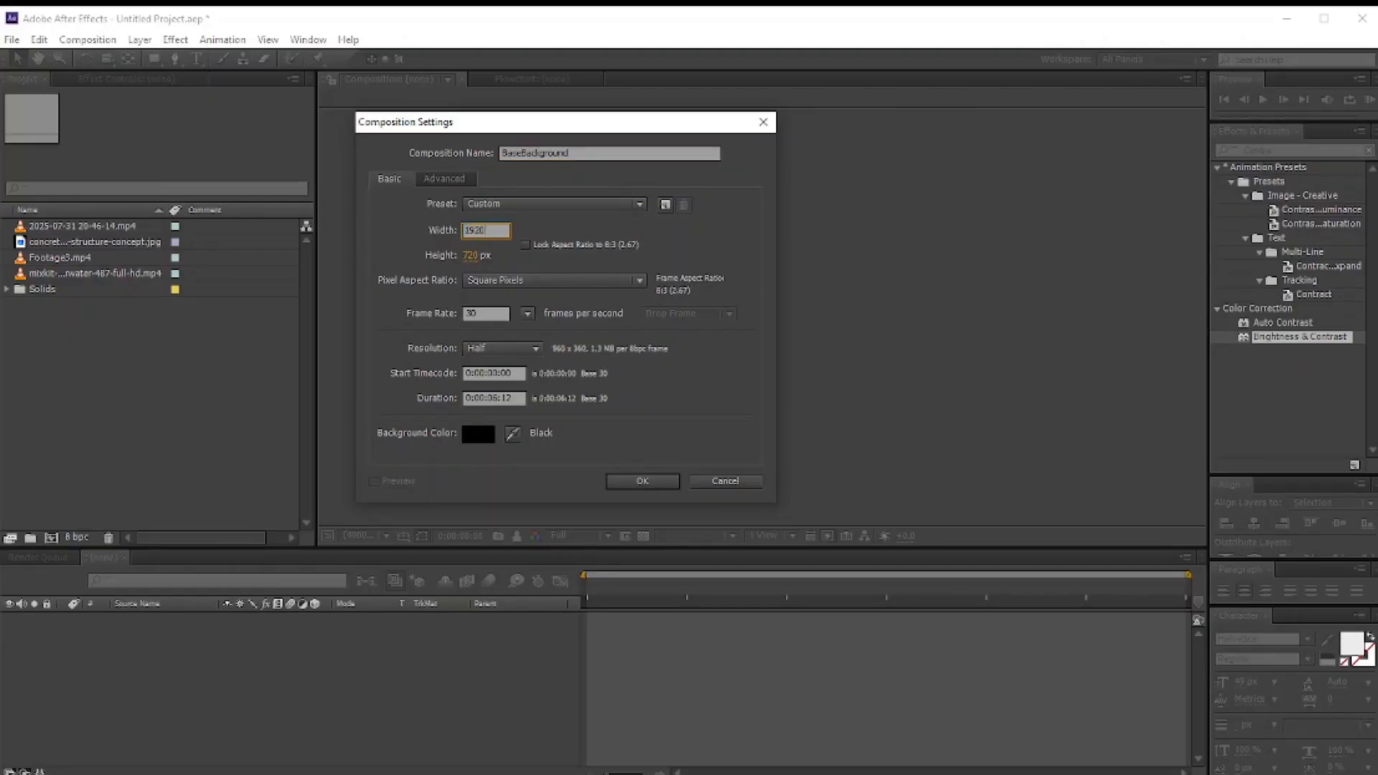
pyautogui.press('Tab')
pyautogui.write('1080')
pyautogui.click(641, 479)
# Step: Add Footage3.mp4 to the composition and scale the layer up by its corner to fill the frame
pyautogui.moveTo(62, 270); pyautogui.dragTo(261, 619)
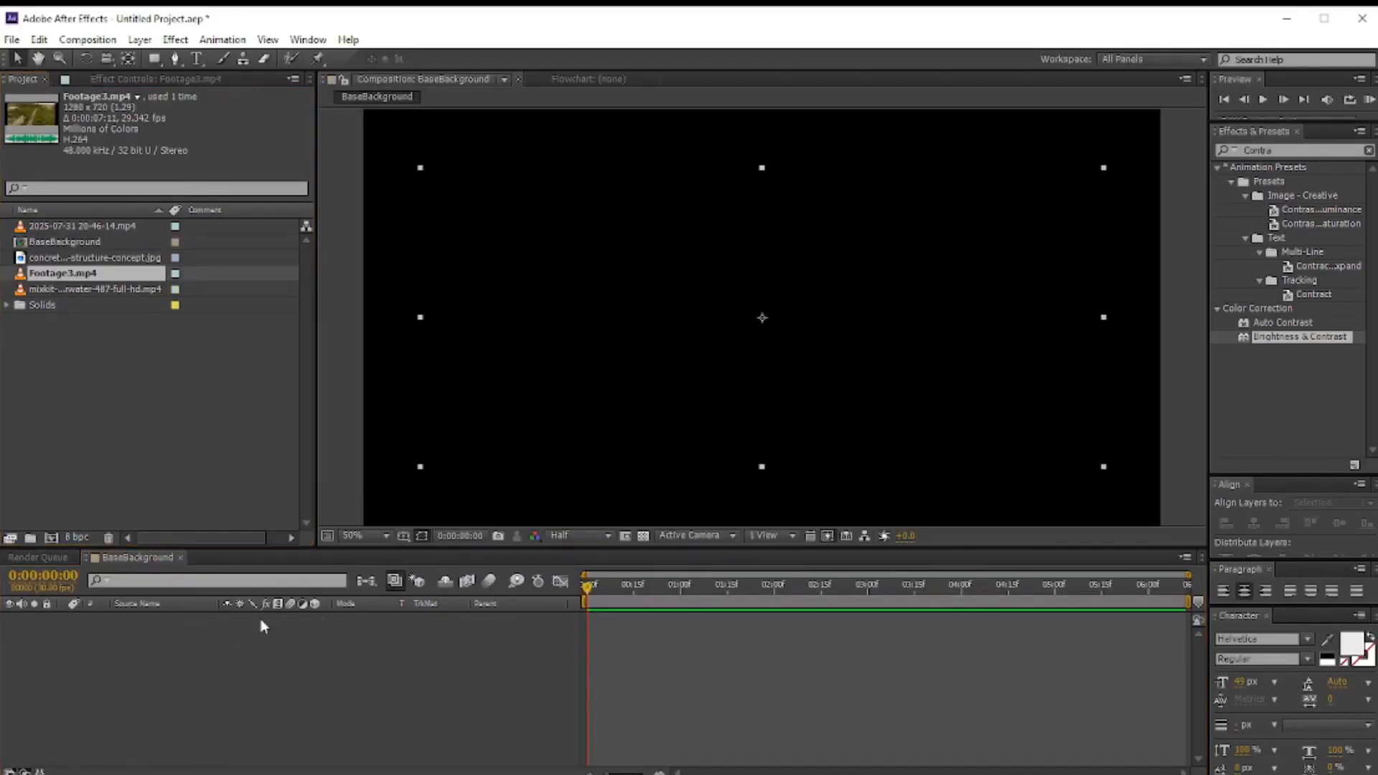
pyautogui.scroll(-2, 571, 264)
pyautogui.moveTo(590, 246); pyautogui.dragTo(508, 154)
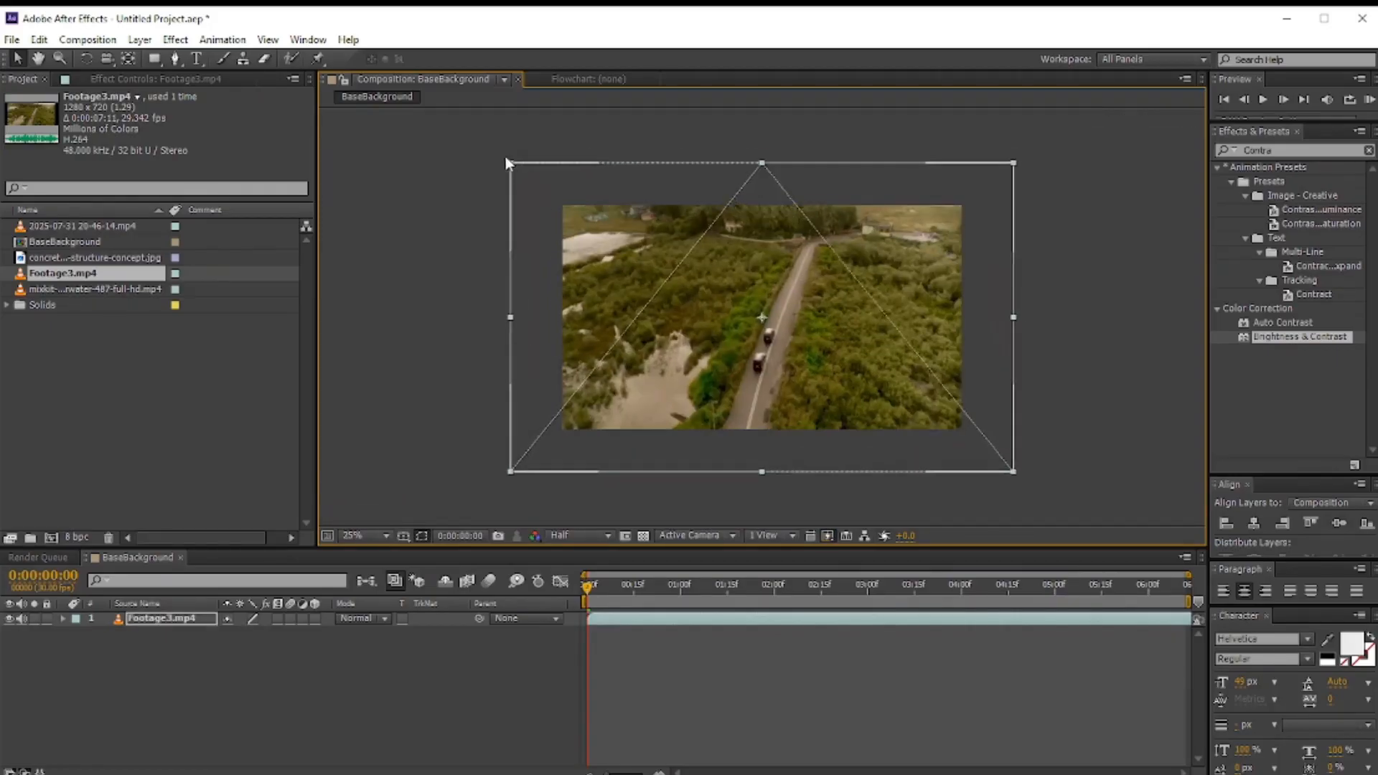
pyautogui.hotkey('ctrl', 'z')
pyautogui.moveTo(592, 242); pyautogui.dragTo(359, 172)
pyautogui.click(686, 150)
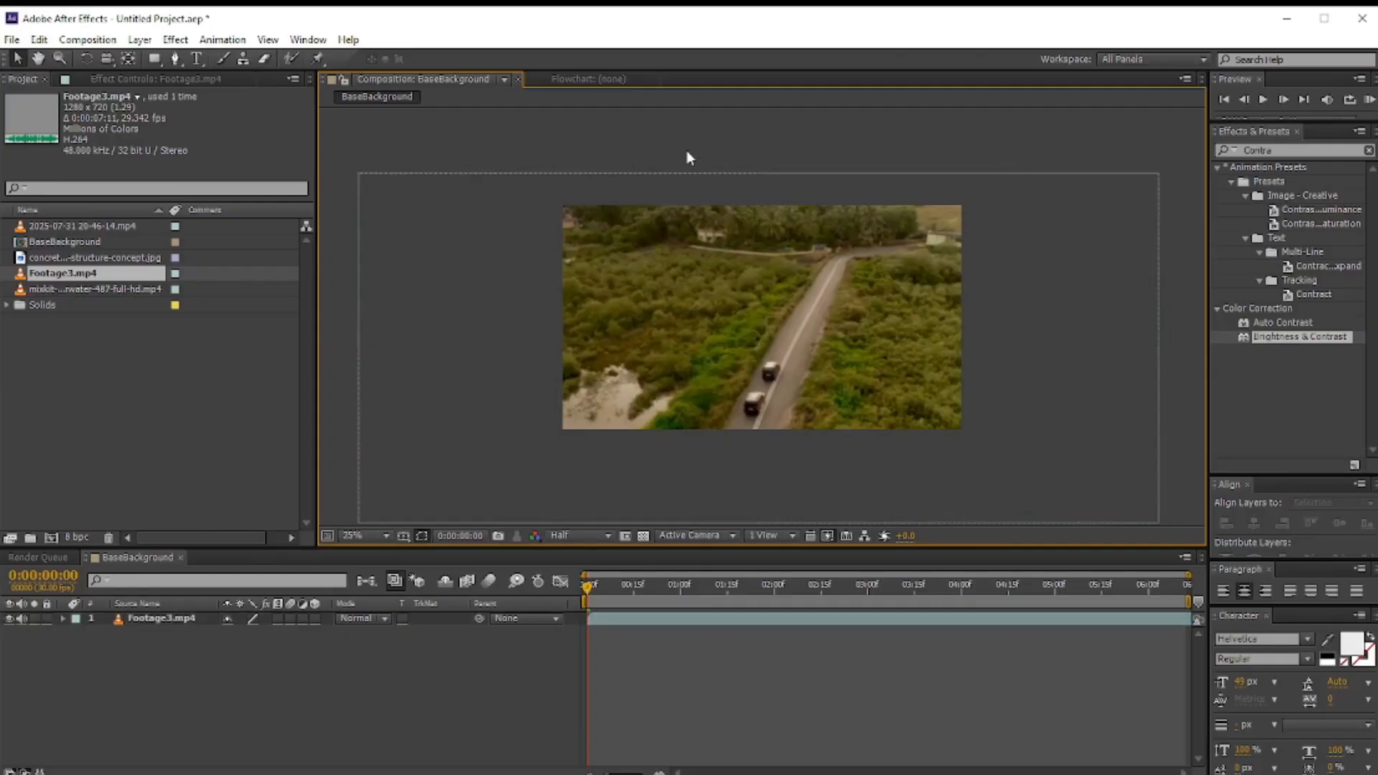
# Step: Apply Hue/Saturation to the footage and set Master Saturation to -100 and Master Lightness to 4
pyautogui.click(632, 773)
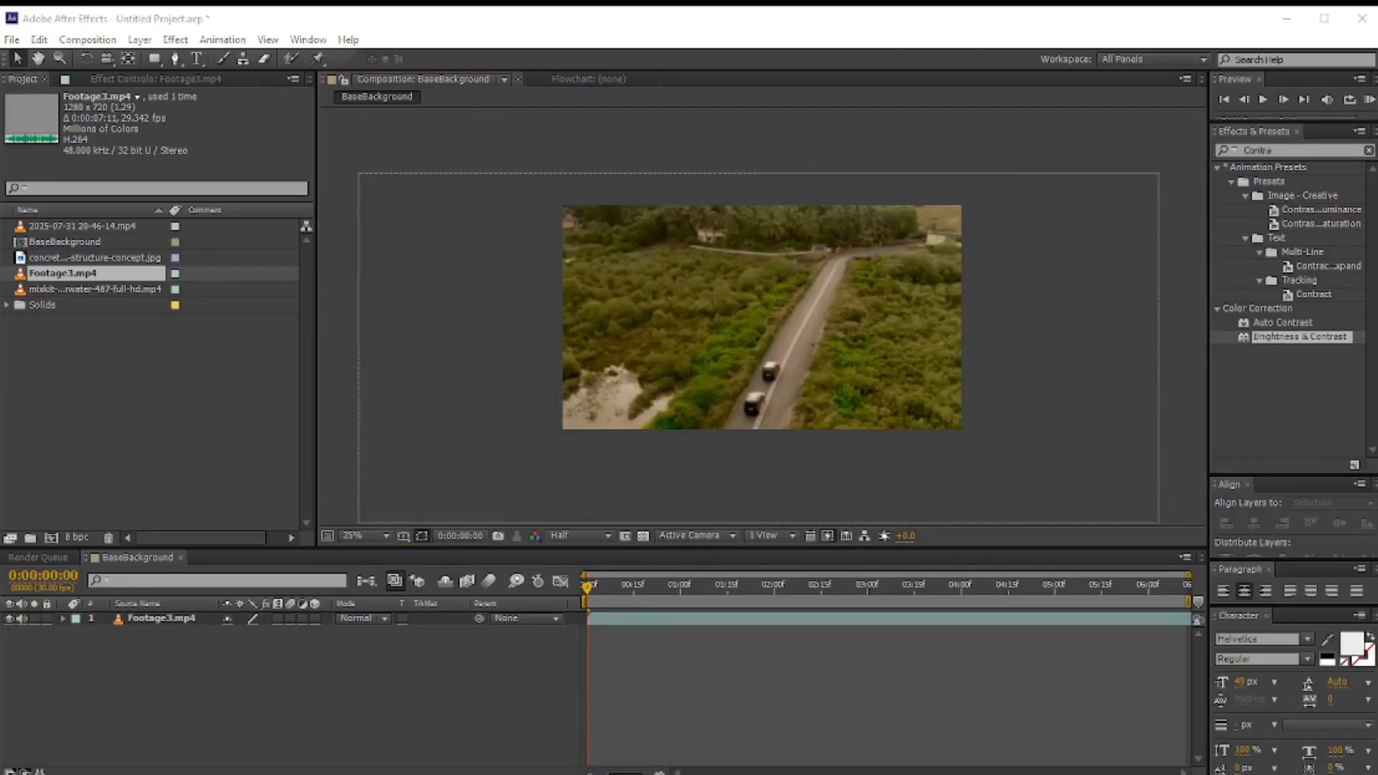
pyautogui.click(1368, 150)
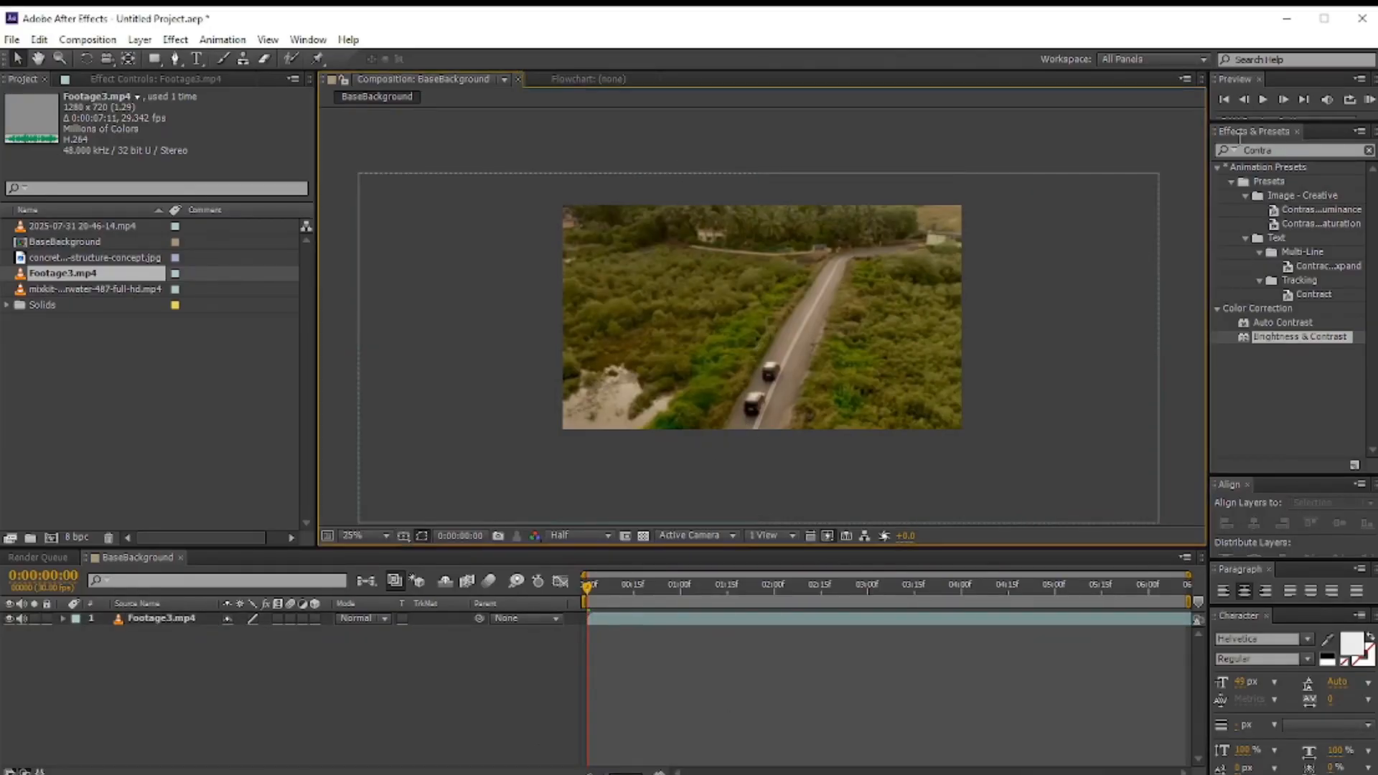
pyautogui.write('Satu')
pyautogui.click(1275, 253)
pyautogui.moveTo(1274, 252); pyautogui.dragTo(292, 242)
pyautogui.moveTo(62, 290); pyautogui.dragTo(42, 264)
pyautogui.moveTo(129, 299); pyautogui.dragTo(173, 296)
# Step: Apply Brightness & Contrast to the footage and set Brightness to 10 and Contrast to 30
pyautogui.moveTo(1296, 150); pyautogui.dragTo(1211, 150)
pyautogui.write('Contra')
pyautogui.moveTo(1299, 336); pyautogui.dragTo(257, 333)
pyautogui.moveTo(179, 383); pyautogui.dragTo(199, 394)
pyautogui.click(198, 439)
pyautogui.click(275, 679)
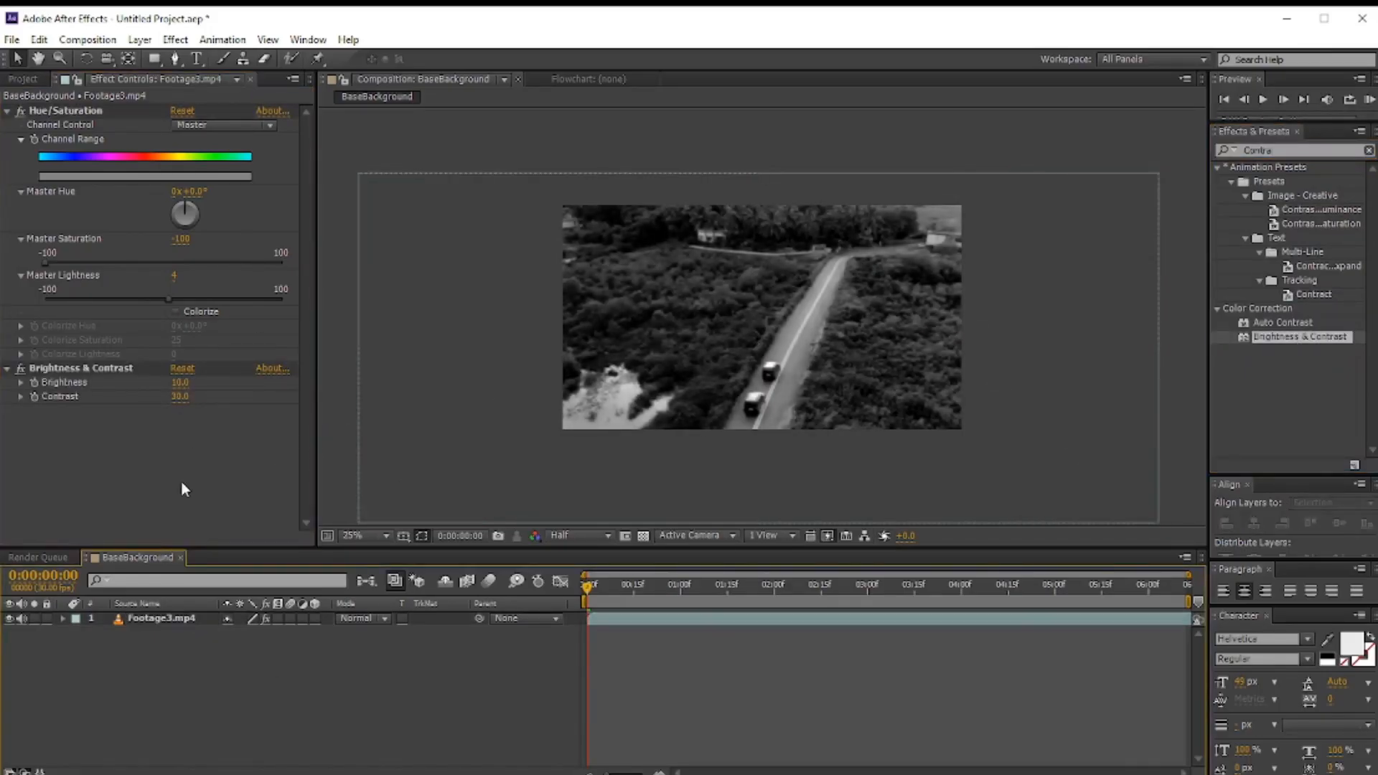
# Step: Add a new adjustment layer and duplicate the Footage3.mp4 layer
pyautogui.click(139, 40)
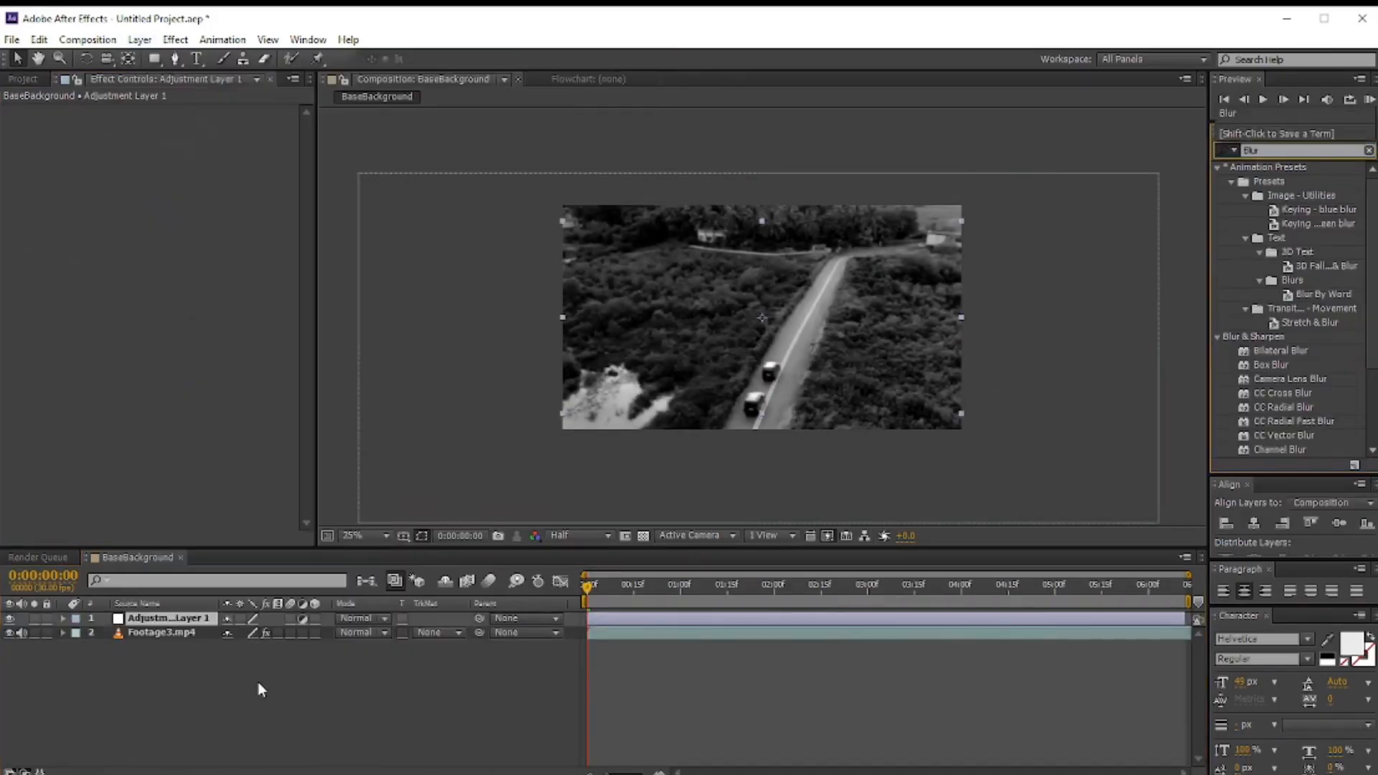
pyautogui.click(162, 633)
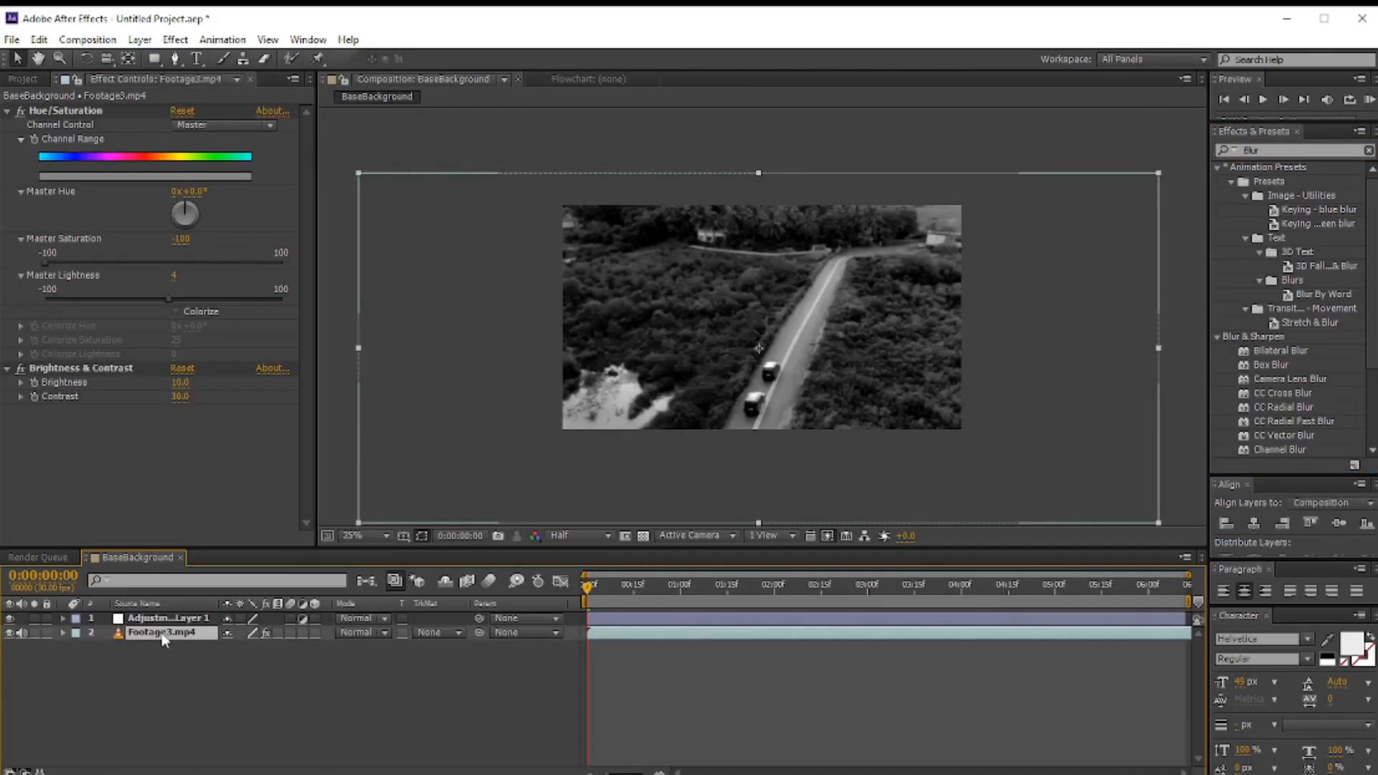
pyautogui.hotkey('ctrl', 'd')
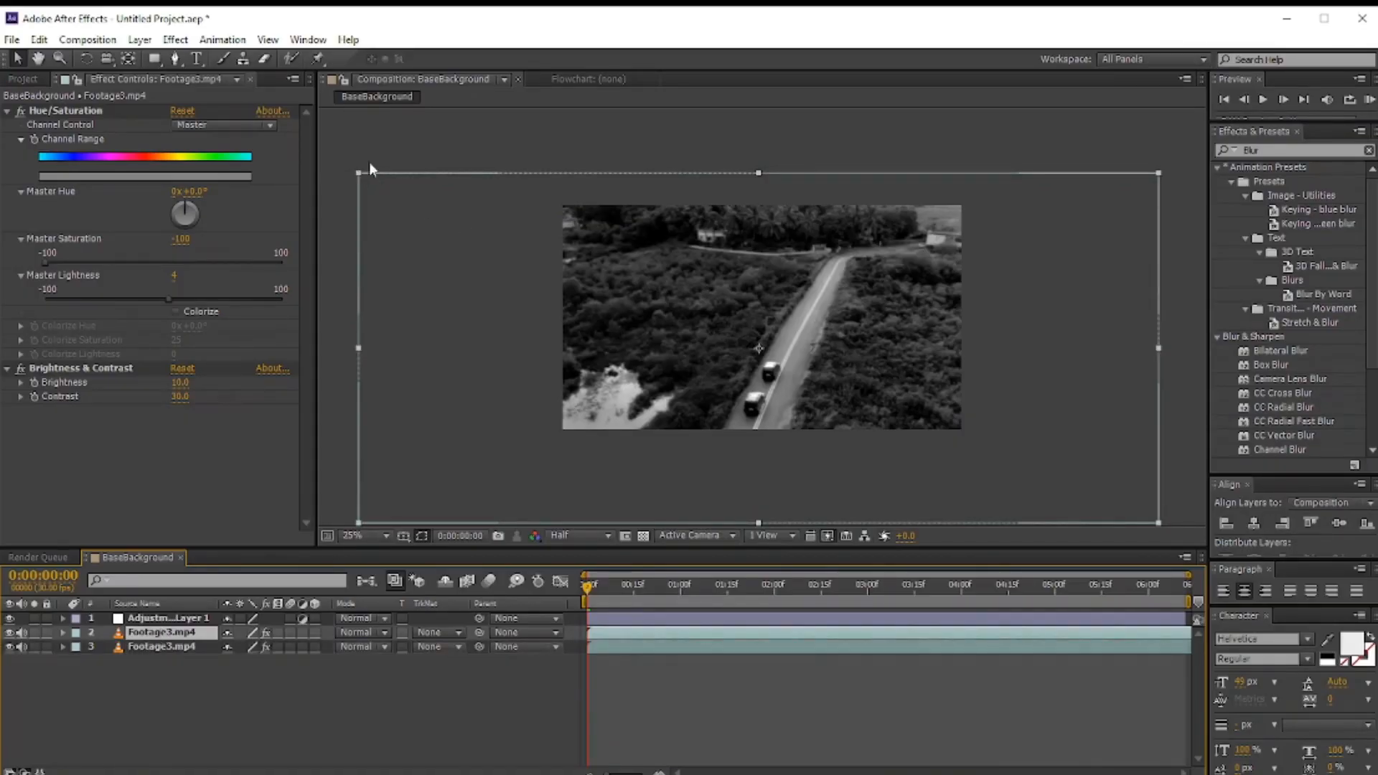
# Step: Draw a rectangle mask on the upper Footage3.mp4 layer covering the frame except a strip along its bottom
pyautogui.moveTo(159, 65); pyautogui.dragTo(216, 59)
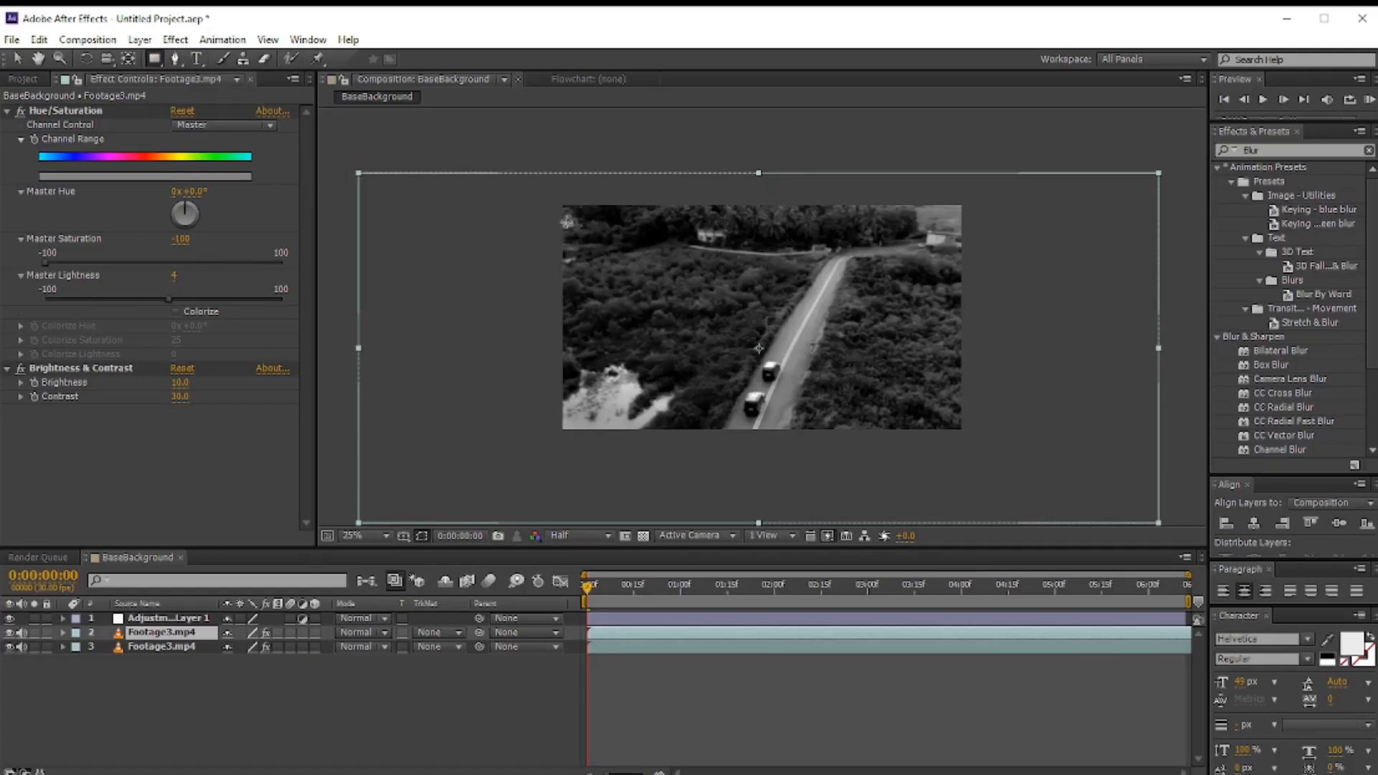
pyautogui.moveTo(562, 219); pyautogui.dragTo(963, 405)
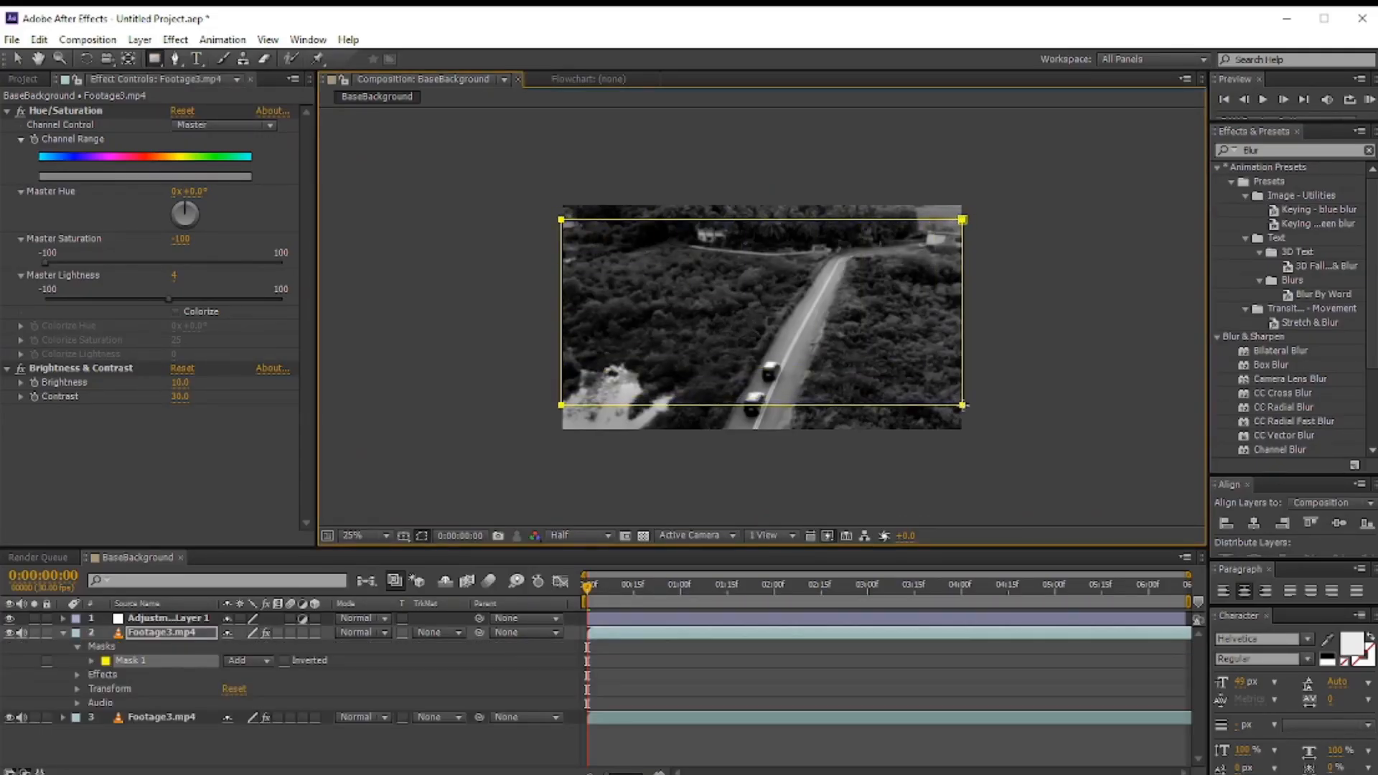
pyautogui.click(64, 633)
pyautogui.click(214, 726)
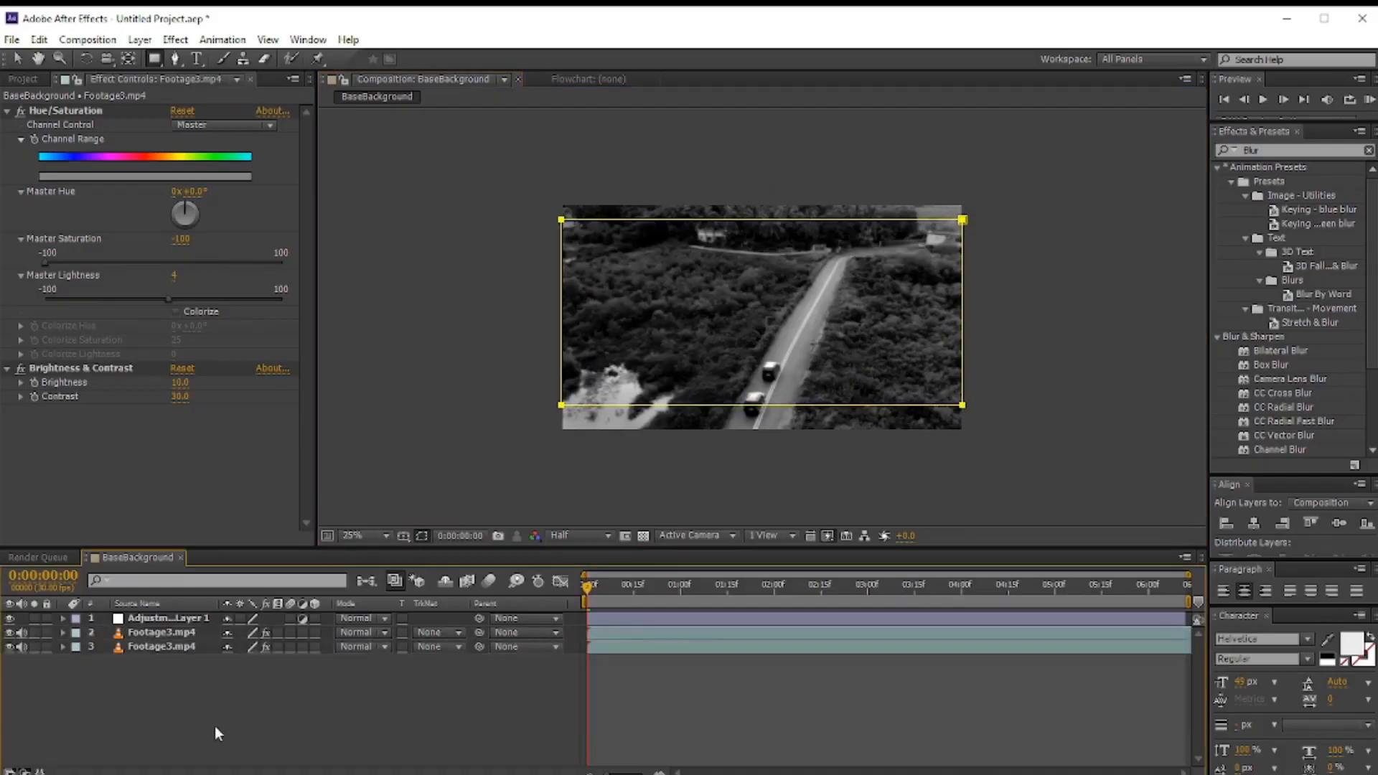
# Step: Apply Gaussian Blur to the lower Footage3.mp4 layer and increase its Blurriness
pyautogui.click(161, 642)
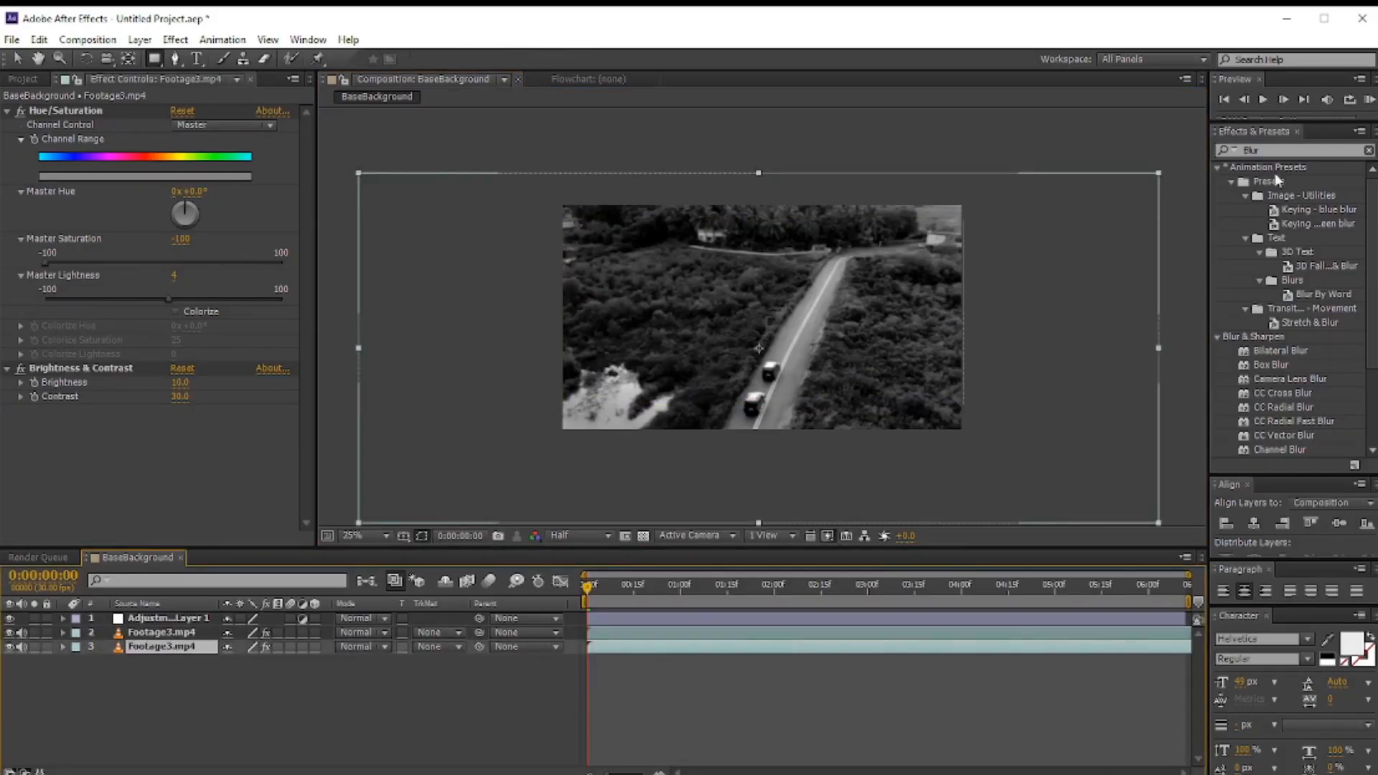
pyautogui.scroll(-3, 1313, 407)
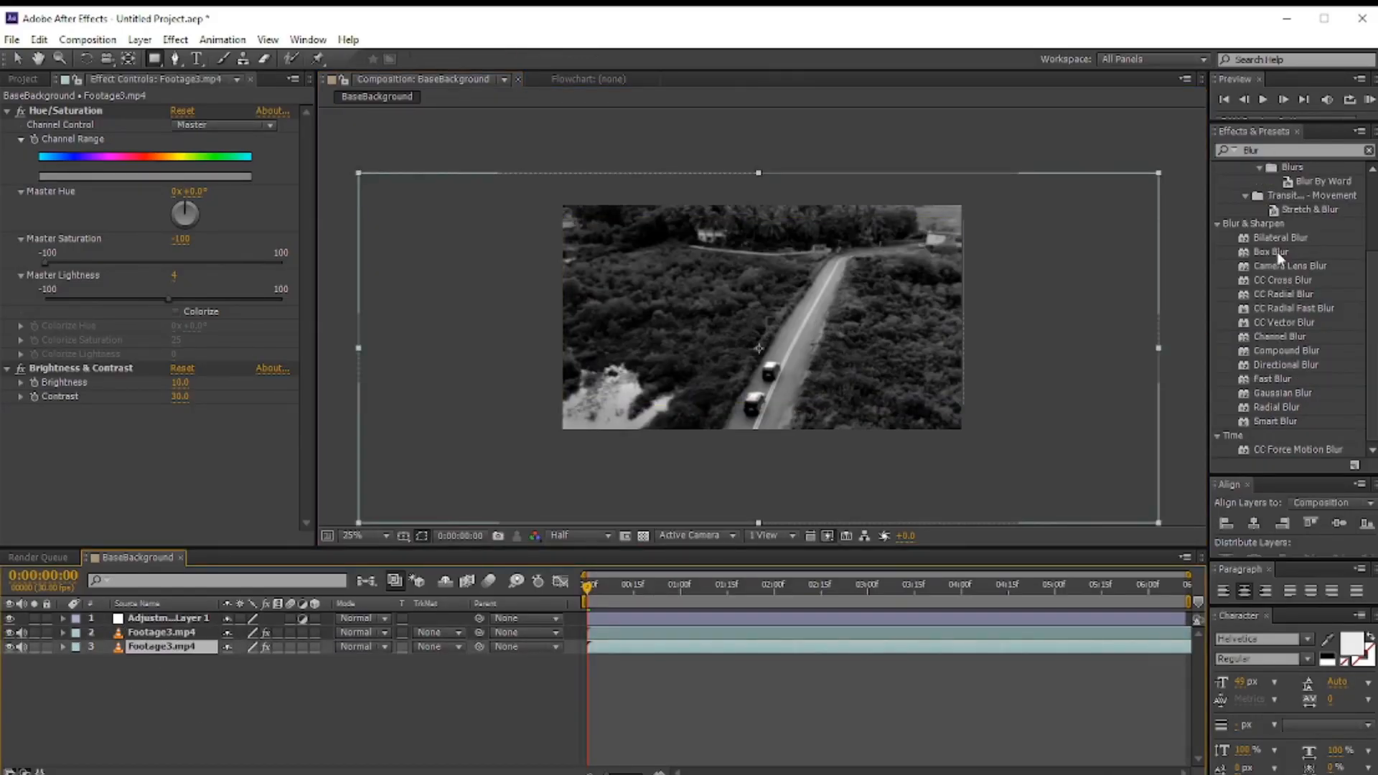
pyautogui.moveTo(1277, 393); pyautogui.dragTo(219, 646)
pyautogui.moveTo(173, 426); pyautogui.dragTo(194, 425)
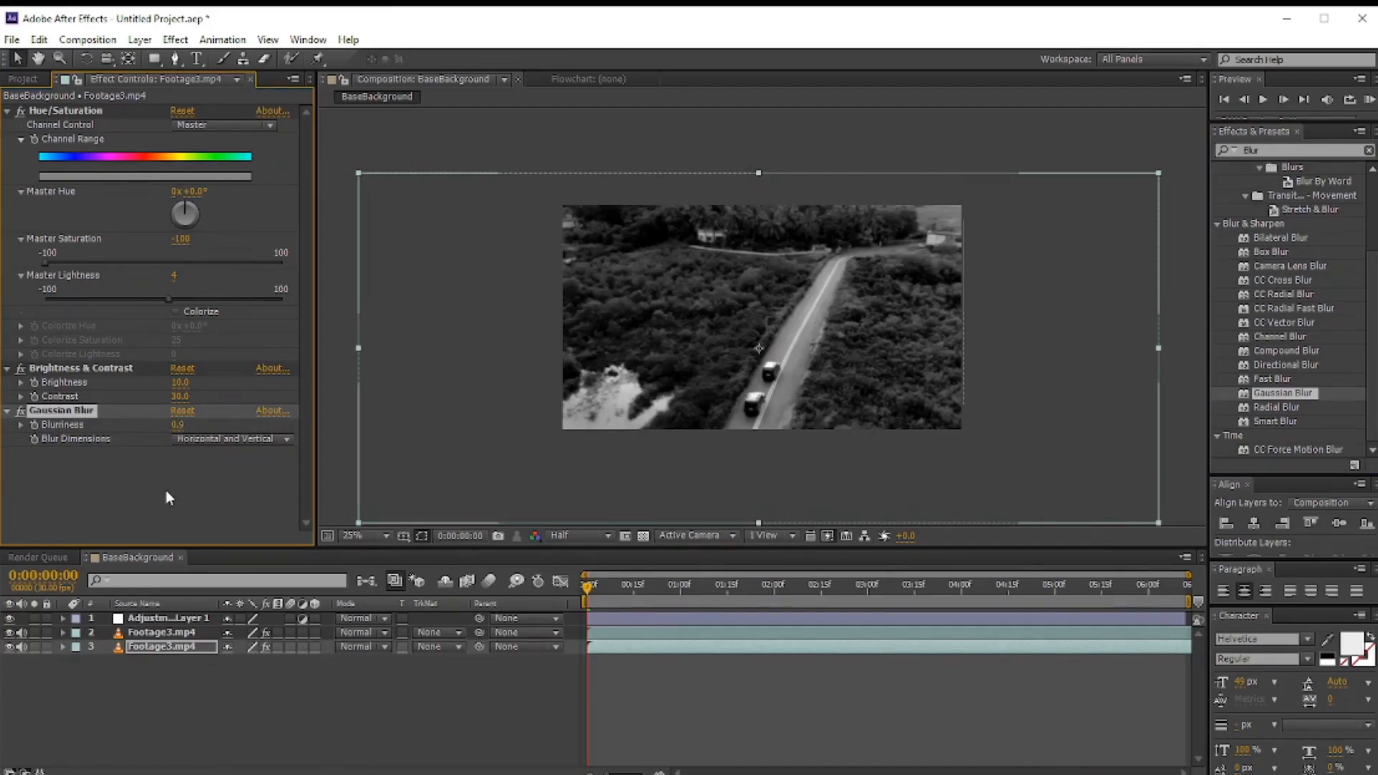
pyautogui.click(174, 507)
pyautogui.scroll(-1, 807, 386)
pyautogui.scroll(2, 807, 386)
pyautogui.scroll(-1, 807, 382)
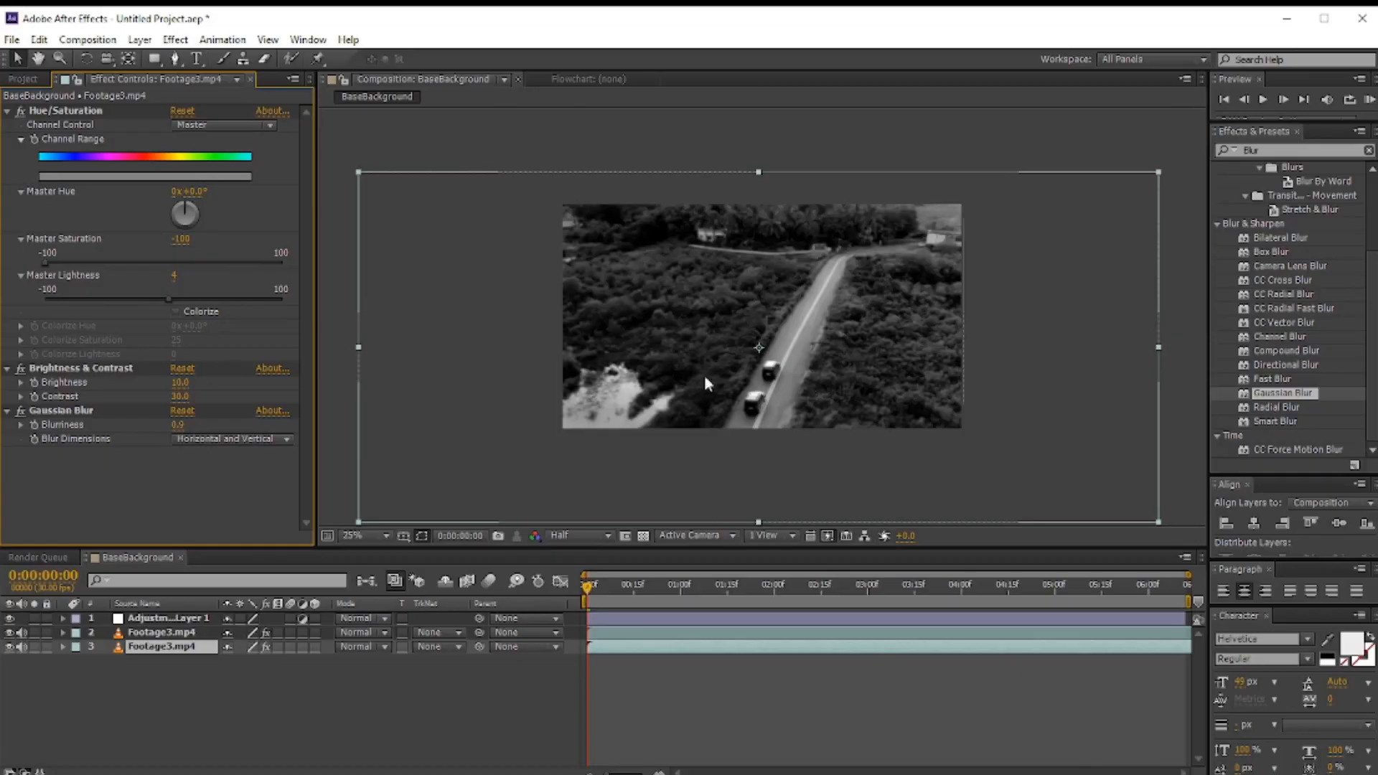
# Step: Enlarge the masked upper Footage3.mp4 layer slightly through its Transform properties
pyautogui.click(160, 633)
pyautogui.moveTo(680, 257); pyautogui.dragTo(682, 261)
pyautogui.click(63, 632)
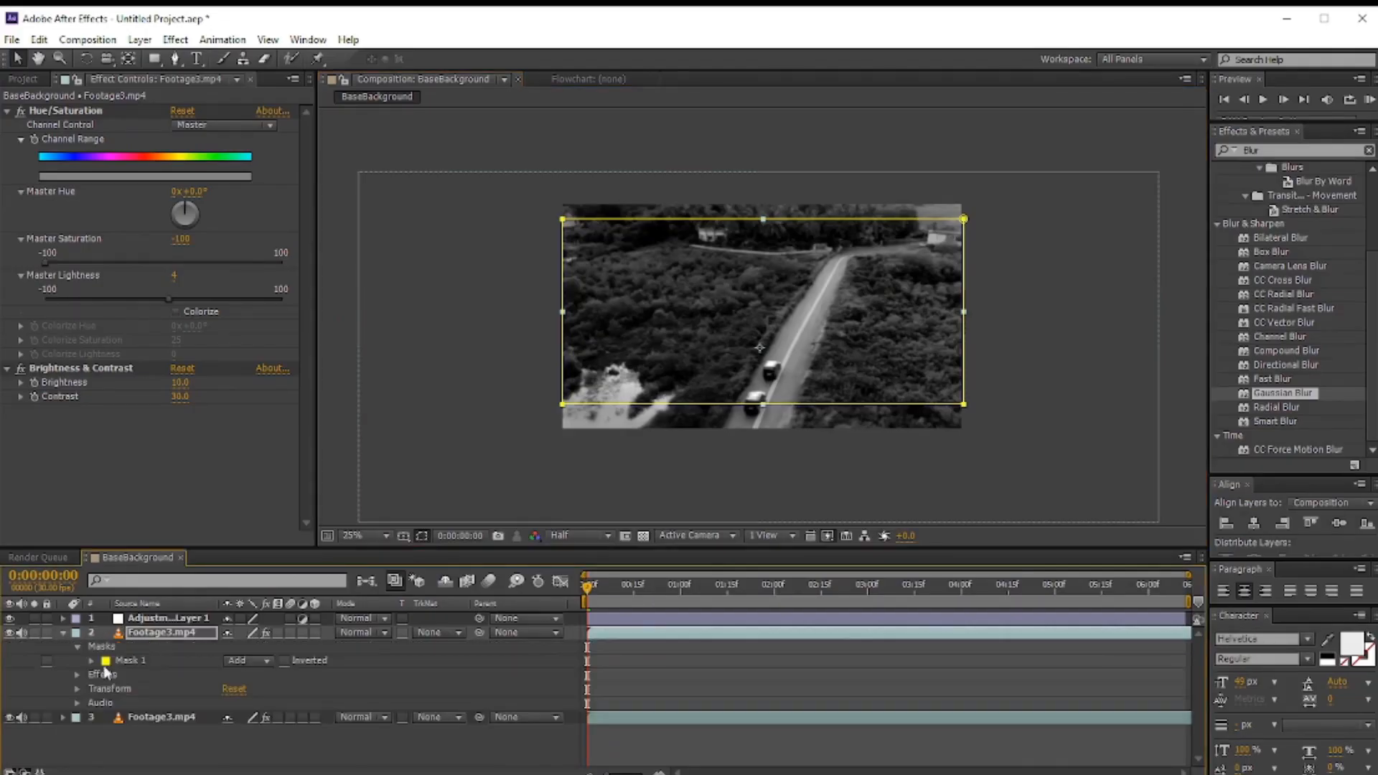
pyautogui.click(76, 688)
pyautogui.moveTo(243, 730); pyautogui.dragTo(249, 731)
pyautogui.click(62, 633)
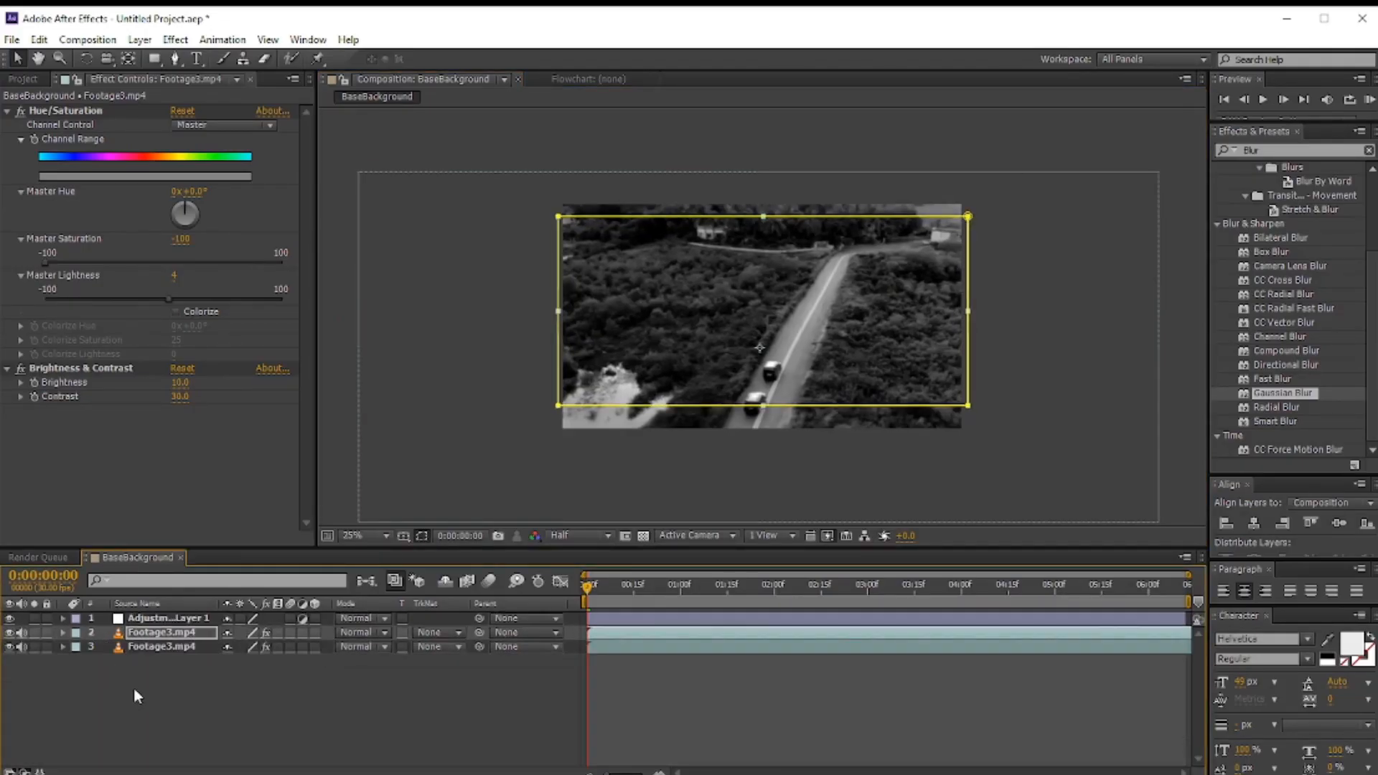
# Step: Create a new composition-sized solid layer named GradientOver
pyautogui.click(135, 690)
pyautogui.press('.')
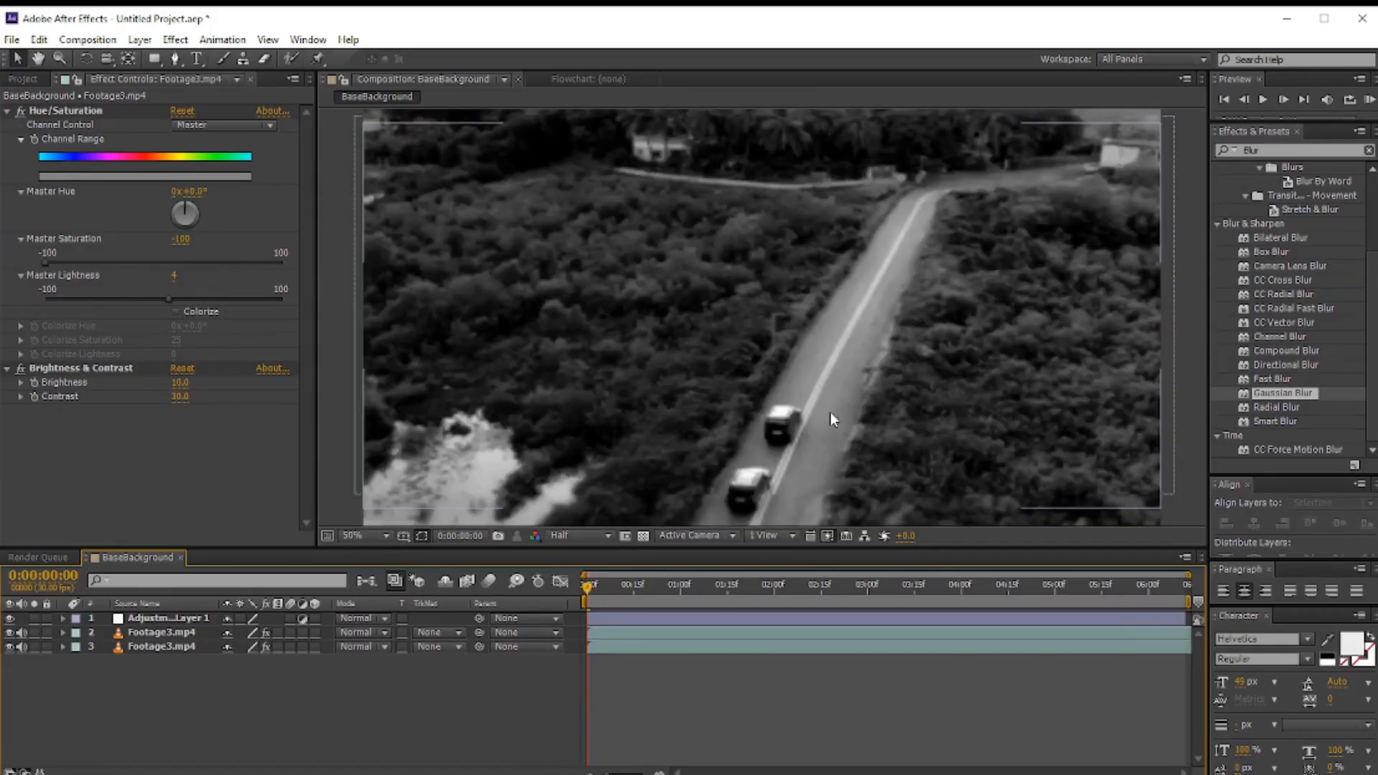
pyautogui.press(',')
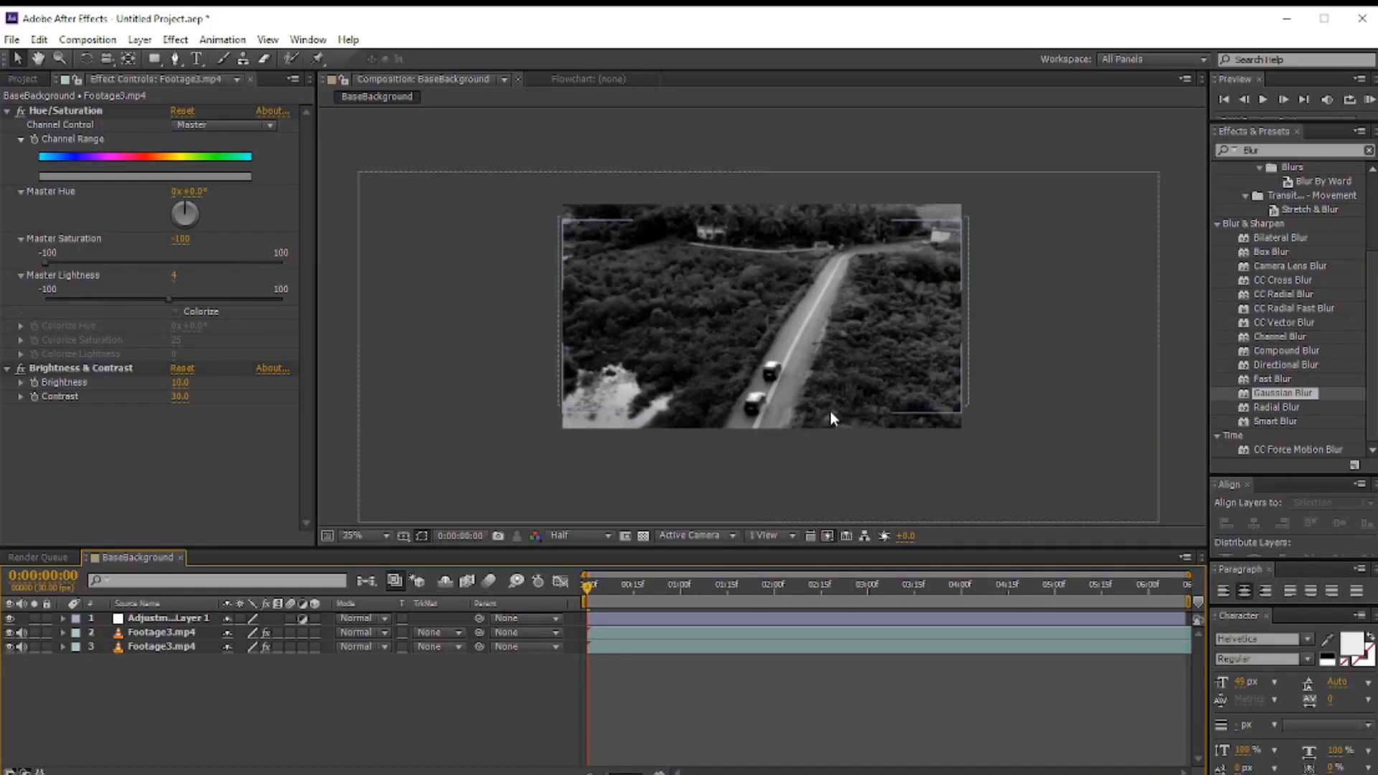
pyautogui.click(140, 39)
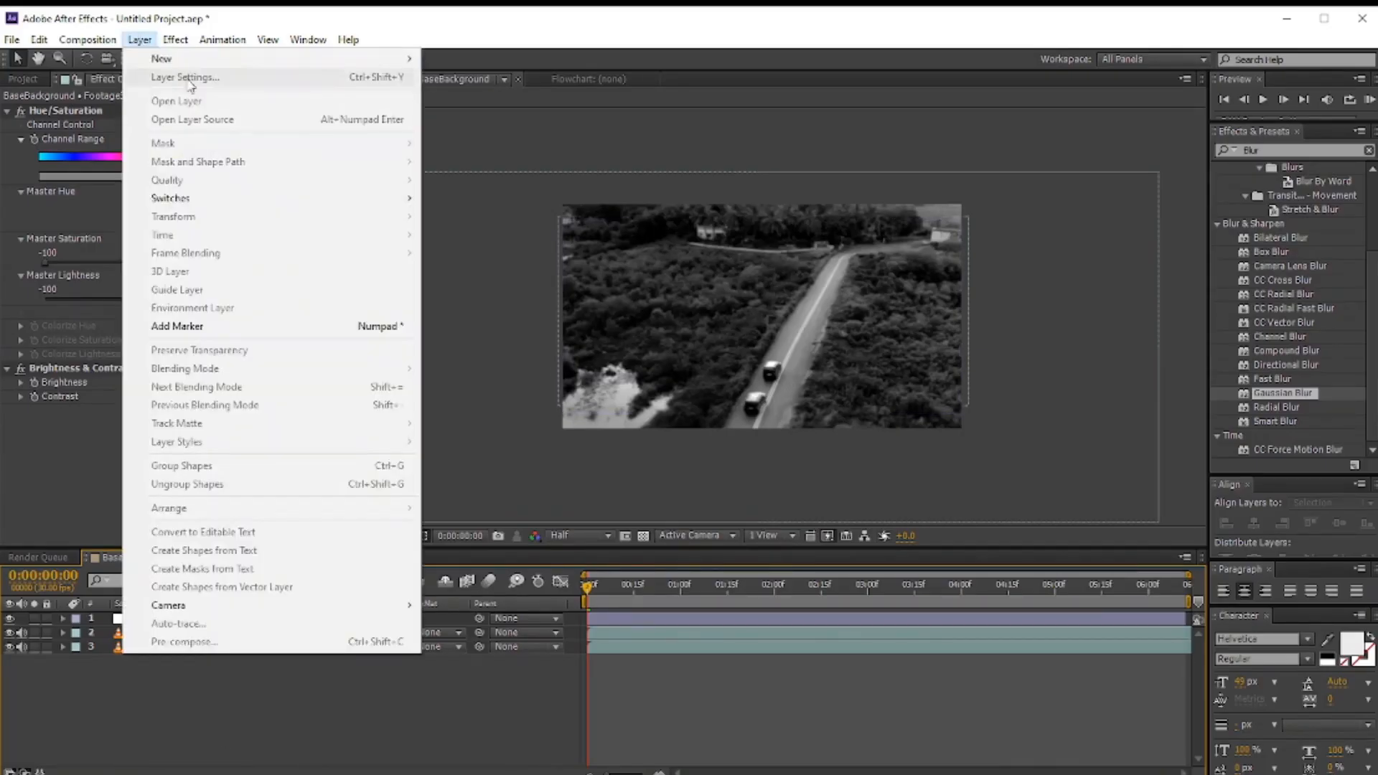
pyautogui.moveTo(287, 58)
pyautogui.click(481, 82)
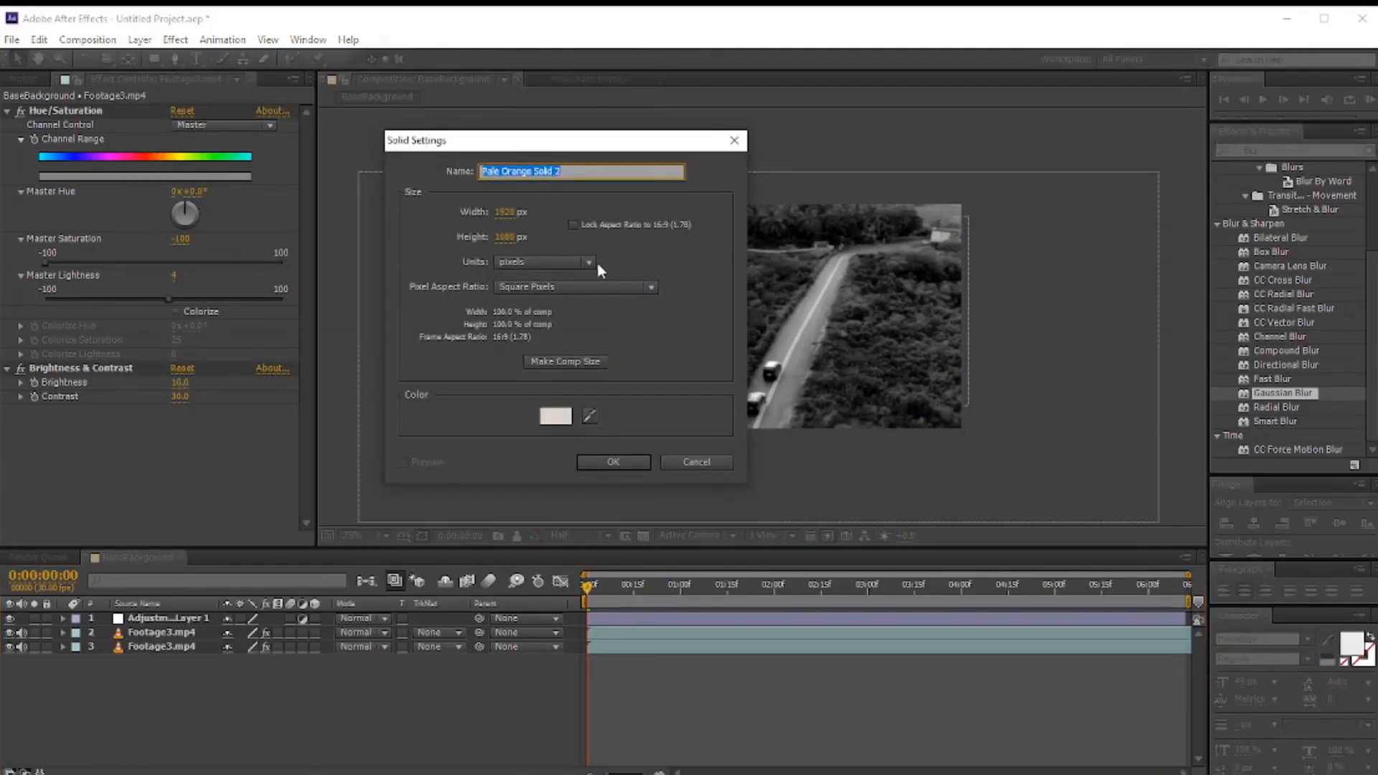
pyautogui.write('Black')
pyautogui.press('Return')
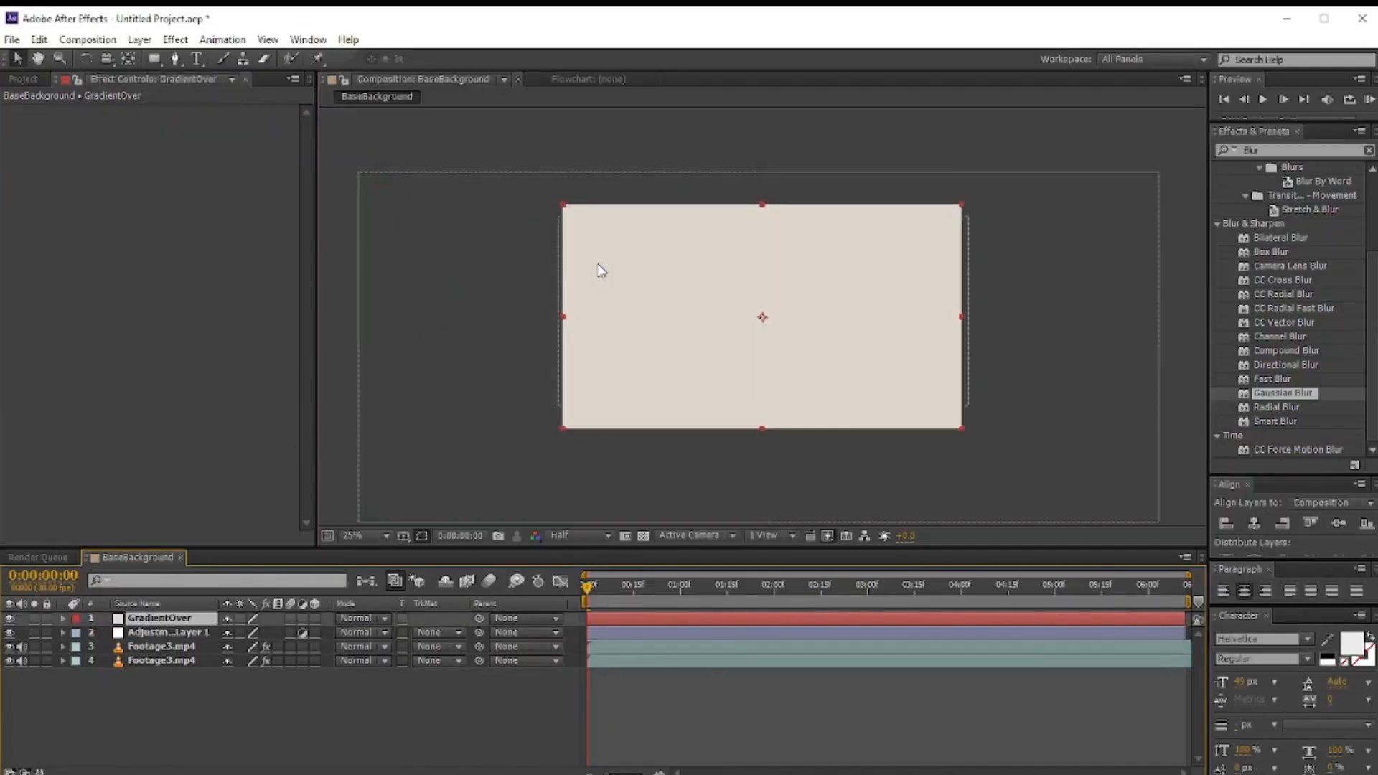
# Step: Draw an ellipse mask across the top of the GradientOver solid and add a Gradient Overlay layer style to it
pyautogui.moveTo(153, 58); pyautogui.dragTo(188, 94)
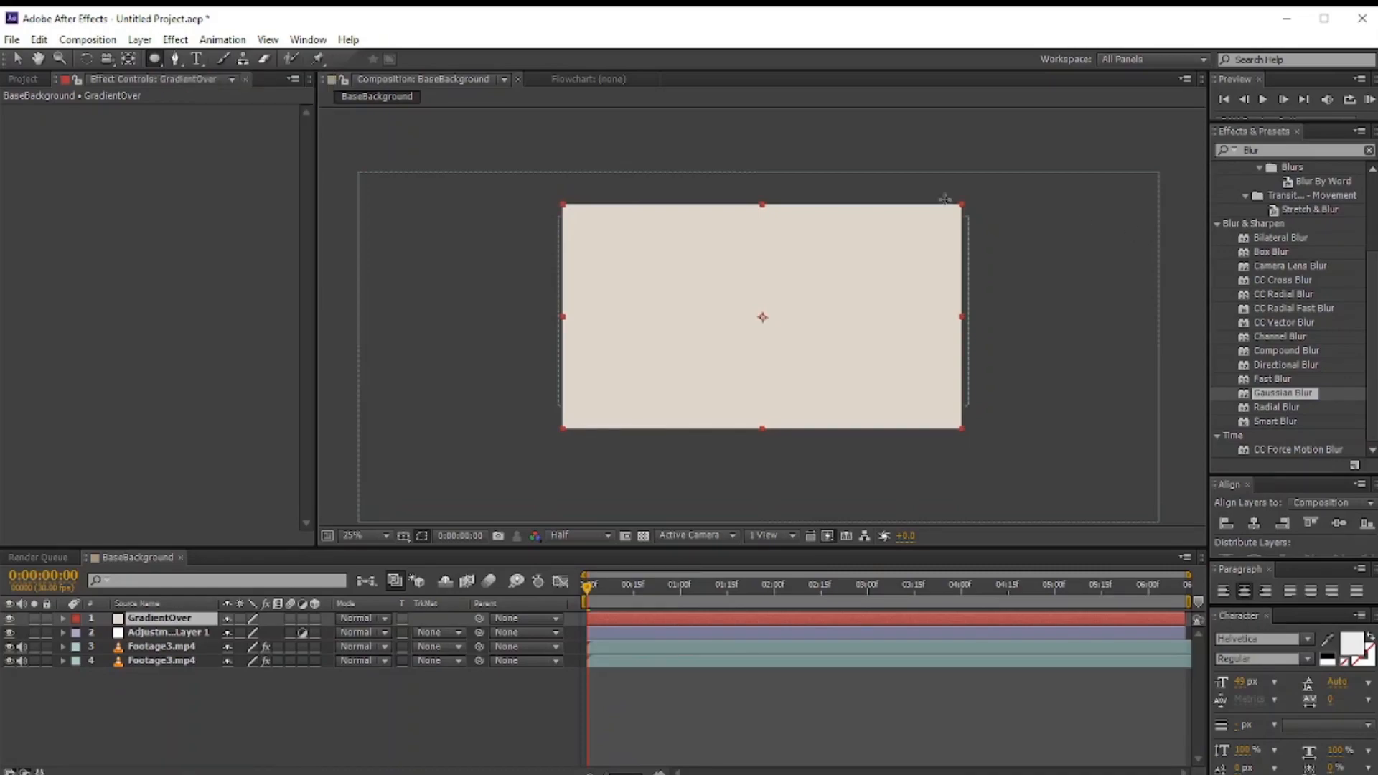
pyautogui.moveTo(742, 159); pyautogui.dragTo(984, 267)
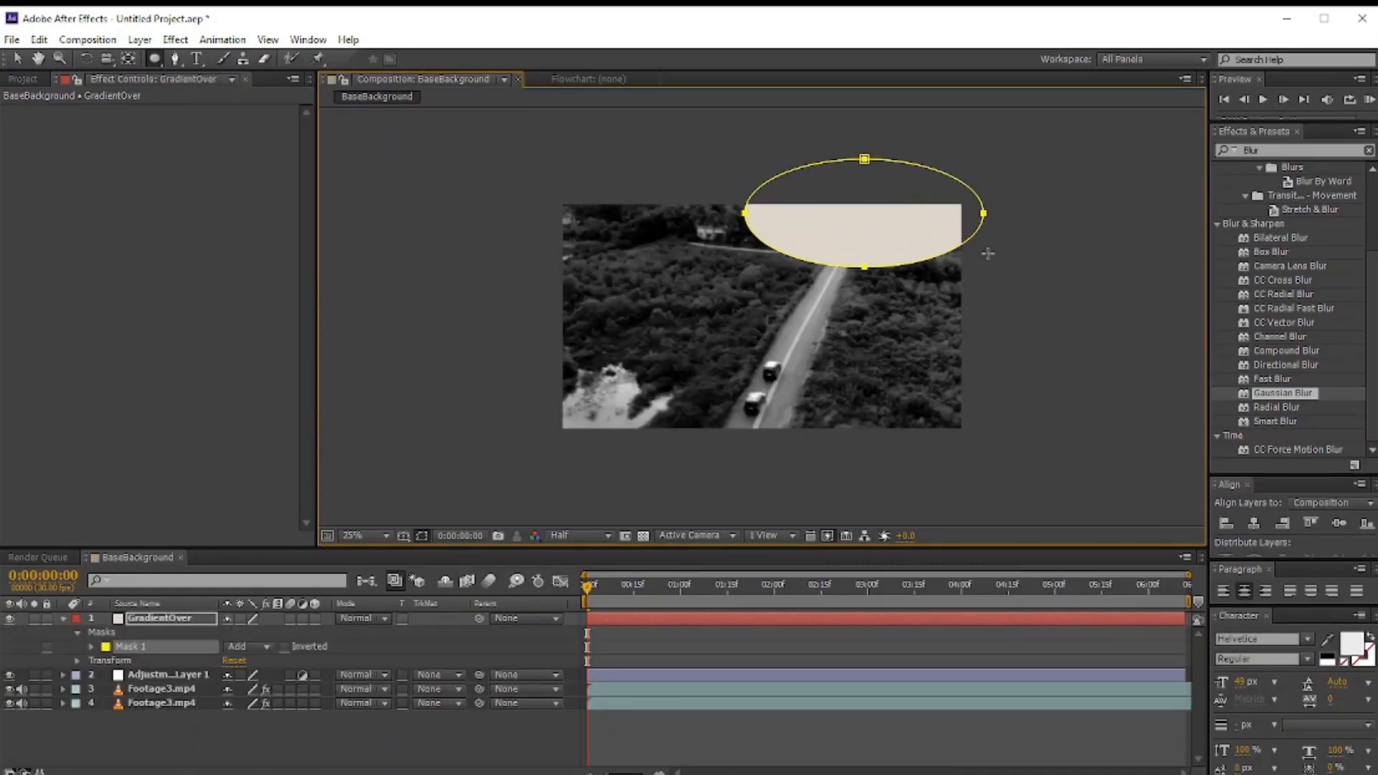
pyautogui.click(159, 622)
pyautogui.rightClick(160, 621)
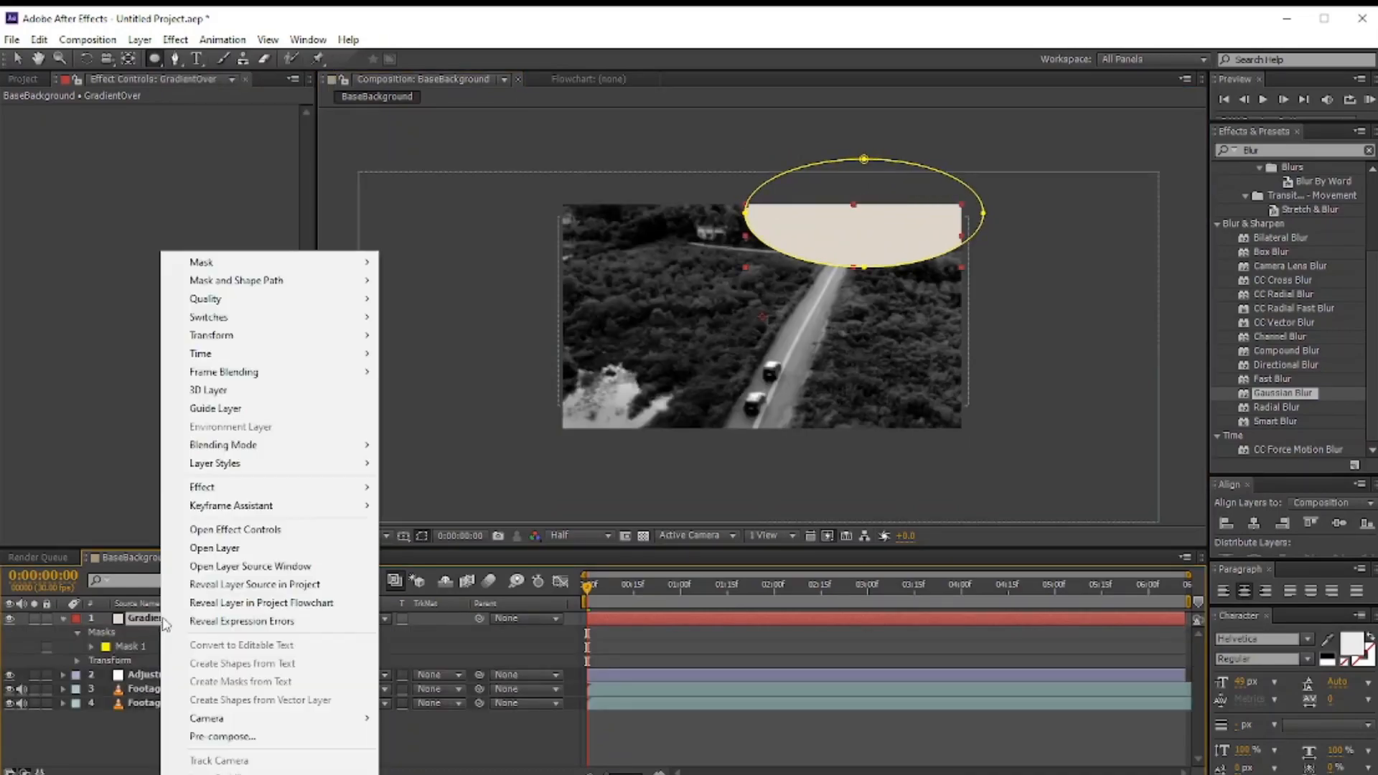
pyautogui.moveTo(244, 471)
pyautogui.click(493, 652)
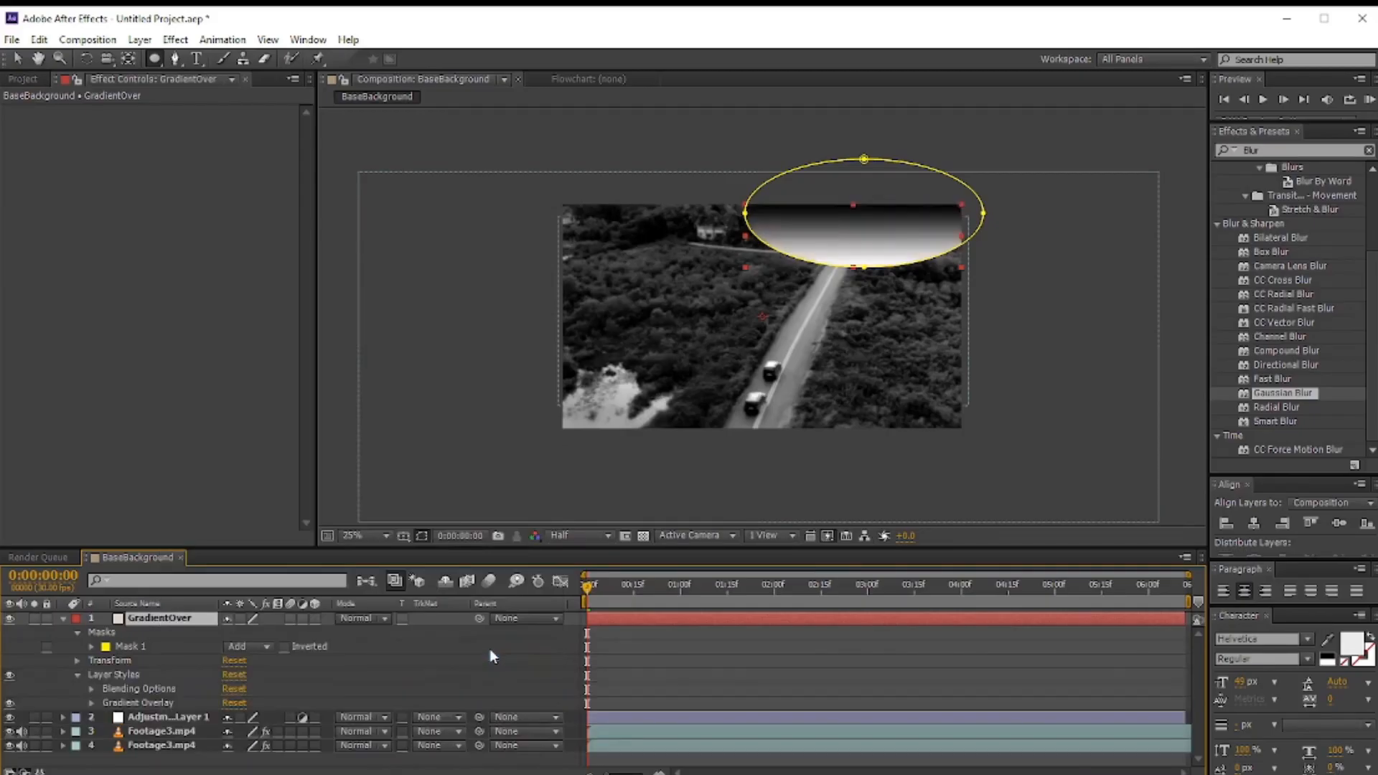
# Step: Edit the Gradient Overlay colours, making the left stop a light peach and the right stop a bright orange
pyautogui.click(89, 701)
pyautogui.click(262, 682)
pyautogui.click(339, 748)
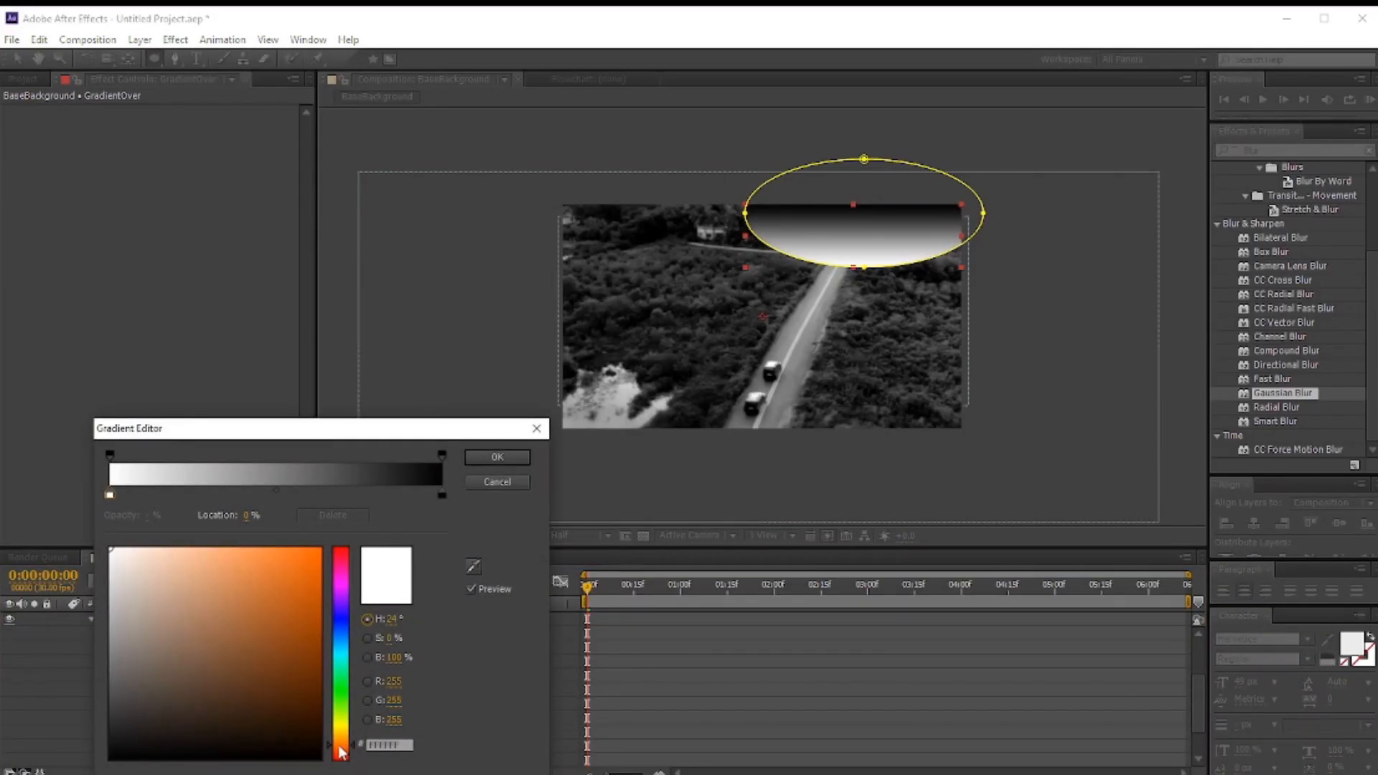
pyautogui.click(110, 495)
pyautogui.click(345, 737)
pyautogui.moveTo(191, 548); pyautogui.dragTo(244, 550)
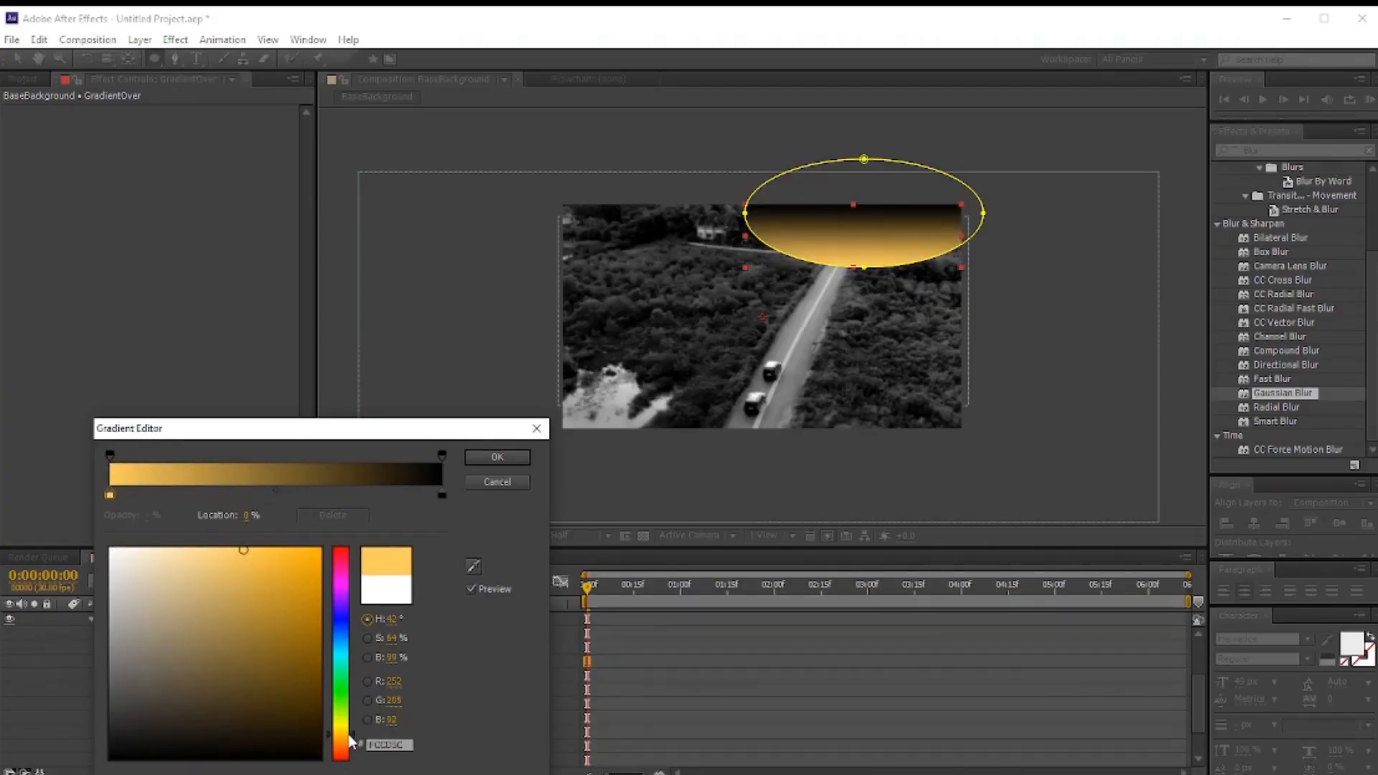
pyautogui.click(185, 550)
pyautogui.click(442, 495)
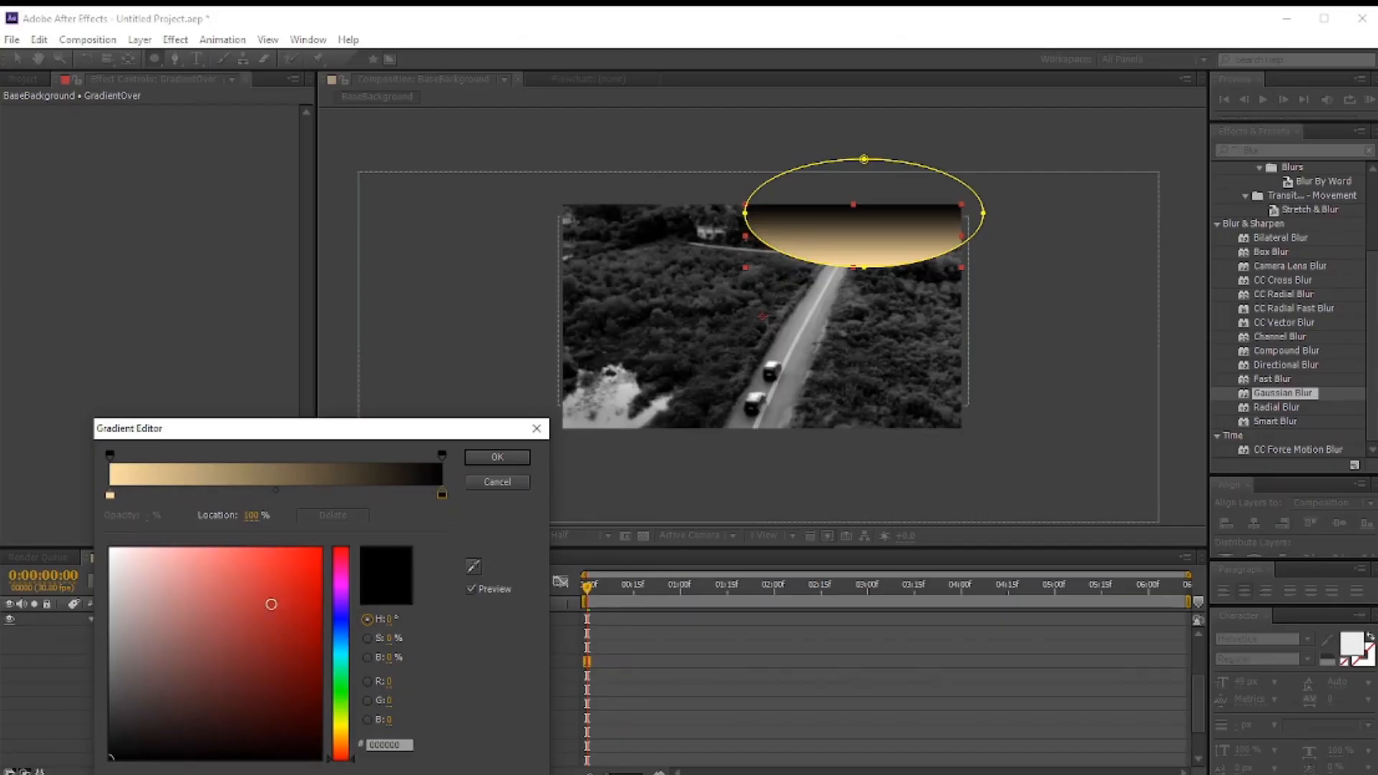
pyautogui.click(284, 552)
pyautogui.moveTo(351, 760); pyautogui.dragTo(351, 749)
pyautogui.click(315, 566)
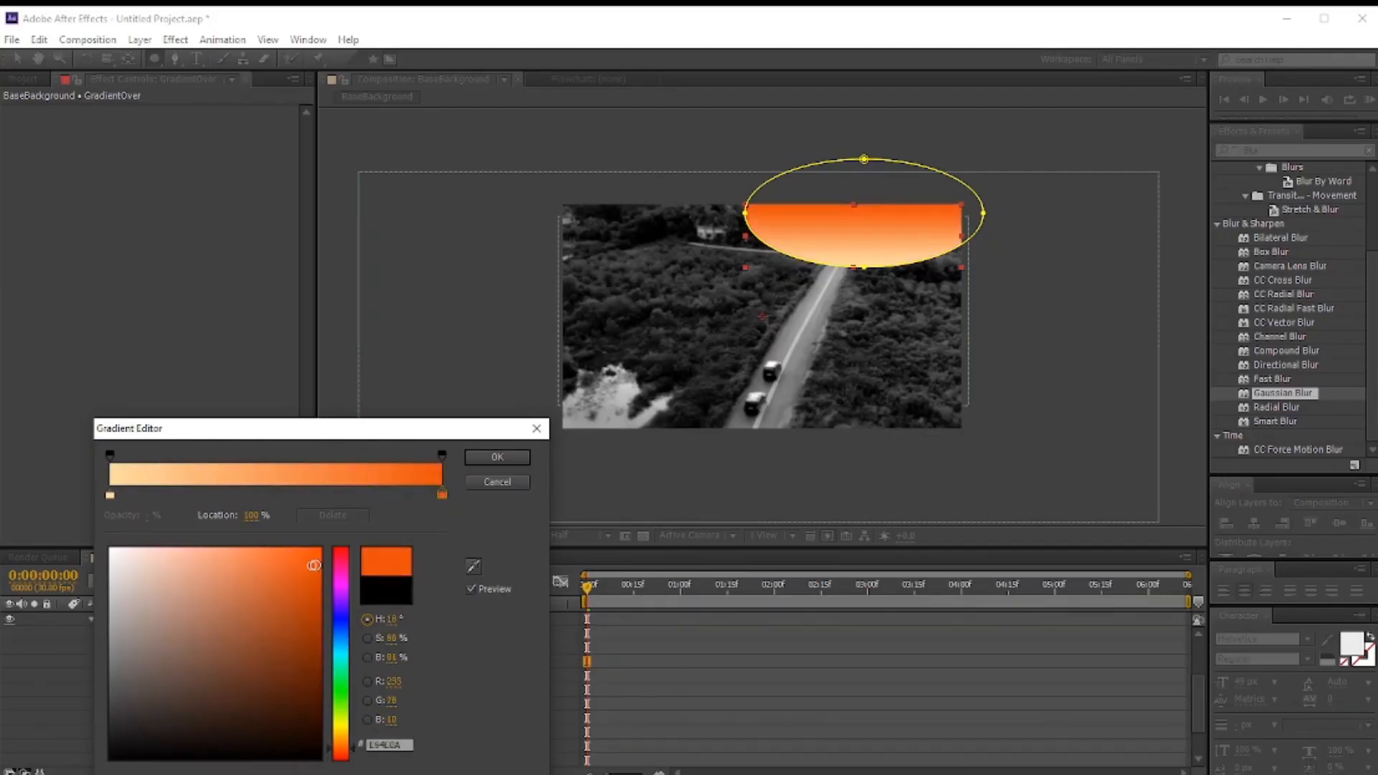
pyautogui.click(498, 457)
# Step: Set the Gradient Overlay style to Radial and raise its Scale to about 150%
pyautogui.click(279, 700)
pyautogui.click(273, 739)
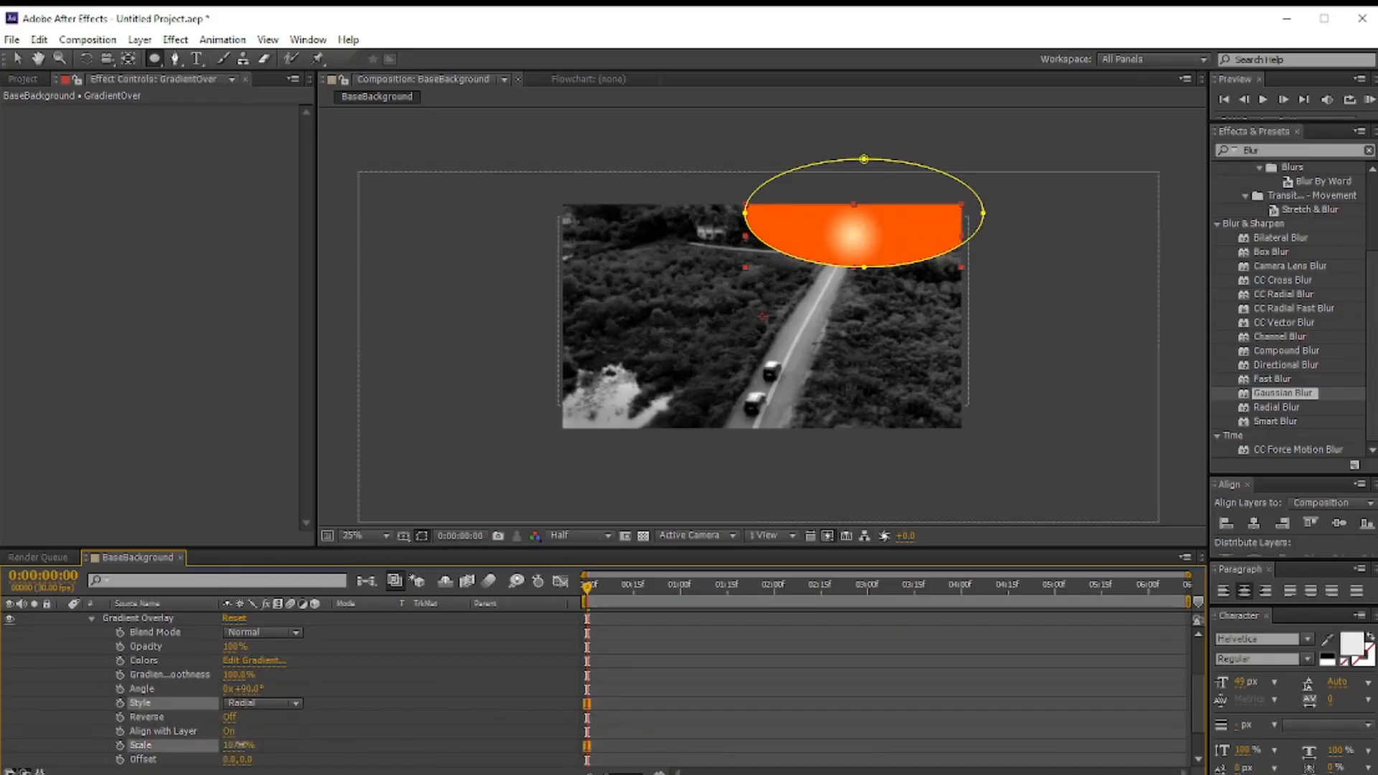
pyautogui.moveTo(234, 747); pyautogui.dragTo(269, 745)
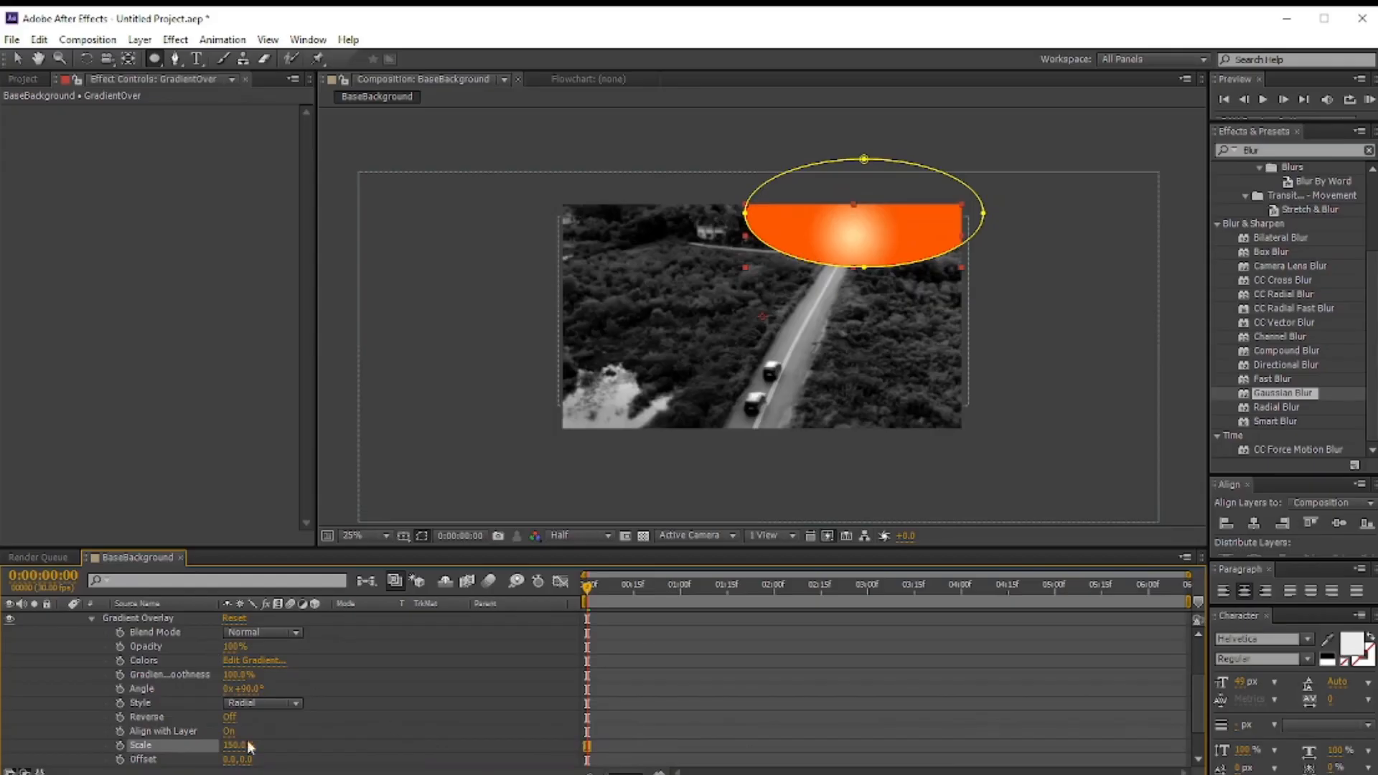
# Step: Set the GradientOver layer's Mask 1 feather to 225 pixels
pyautogui.scroll(-2, 257, 722)
pyautogui.scroll(2, 236, 714)
pyautogui.scroll(2, 236, 713)
pyautogui.click(91, 703)
pyautogui.click(92, 646)
pyautogui.moveTo(248, 675); pyautogui.dragTo(438, 675)
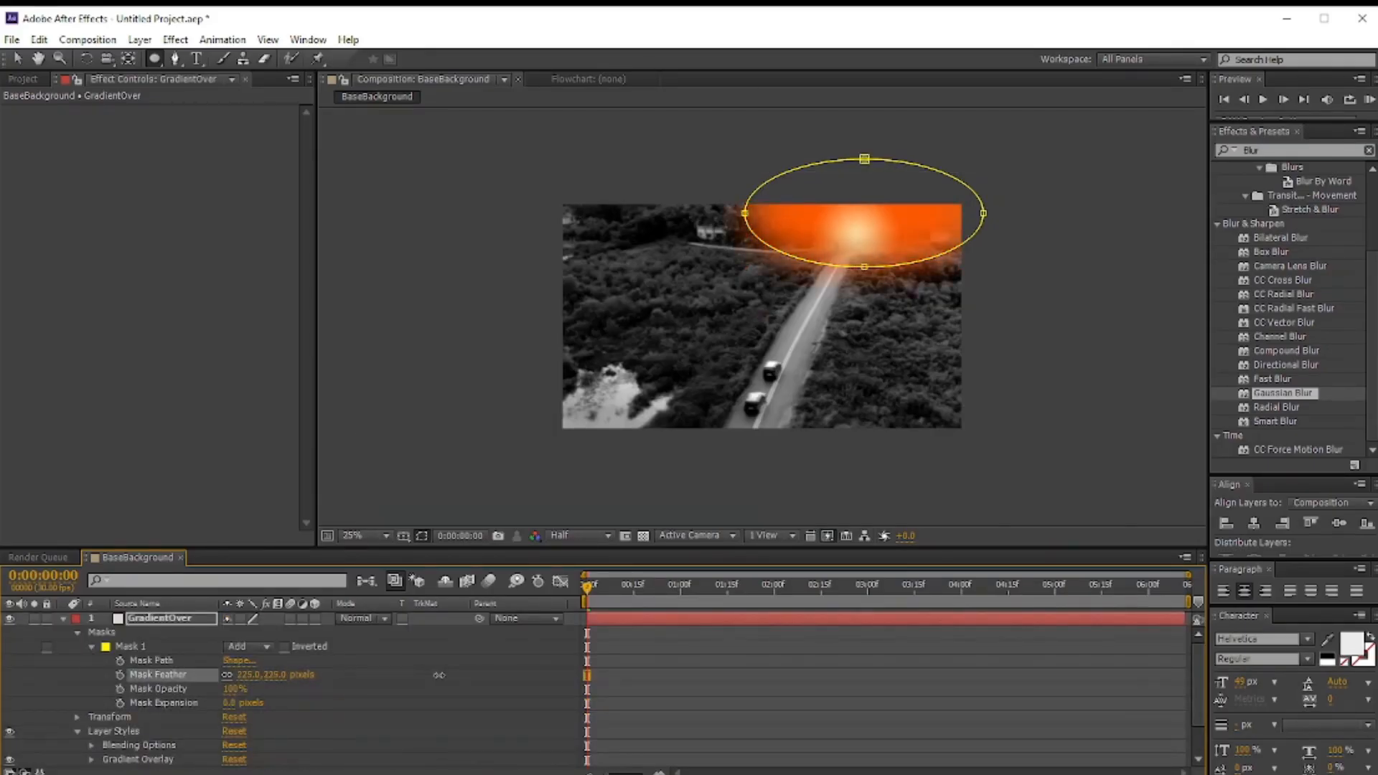
pyautogui.click(124, 649)
pyautogui.click(93, 648)
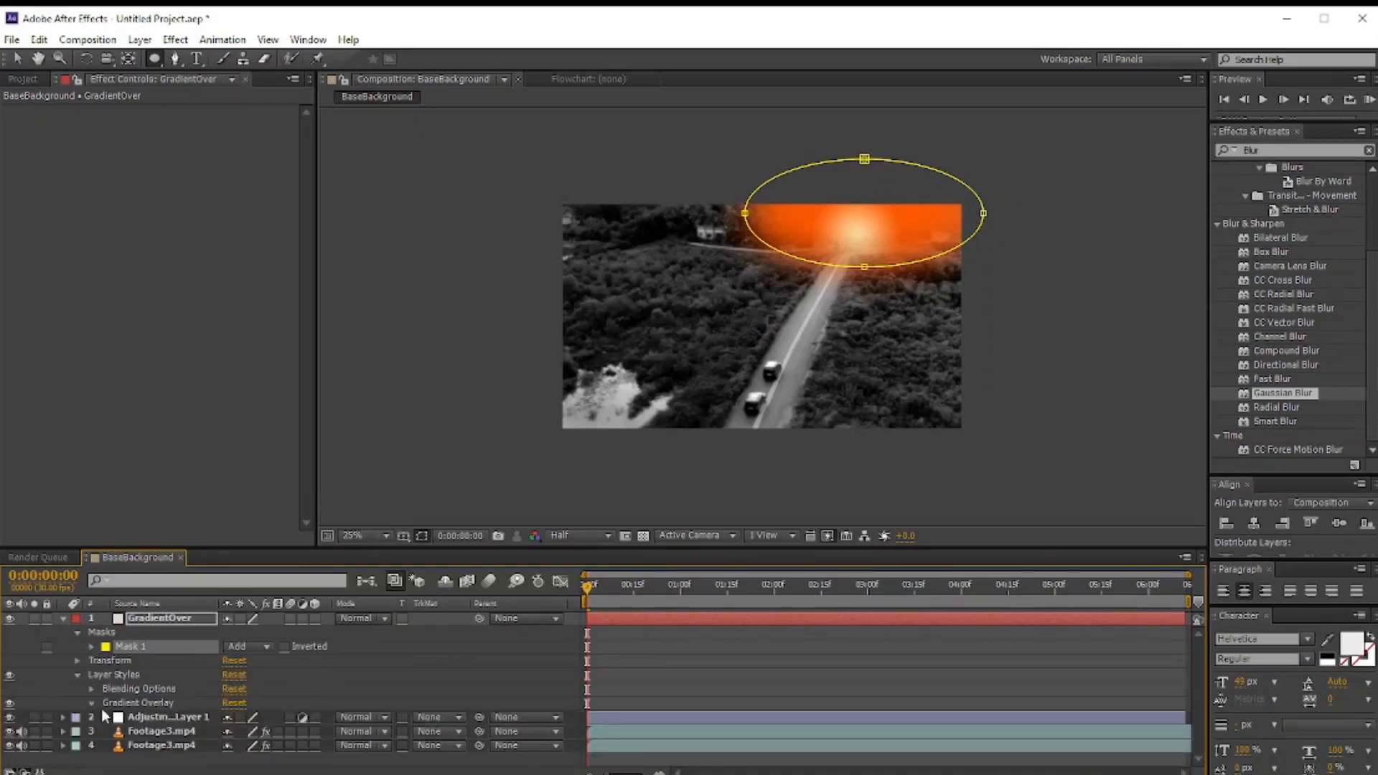
# Step: Shift the Gradient Overlay's peach colour stop toward the middle and pull the ellipse mask's bottom point lower
pyautogui.click(91, 703)
pyautogui.scroll(-2, 94, 703)
pyautogui.click(258, 662)
pyautogui.moveTo(110, 496); pyautogui.dragTo(253, 501)
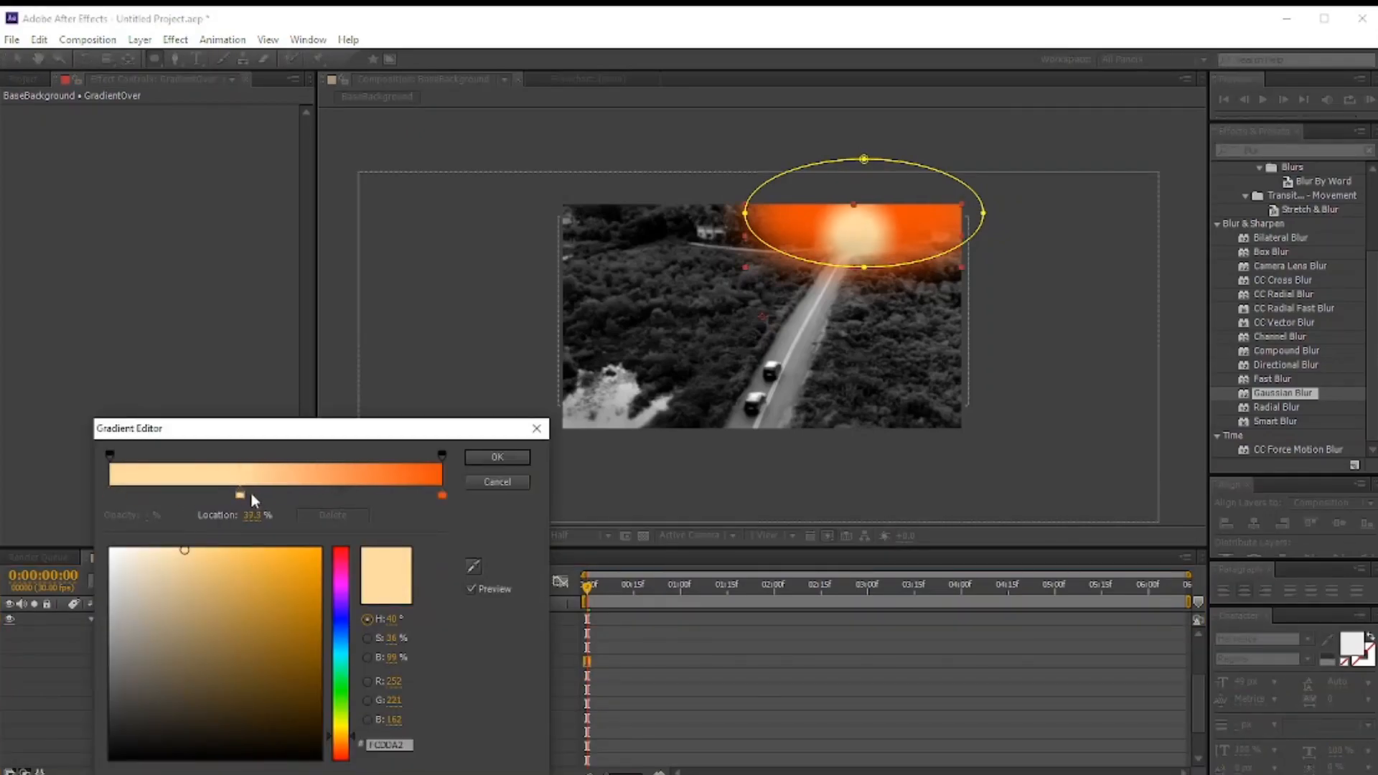
pyautogui.click(498, 457)
pyautogui.moveTo(864, 267); pyautogui.dragTo(859, 293)
pyautogui.click(91, 619)
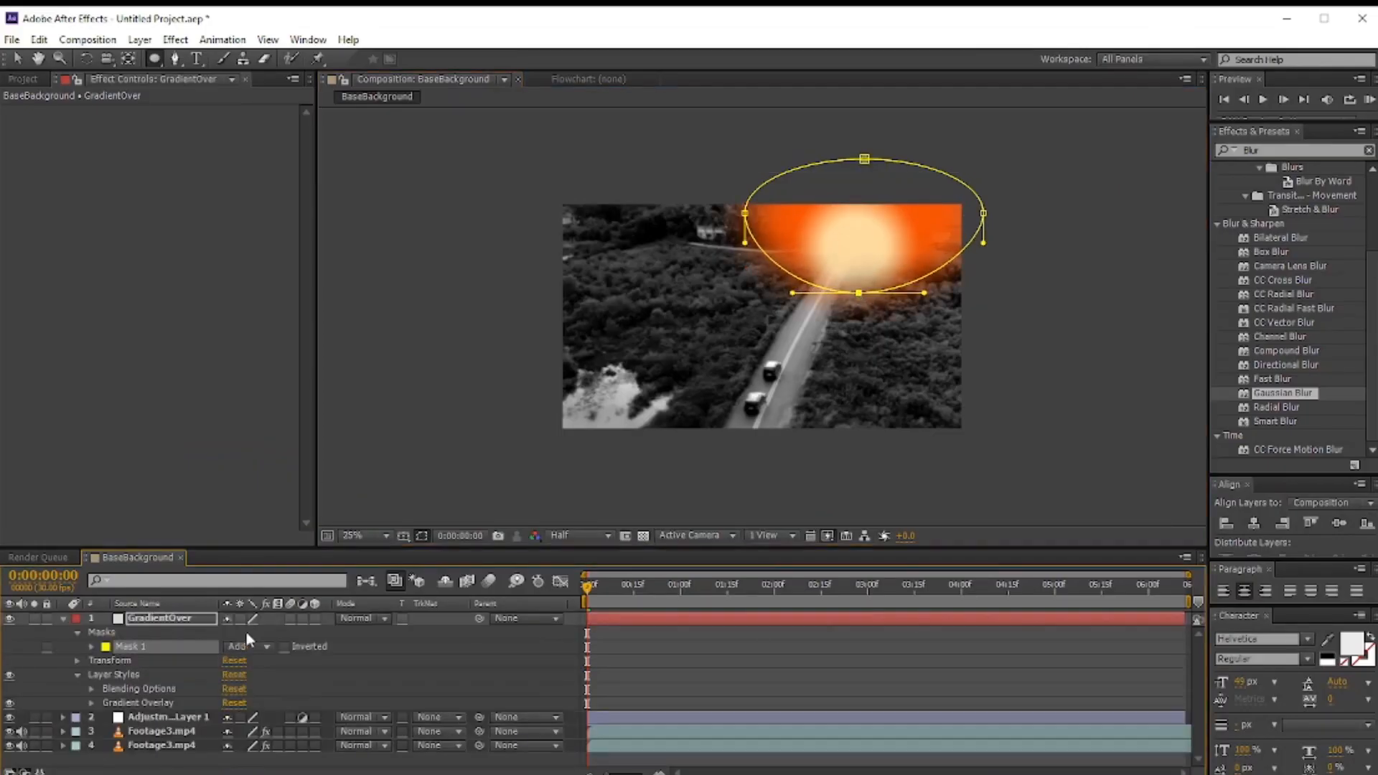
# Step: Set both the GradientOver layer's blending mode and its Gradient Overlay blend mode to Overlay
pyautogui.click(392, 619)
pyautogui.click(453, 447)
pyautogui.click(92, 704)
pyautogui.click(265, 630)
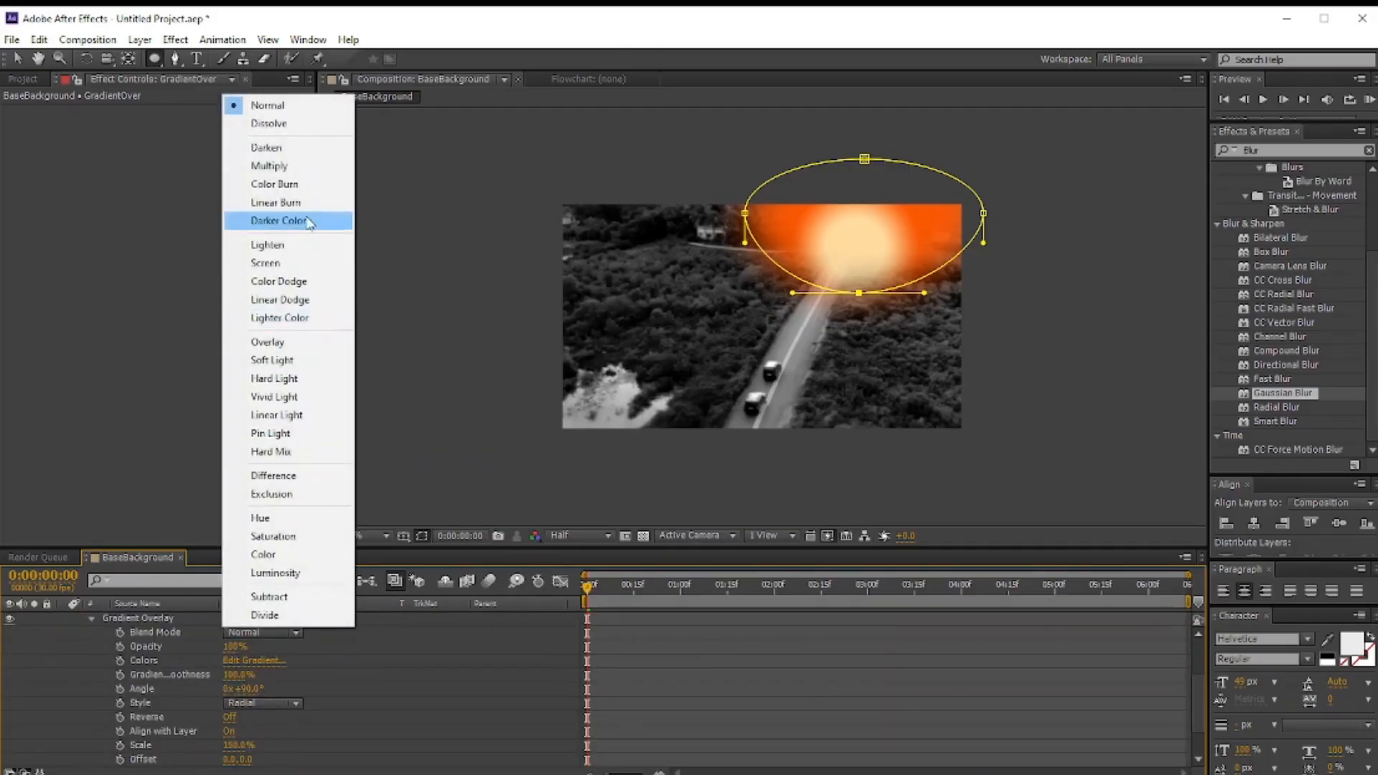
pyautogui.click(287, 343)
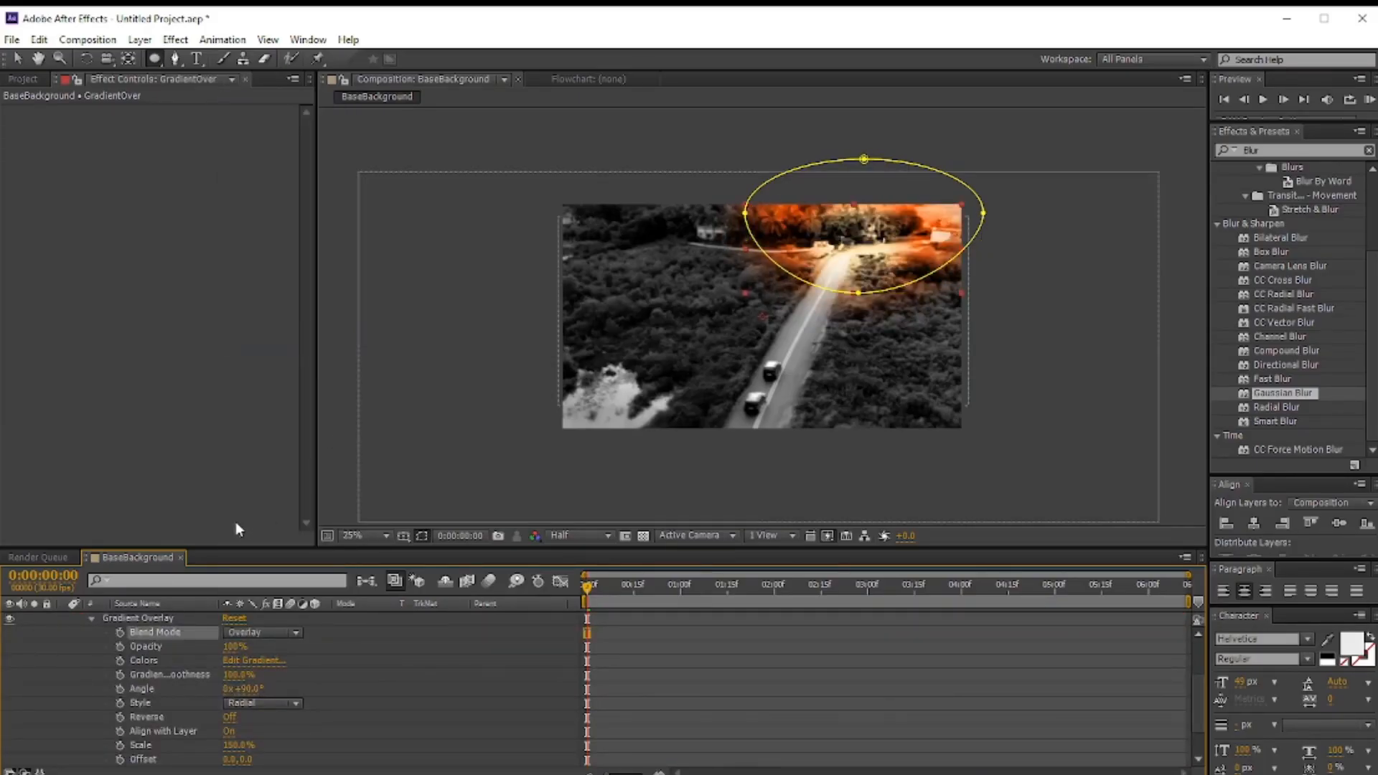
# Step: Reshape the ellipse mask, pulling its top point higher and to the left and adjusting its bottom point
pyautogui.click(91, 619)
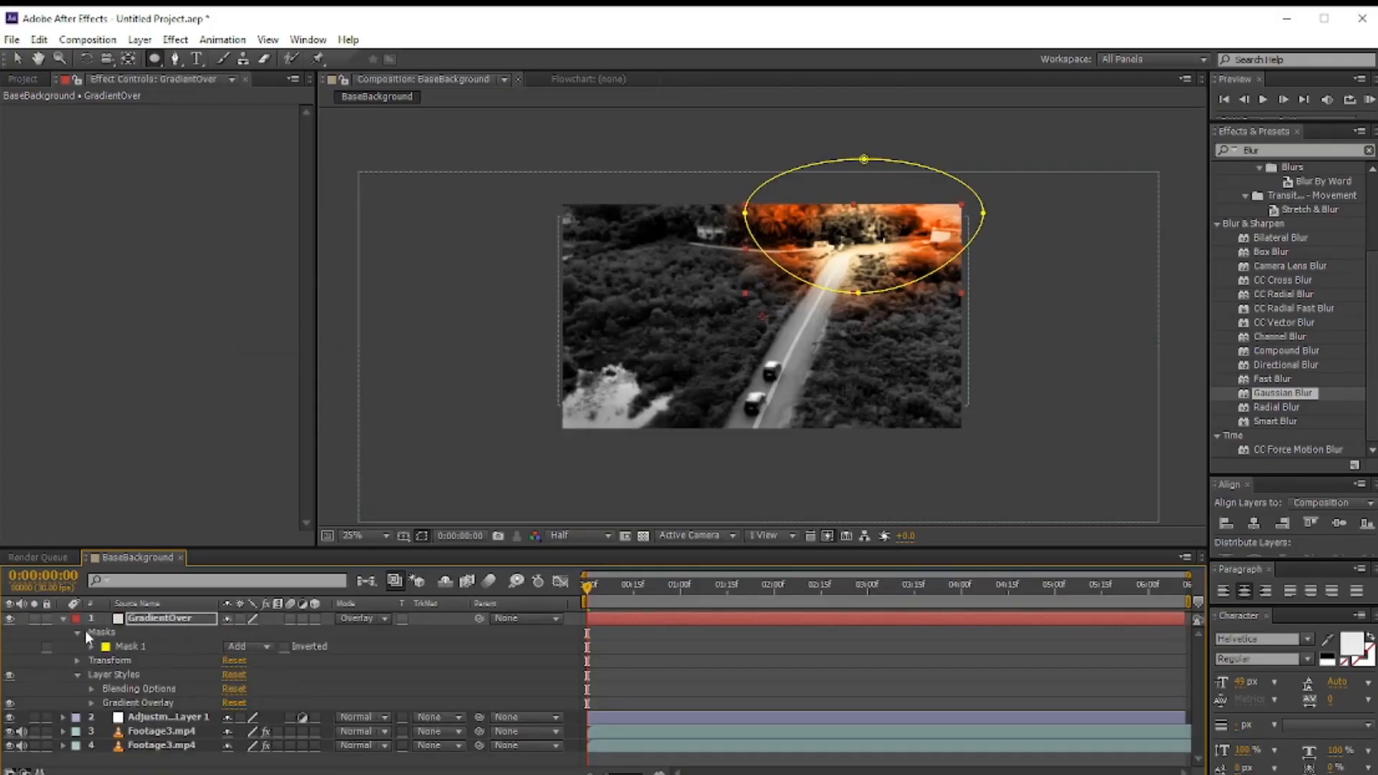
pyautogui.click(77, 633)
pyautogui.click(234, 752)
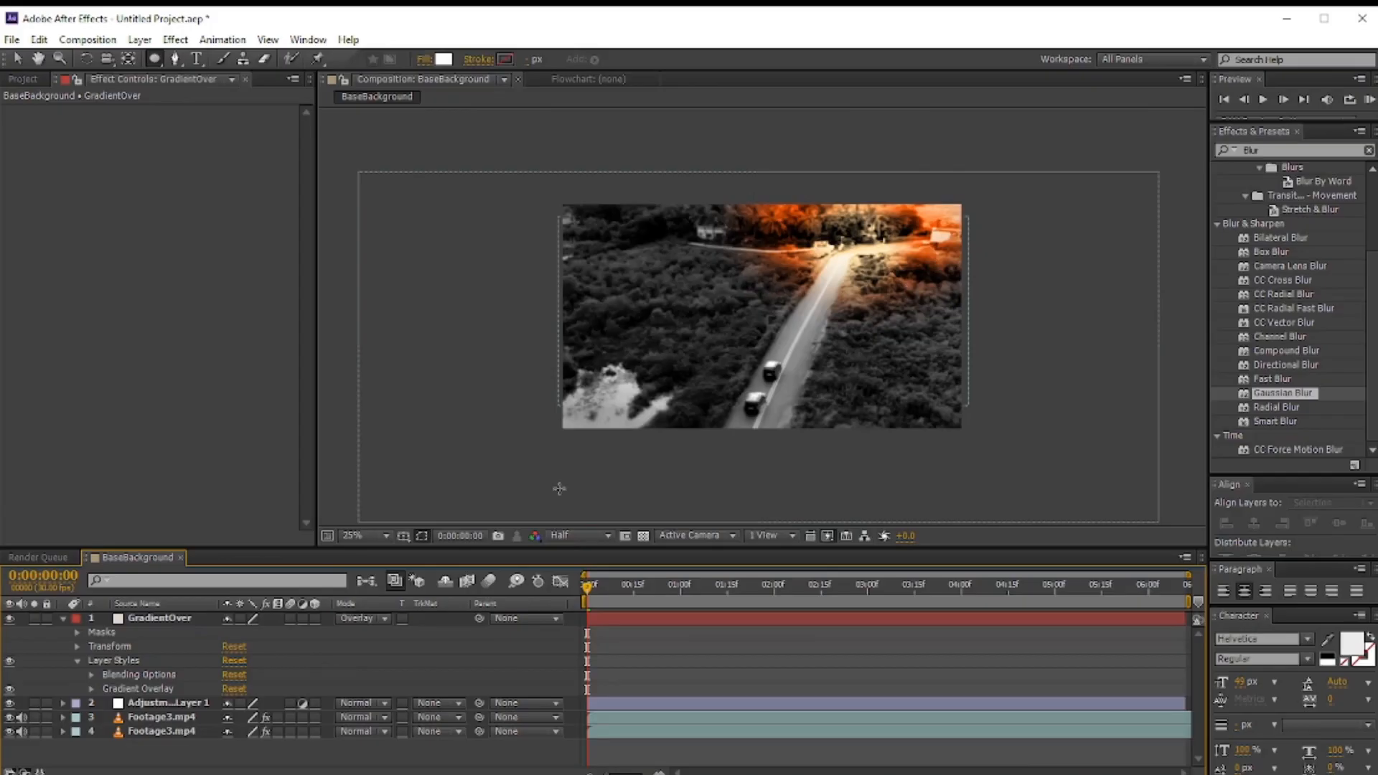
pyautogui.click(91, 688)
pyautogui.click(270, 661)
pyautogui.click(500, 489)
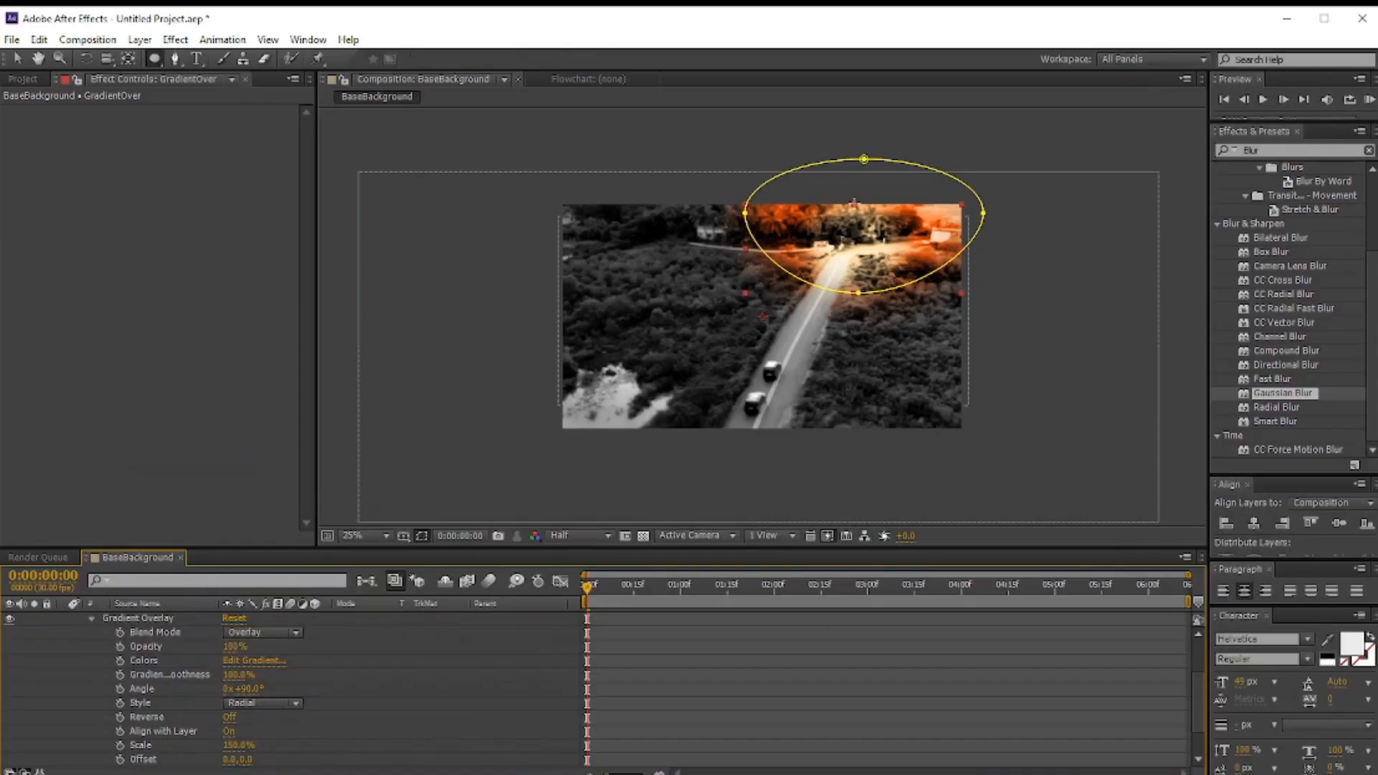
pyautogui.moveTo(864, 159); pyautogui.dragTo(852, 149)
pyautogui.moveTo(860, 293)
pyautogui.mouseDown()
pyautogui.moveTo(857, 373)
pyautogui.moveTo(863, 271)
pyautogui.mouseUp()
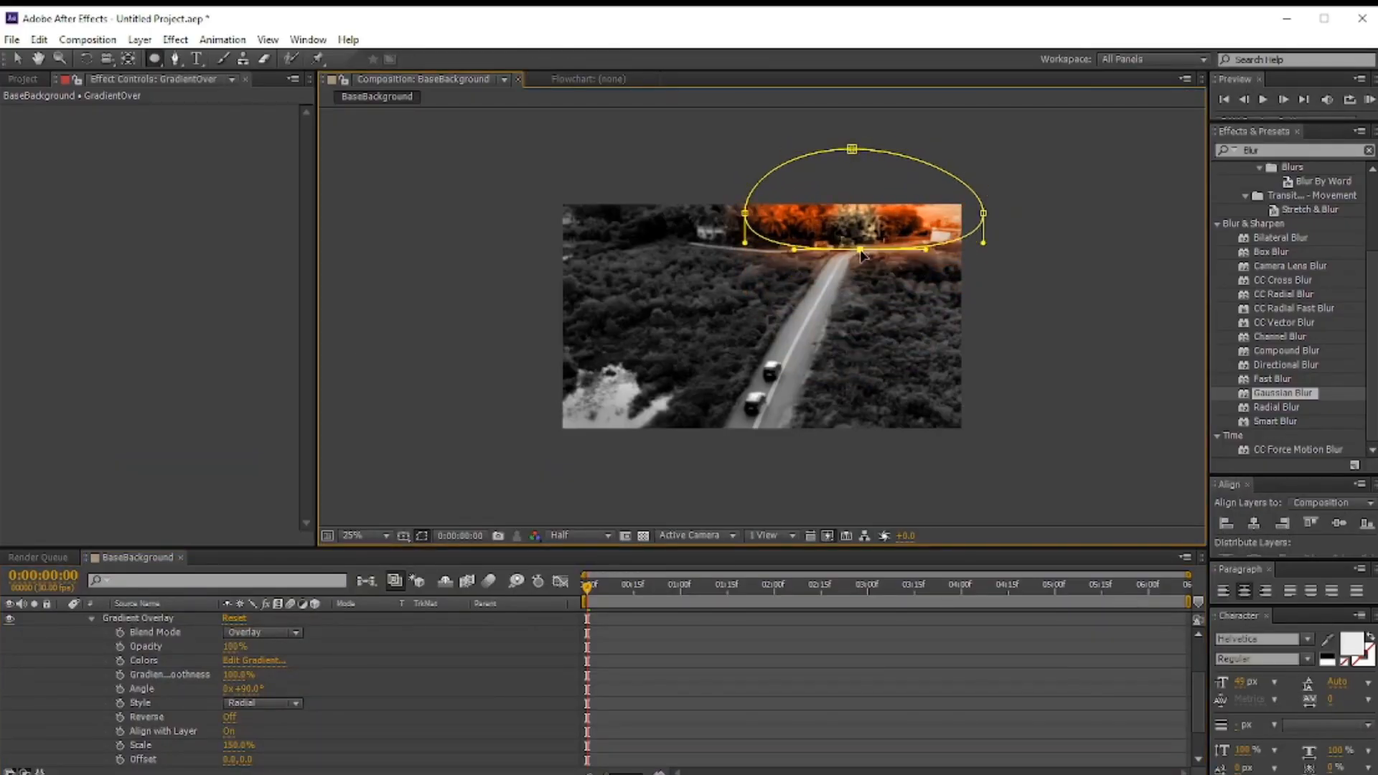
pyautogui.moveTo(852, 149); pyautogui.dragTo(818, 113)
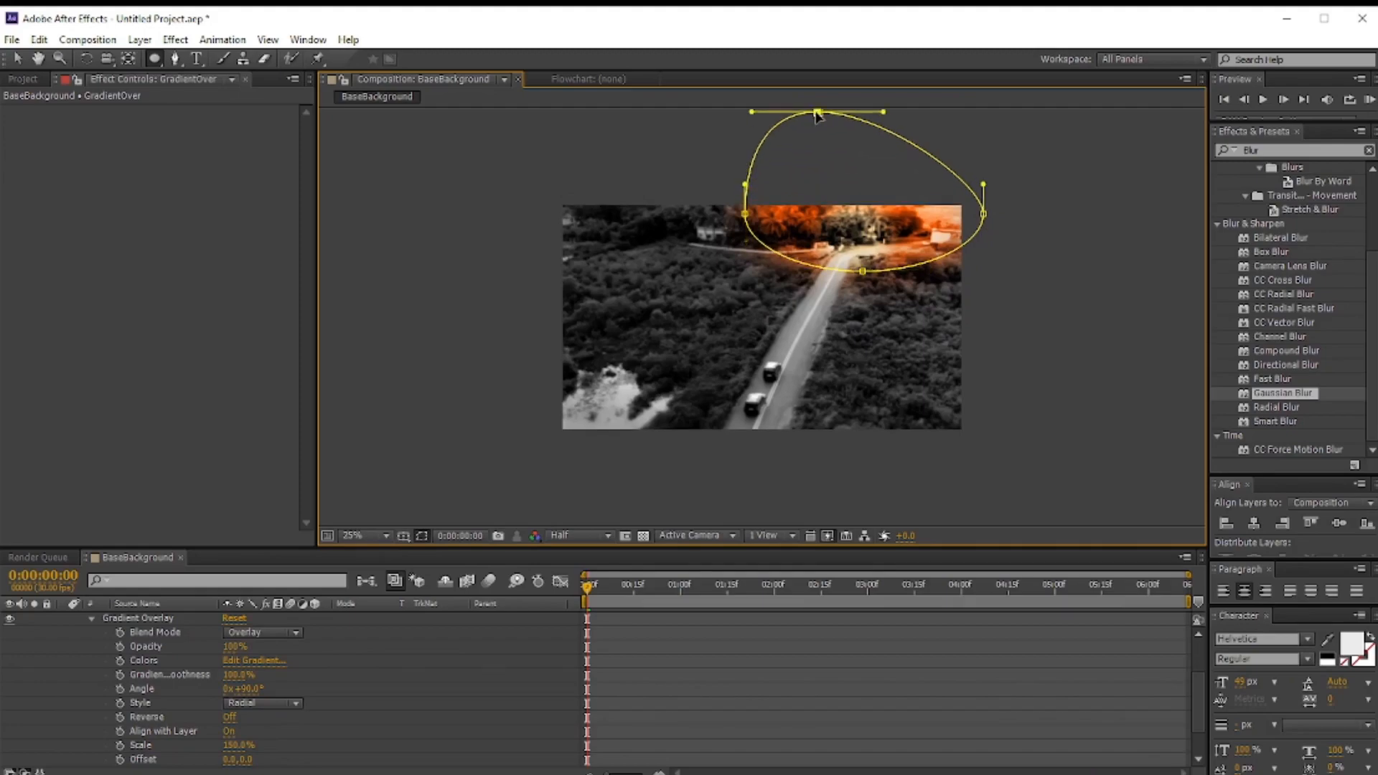
pyautogui.moveTo(863, 273); pyautogui.dragTo(874, 286)
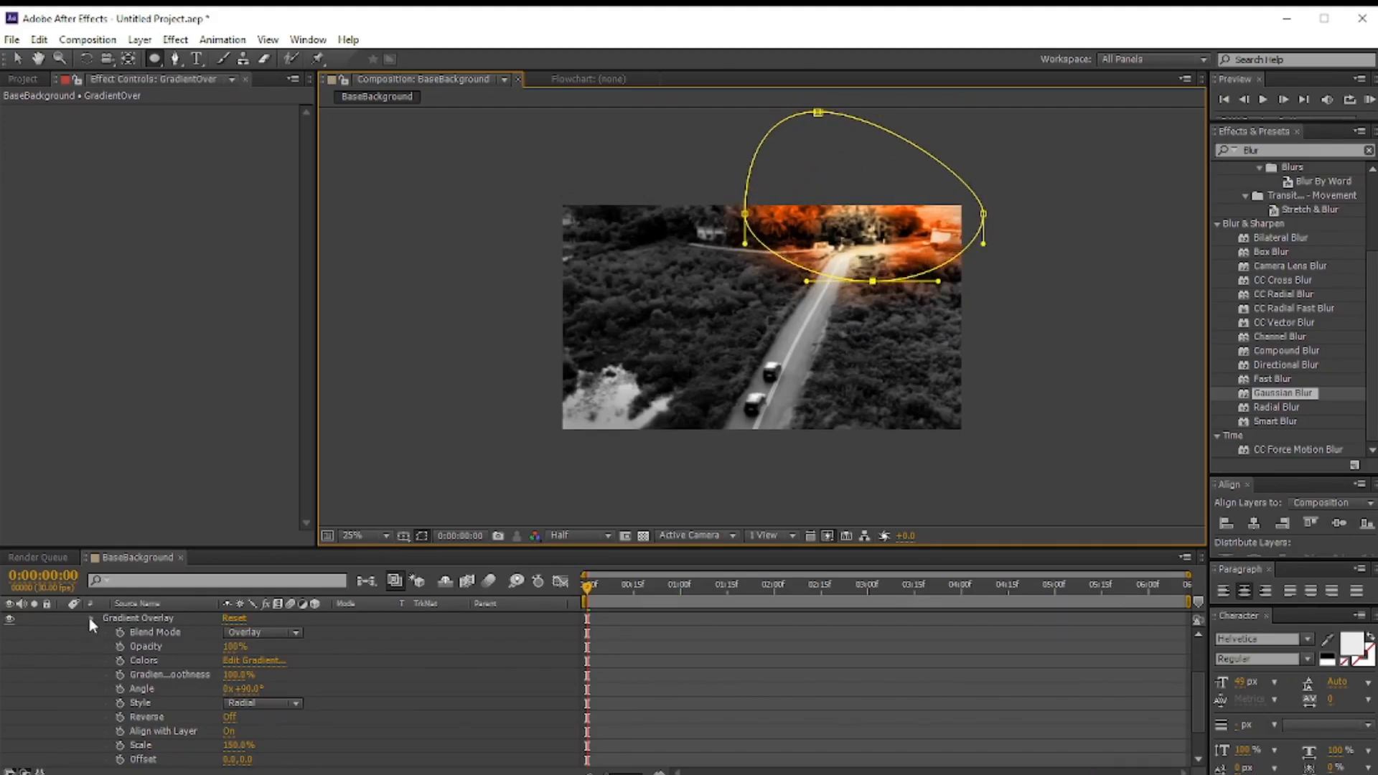
# Step: Duplicate the GradientOver layer
pyautogui.click(90, 619)
pyautogui.click(161, 619)
pyautogui.click(17, 59)
pyautogui.moveTo(939, 242); pyautogui.dragTo(499, 501)
pyautogui.click(164, 622)
pyautogui.hotkey('ctrl', 'd')
# Step: Move the duplicate's mask points so the ellipse covers the frame's lower-left corner
pyautogui.moveTo(540, 349); pyautogui.dragTo(453, 383)
pyautogui.moveTo(614, 246); pyautogui.dragTo(575, 354)
pyautogui.moveTo(779, 348); pyautogui.dragTo(728, 468)
pyautogui.moveTo(575, 354); pyautogui.dragTo(618, 374)
pyautogui.moveTo(453, 382); pyautogui.dragTo(498, 406)
pyautogui.moveTo(499, 500); pyautogui.dragTo(579, 492)
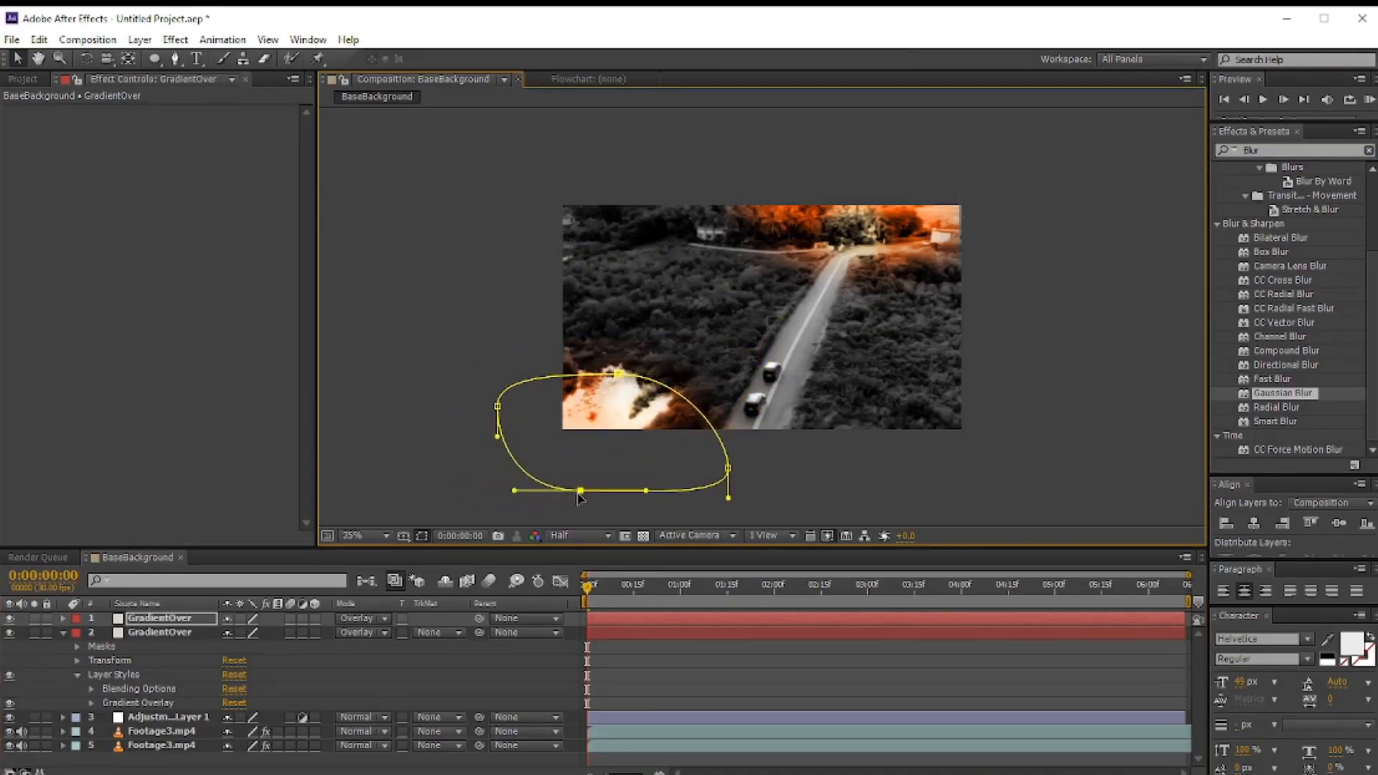
# Step: On the second GradientOver layer, reshape the mask's bottom edge and set the Gradient Overlay offset to 0.0, -61.0
pyautogui.click(169, 634)
pyautogui.moveTo(871, 263); pyautogui.dragTo(771, 287)
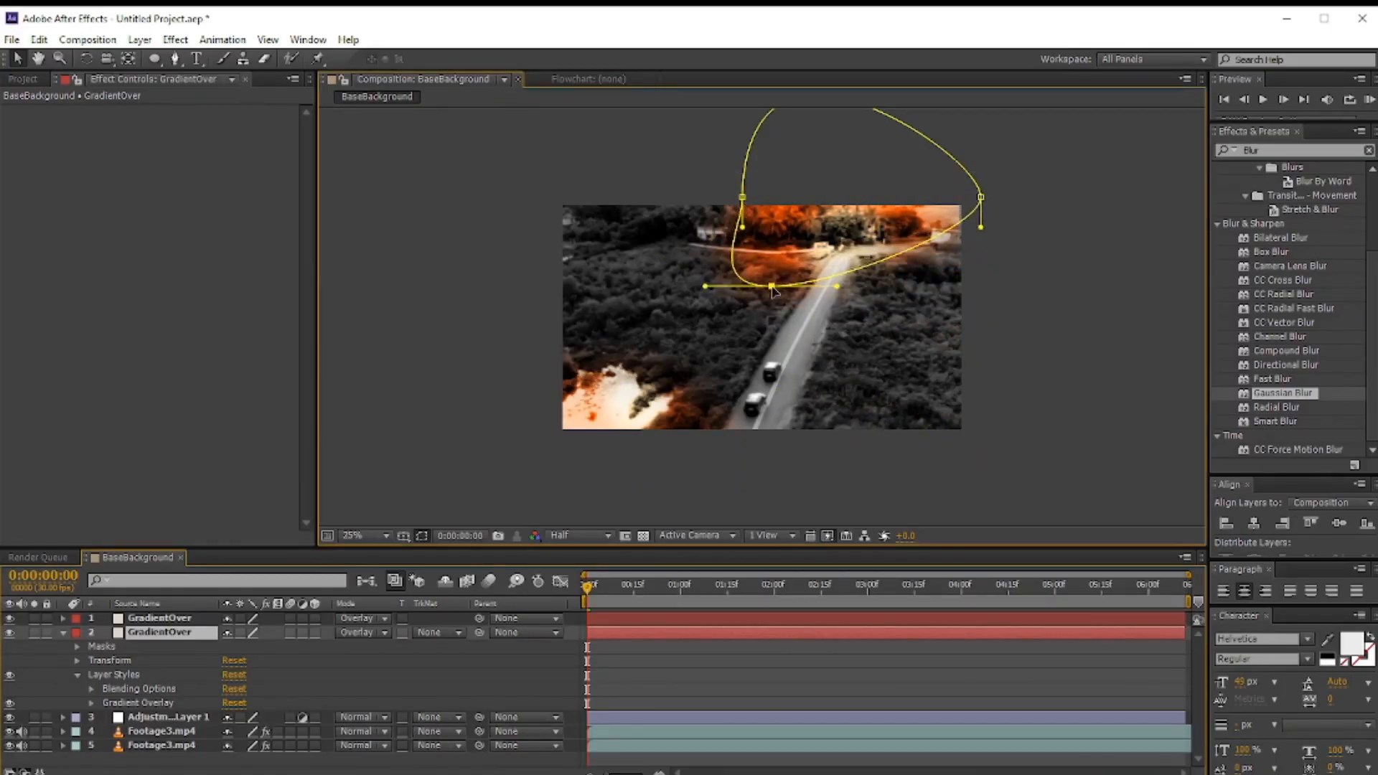
pyautogui.click(91, 704)
pyautogui.scroll(-2, 282, 738)
pyautogui.moveTo(249, 760); pyautogui.dragTo(192, 764)
pyautogui.moveTo(772, 287); pyautogui.dragTo(896, 274)
pyautogui.click(87, 620)
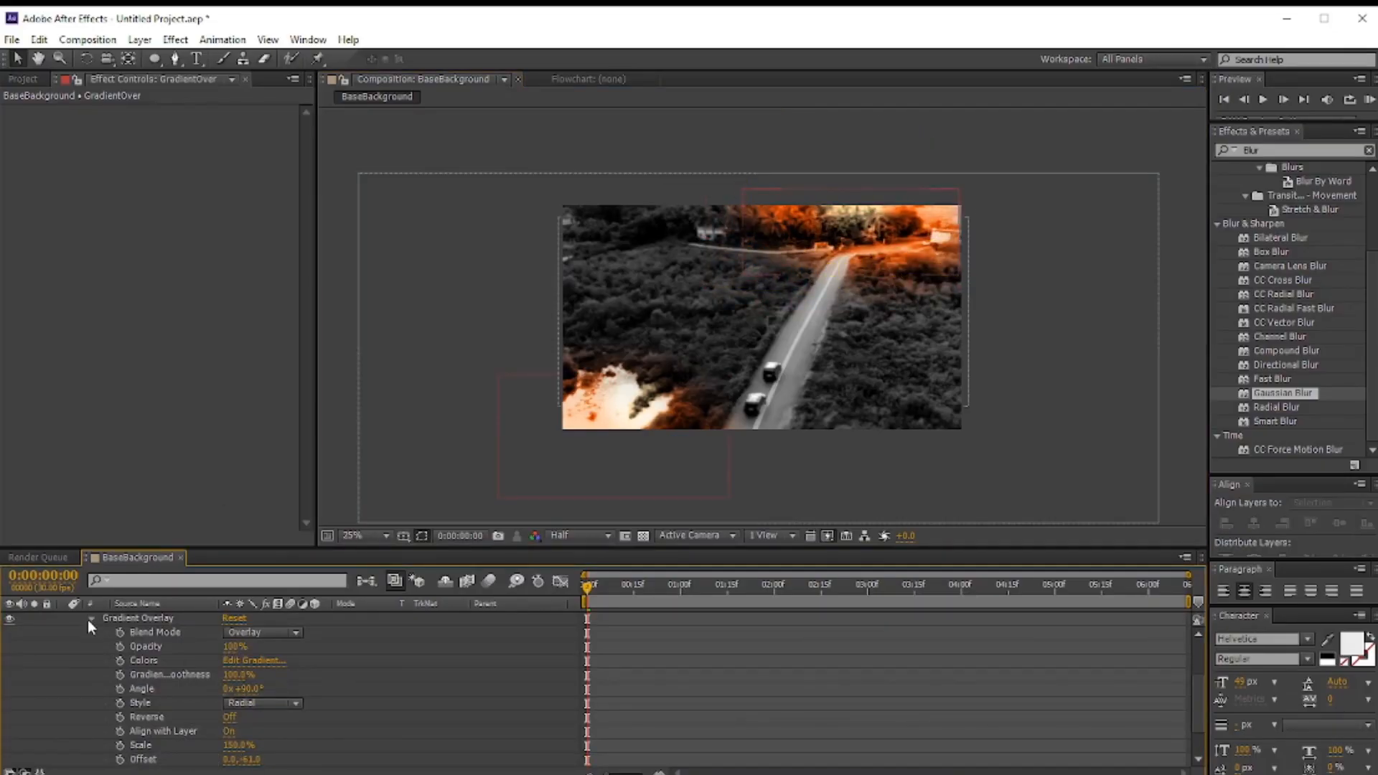
# Step: Raise the second layer's Mask 1 feather to 536 pixels
pyautogui.scroll(3, 205, 714)
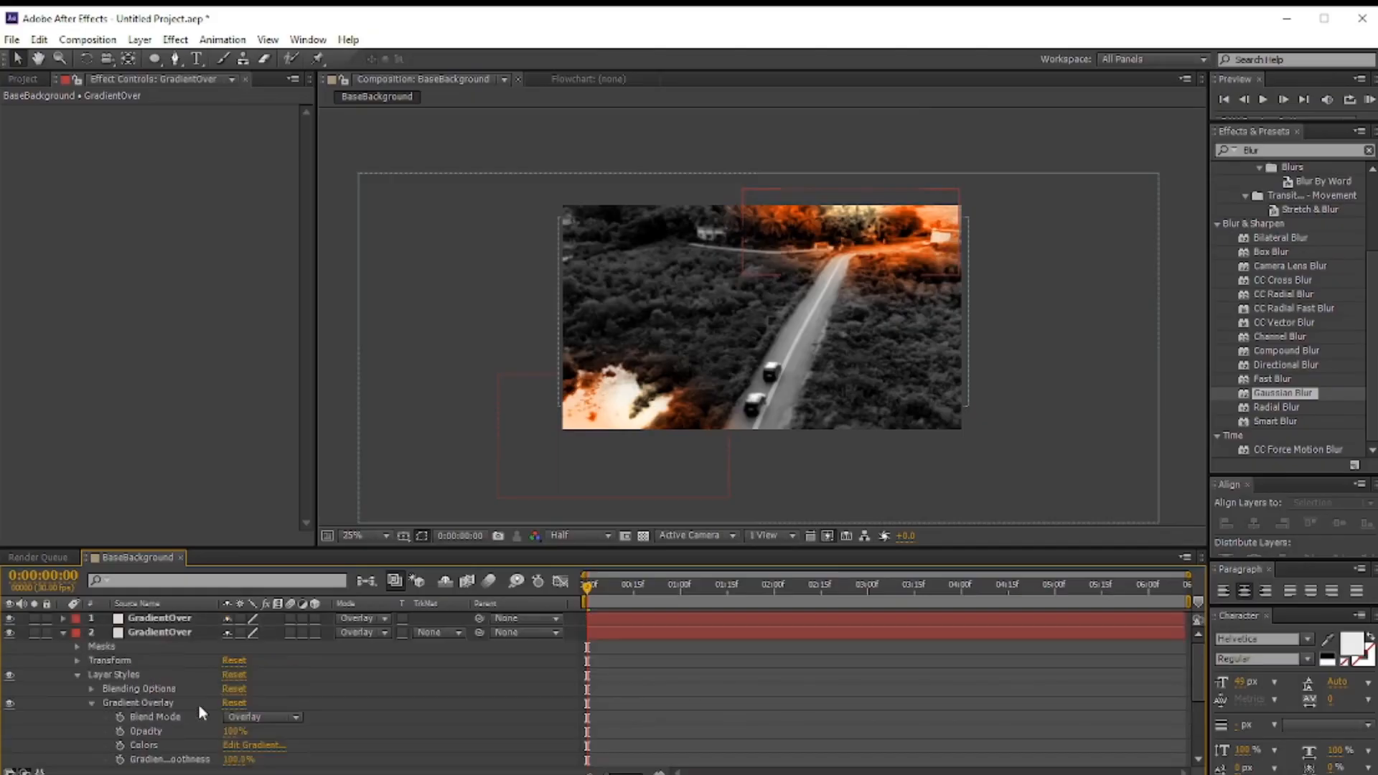
pyautogui.click(91, 661)
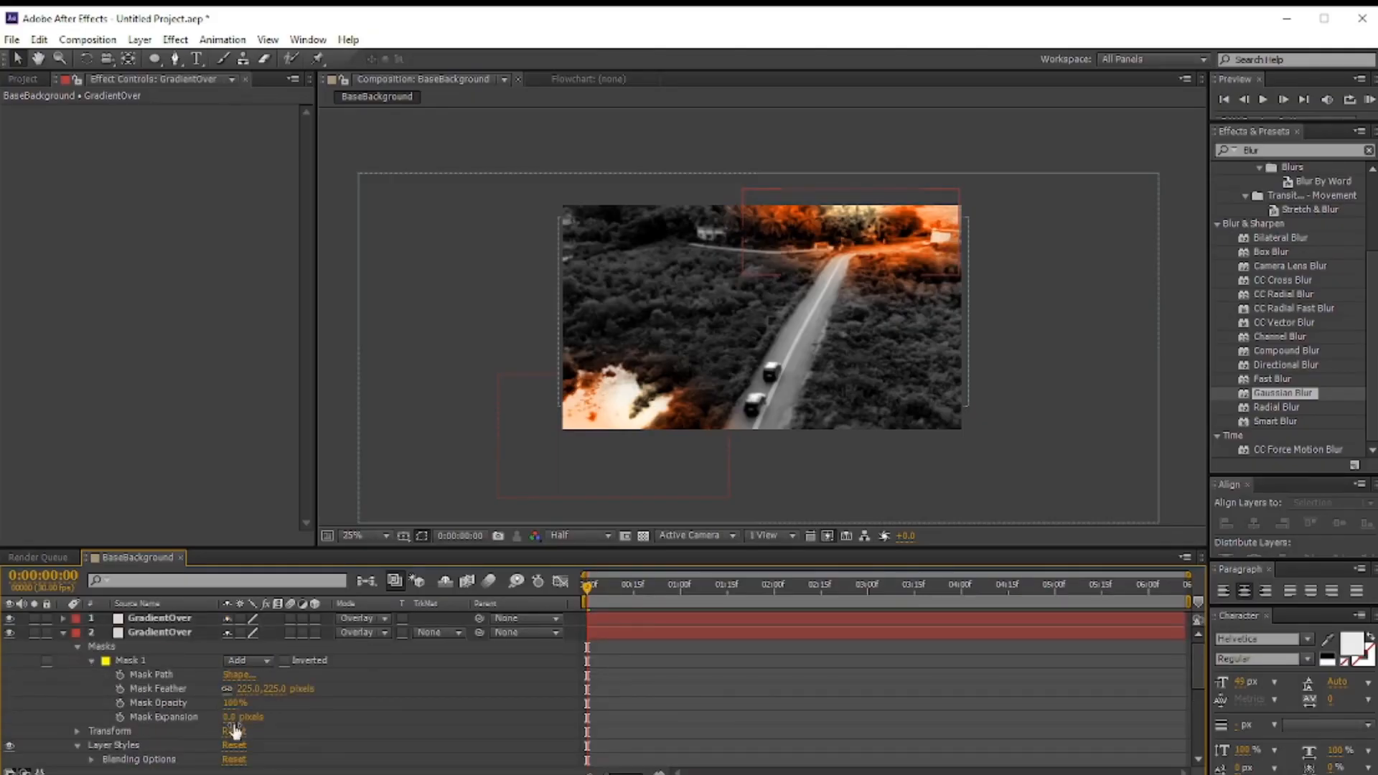
pyautogui.moveTo(248, 689); pyautogui.dragTo(496, 682)
pyautogui.click(64, 633)
pyautogui.click(63, 633)
# Step: Pull the mask's left point outward, set the Gradient Overlay offset to 0.0, -42.0 and adjust its scale
pyautogui.click(91, 760)
pyautogui.click(91, 760)
pyautogui.scroll(-3, 198, 722)
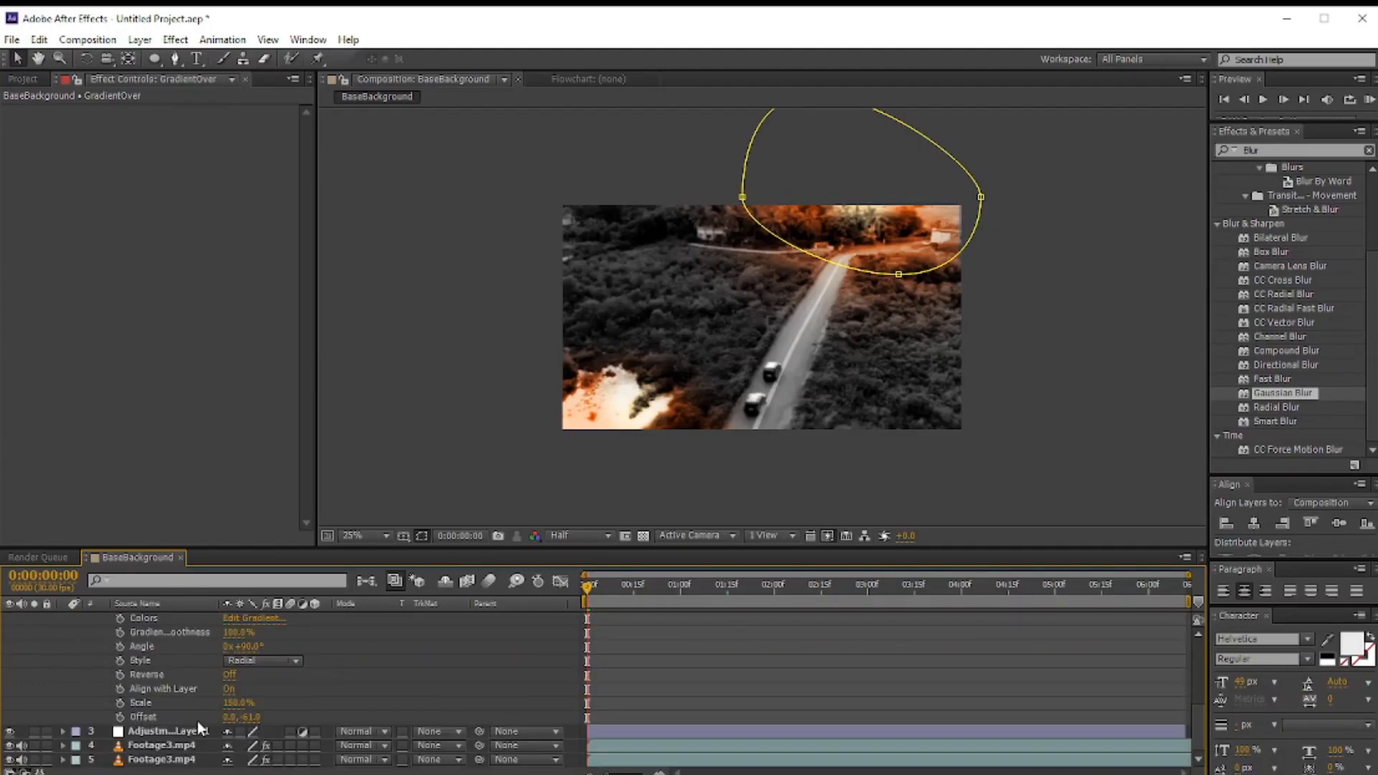
pyautogui.moveTo(743, 197); pyautogui.dragTo(697, 199)
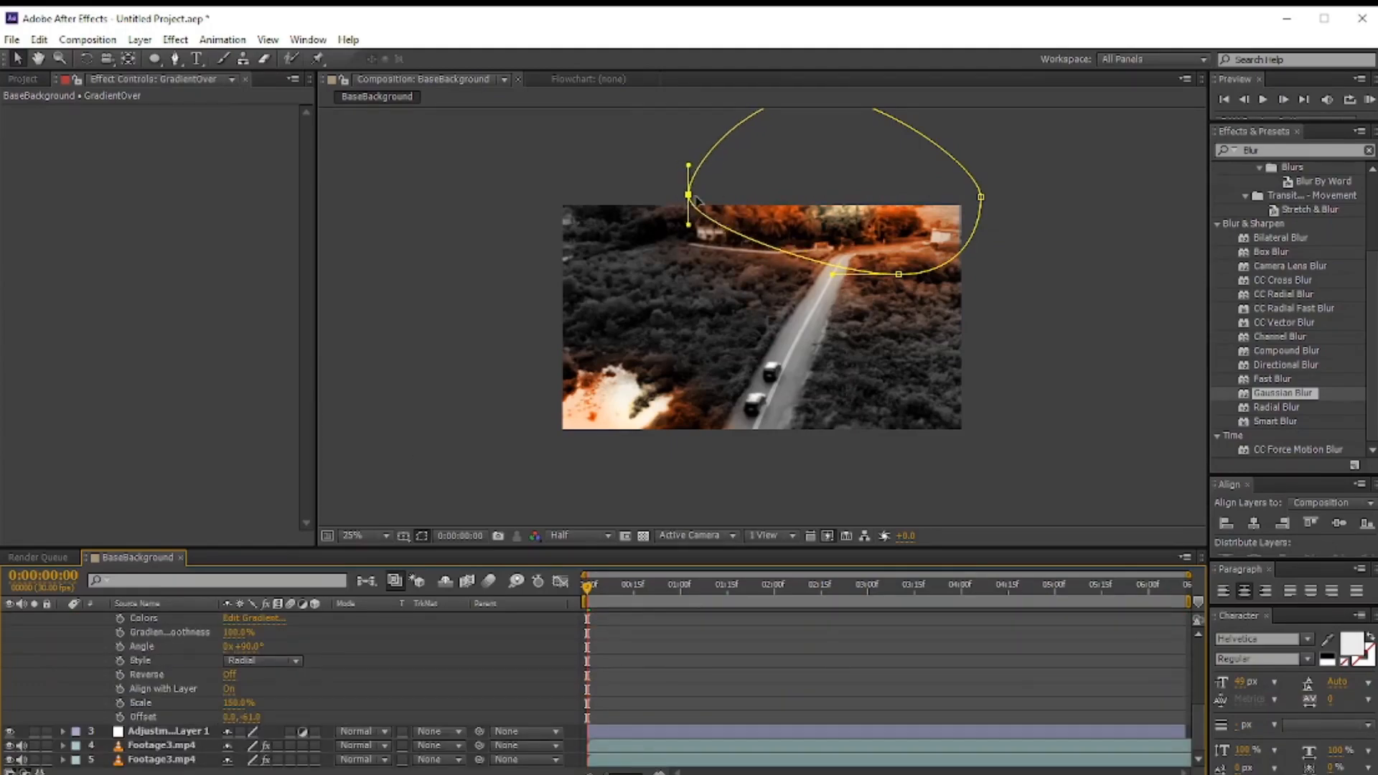
pyautogui.moveTo(247, 718); pyautogui.dragTo(259, 654)
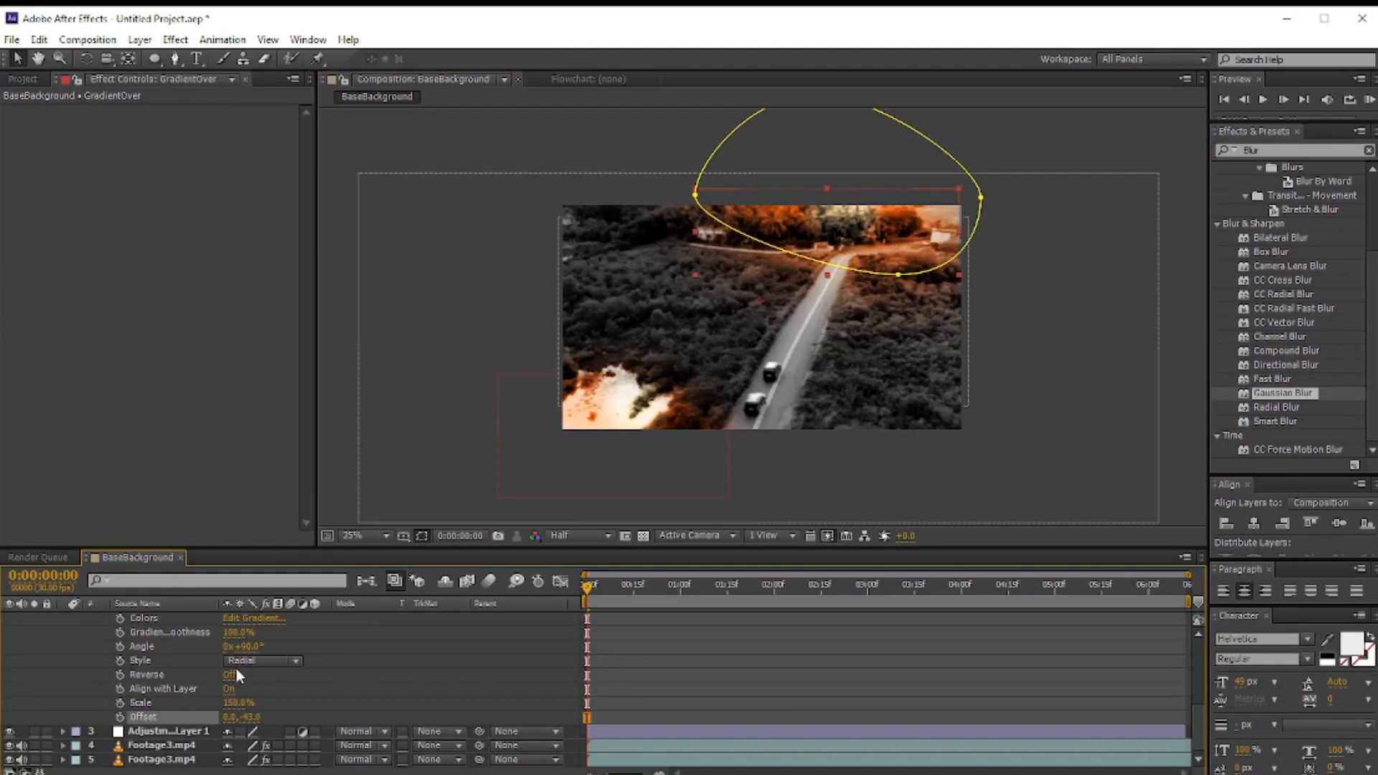
pyautogui.moveTo(236, 704); pyautogui.dragTo(315, 700)
pyautogui.moveTo(267, 708); pyautogui.dragTo(517, 707)
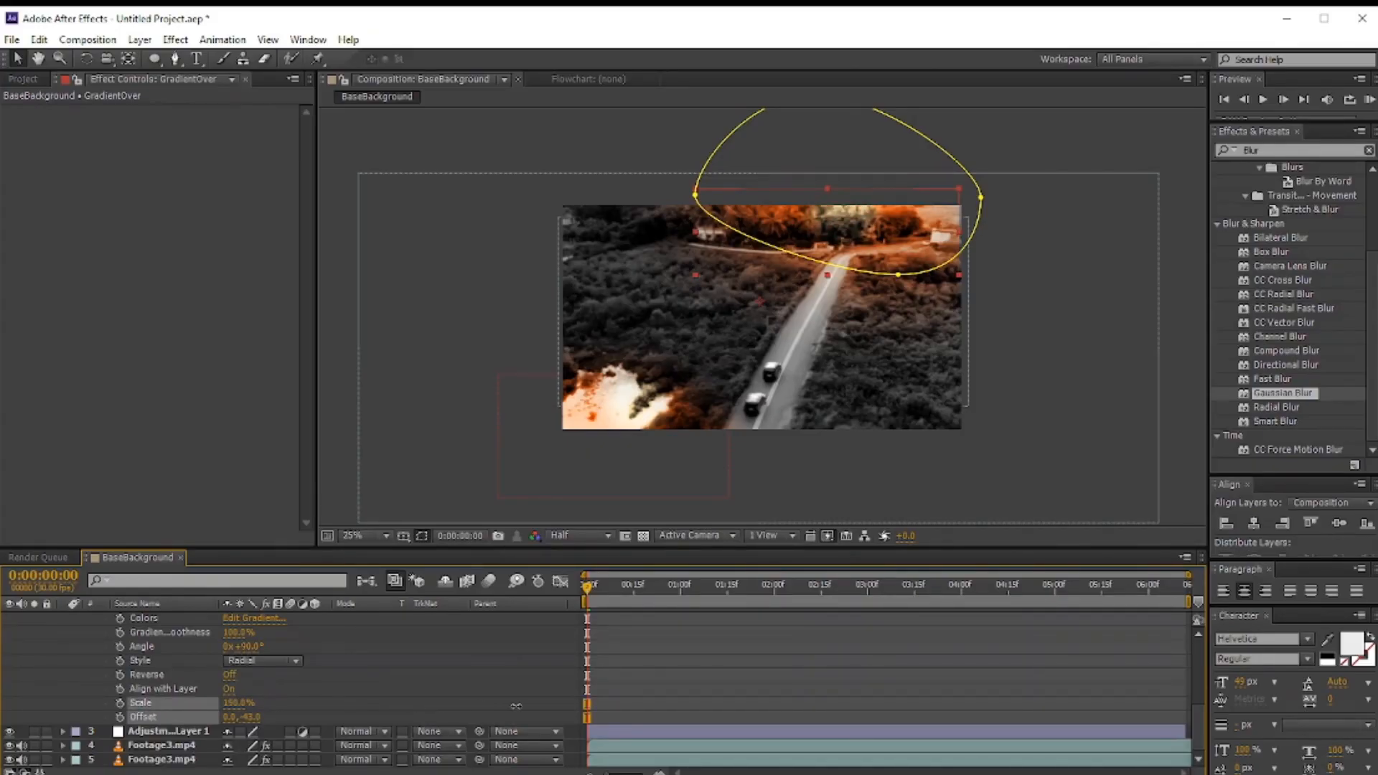
pyautogui.moveTo(231, 706); pyautogui.dragTo(284, 705)
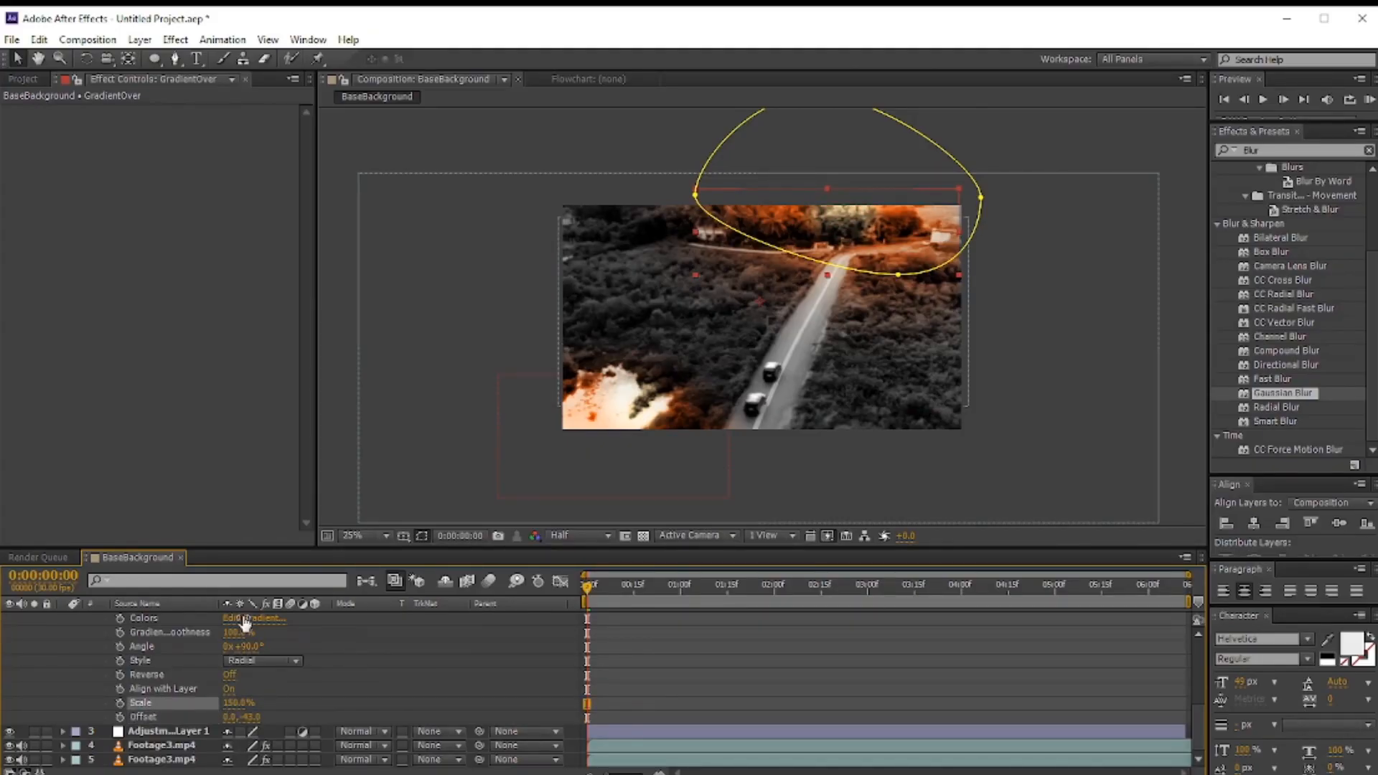
# Step: Open the second layer's gradient, move the peach stop left and darken the orange stop to a deeper burnt orange
pyautogui.click(252, 618)
pyautogui.moveTo(255, 496); pyautogui.dragTo(176, 497)
pyautogui.moveTo(442, 495)
pyautogui.mouseDown()
pyautogui.moveTo(400, 497)
pyautogui.moveTo(443, 491)
pyautogui.mouseUp()
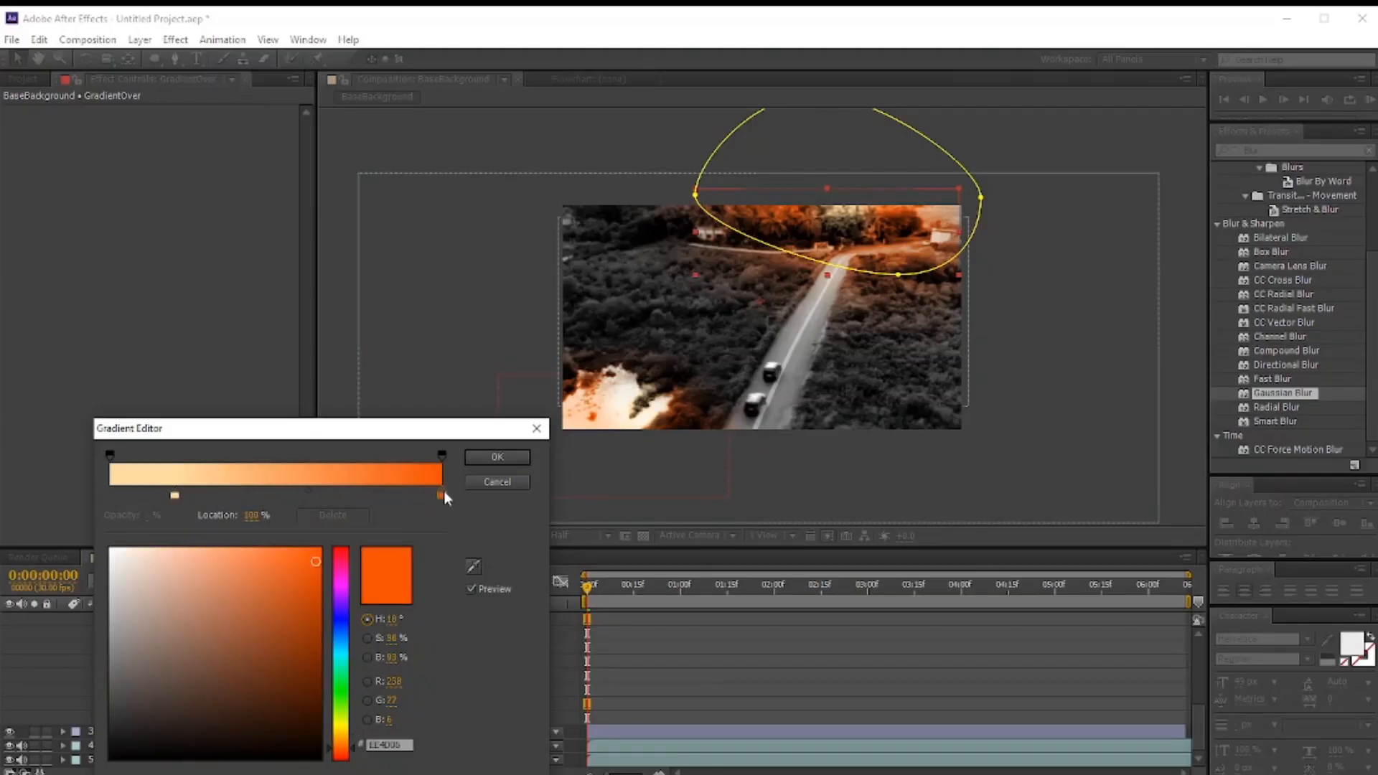
pyautogui.click(295, 598)
pyautogui.click(290, 603)
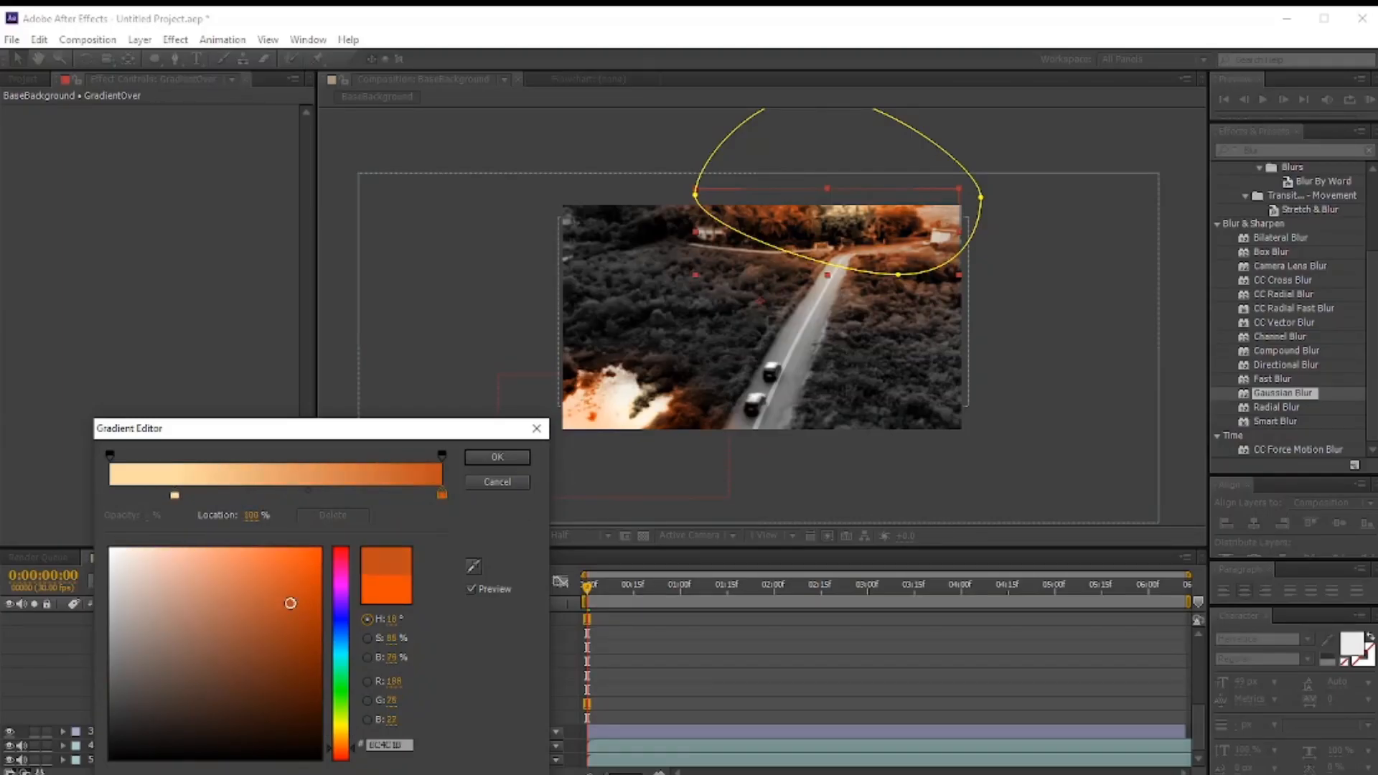
pyautogui.click(295, 606)
# Step: Move the peach colour stop to about 1% location and confirm the gradient
pyautogui.click(174, 495)
pyautogui.click(160, 550)
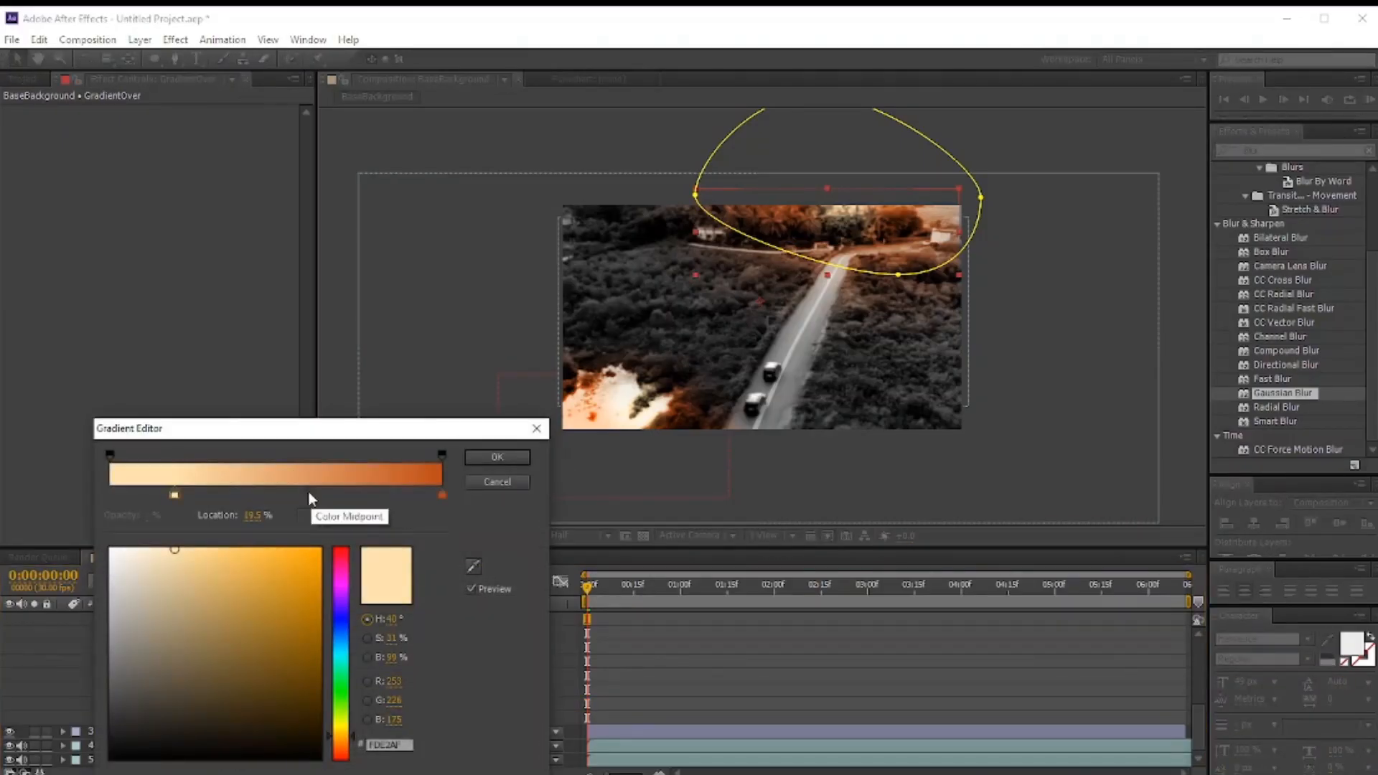
pyautogui.moveTo(176, 496); pyautogui.dragTo(115, 497)
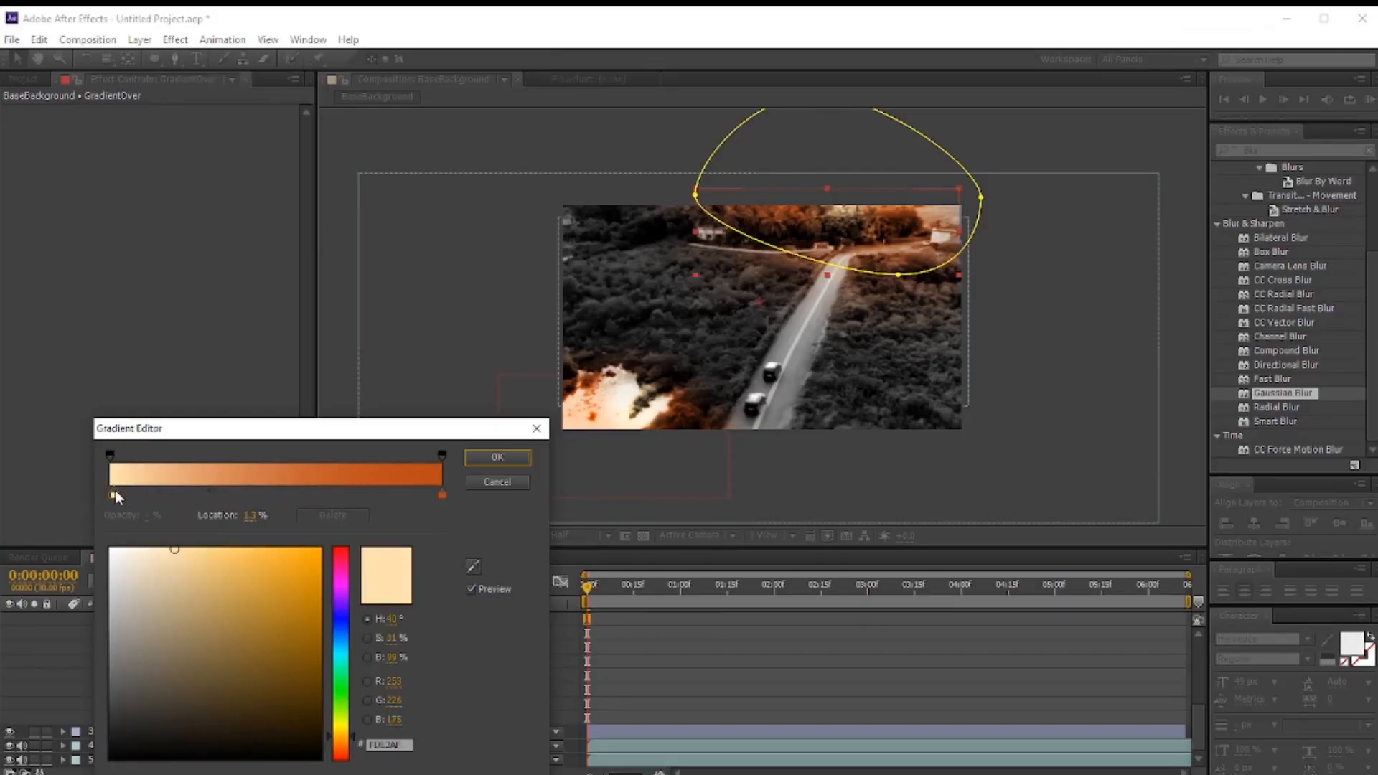
pyautogui.click(507, 458)
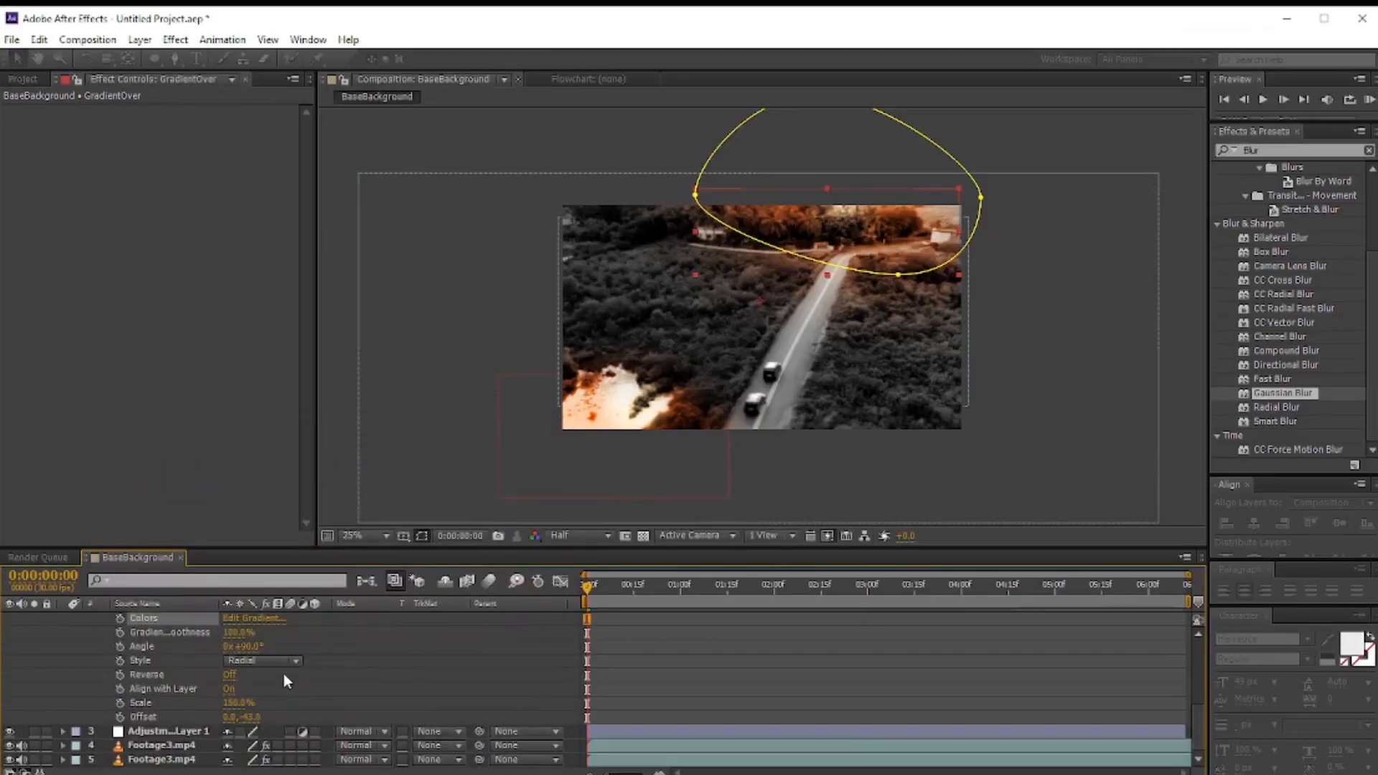
# Step: Reshape the second layer's mask, lifting its top point and extending its lower edge to the right
pyautogui.click(233, 704)
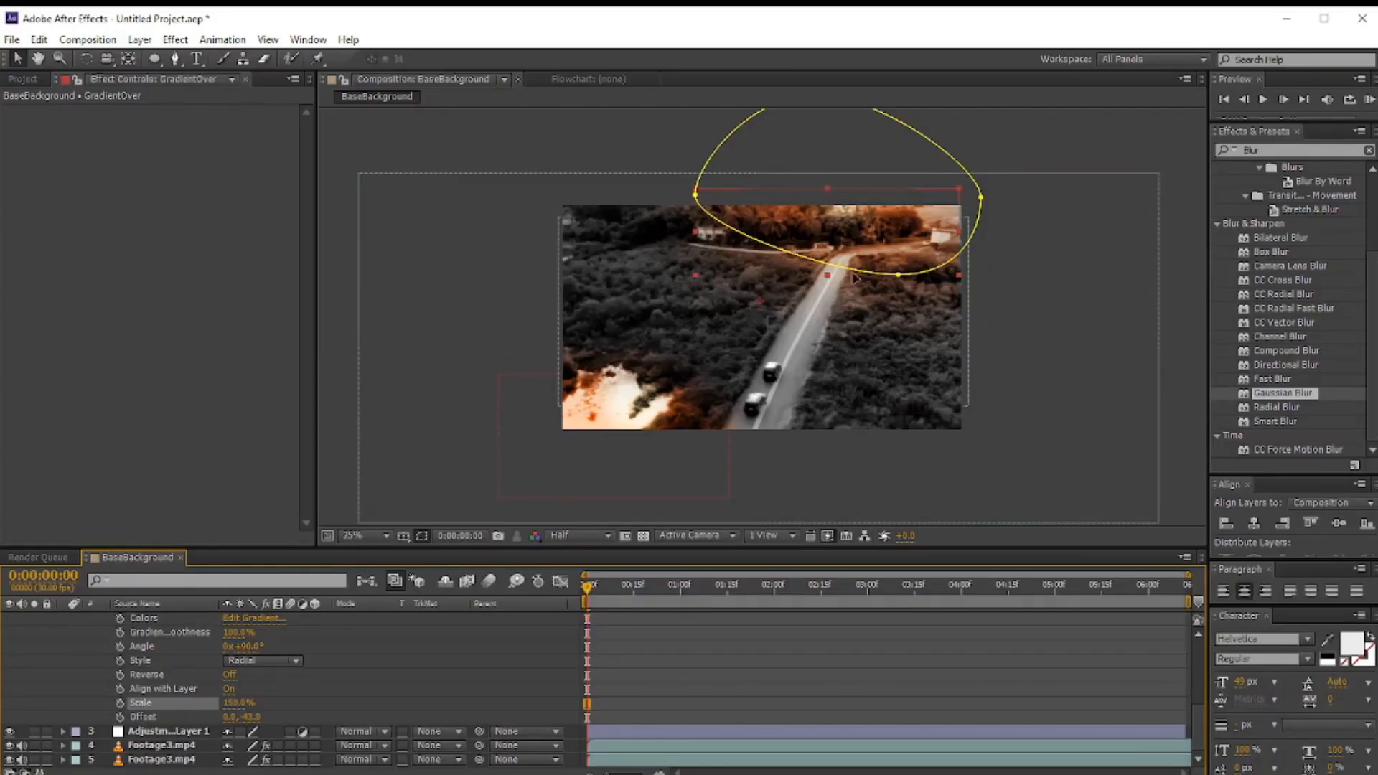
pyautogui.moveTo(900, 279); pyautogui.dragTo(909, 307)
pyautogui.scroll(1, 901, 160)
pyautogui.scroll(-2, 797, 205)
pyautogui.click(789, 209)
pyautogui.moveTo(789, 209); pyautogui.dragTo(799, 248)
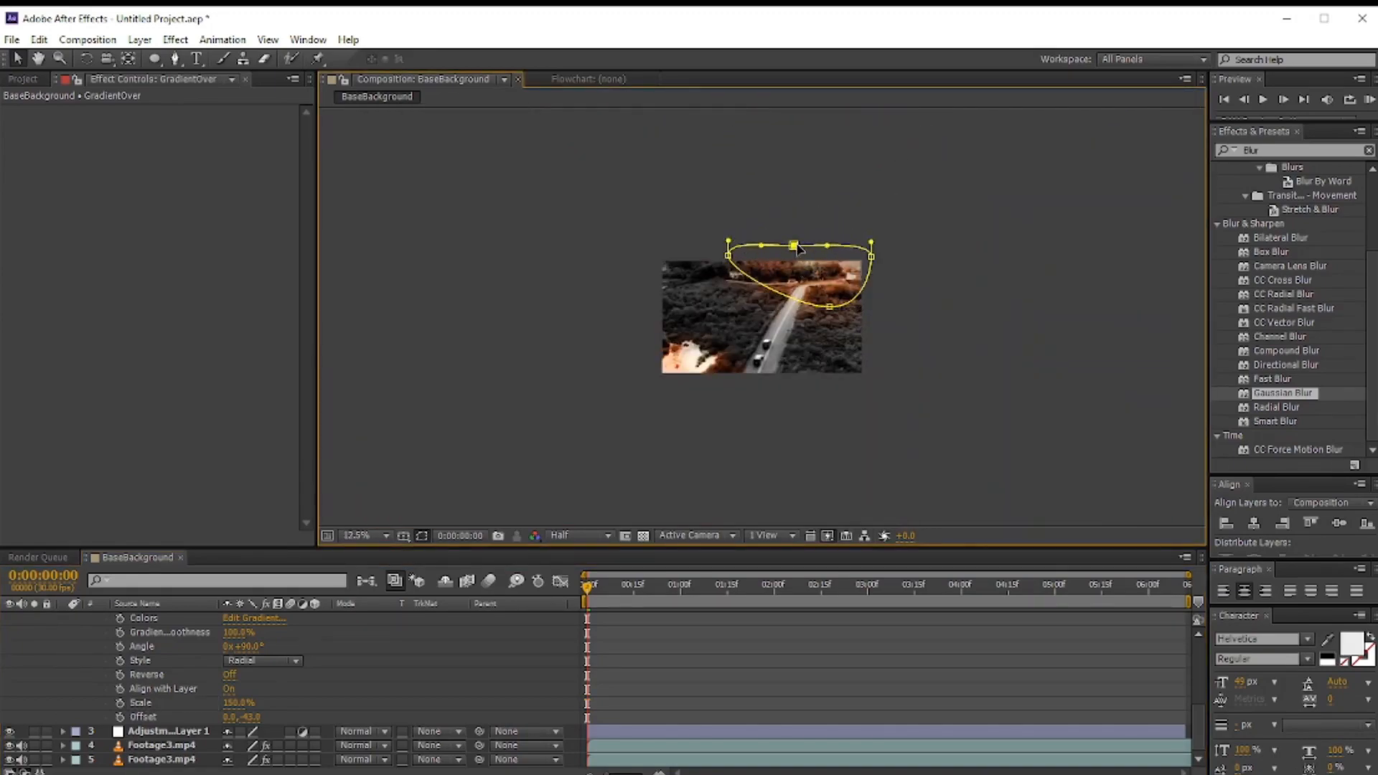
pyautogui.moveTo(821, 308); pyautogui.dragTo(840, 312)
pyautogui.scroll(1, 897, 264)
pyautogui.click(1024, 297)
pyautogui.scroll(5, 182, 656)
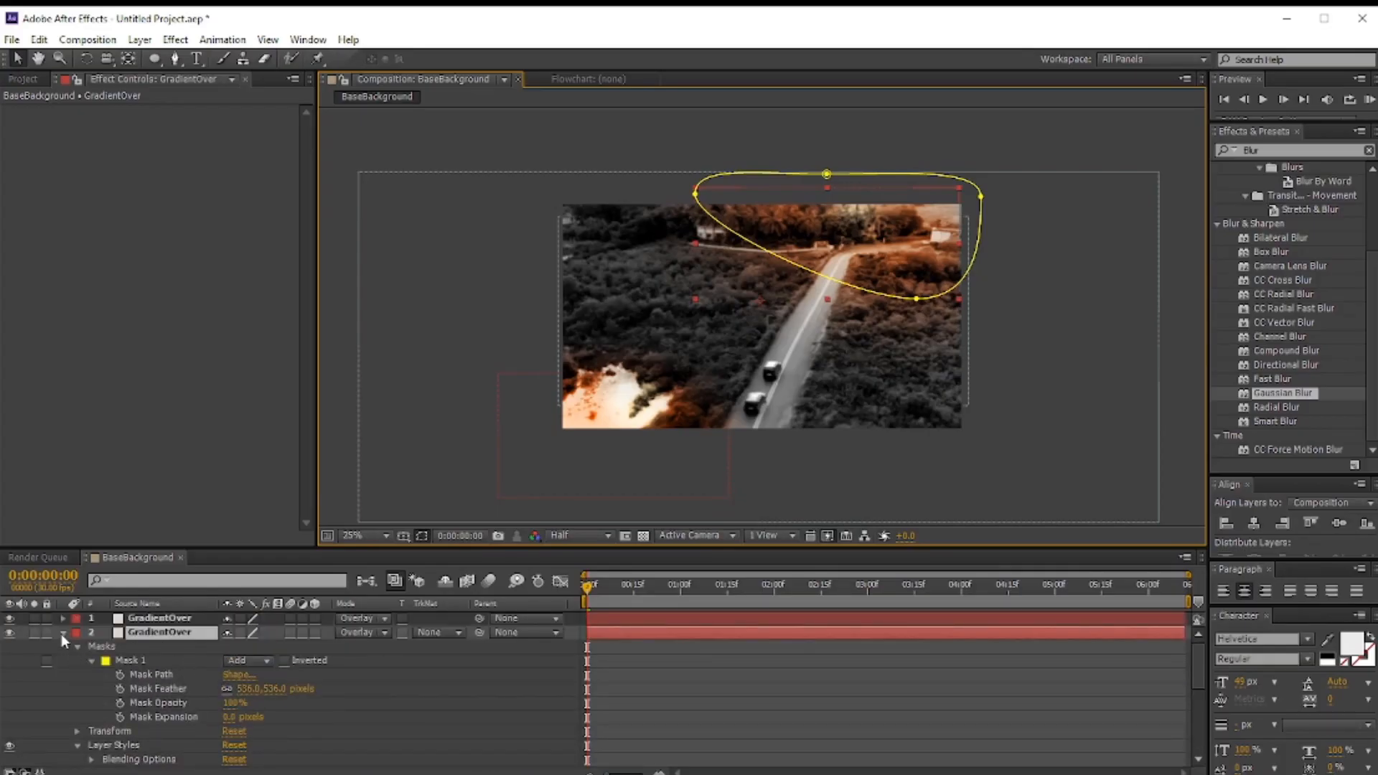
# Step: Create a new composition named MainComposition
pyautogui.click(63, 633)
pyautogui.click(243, 701)
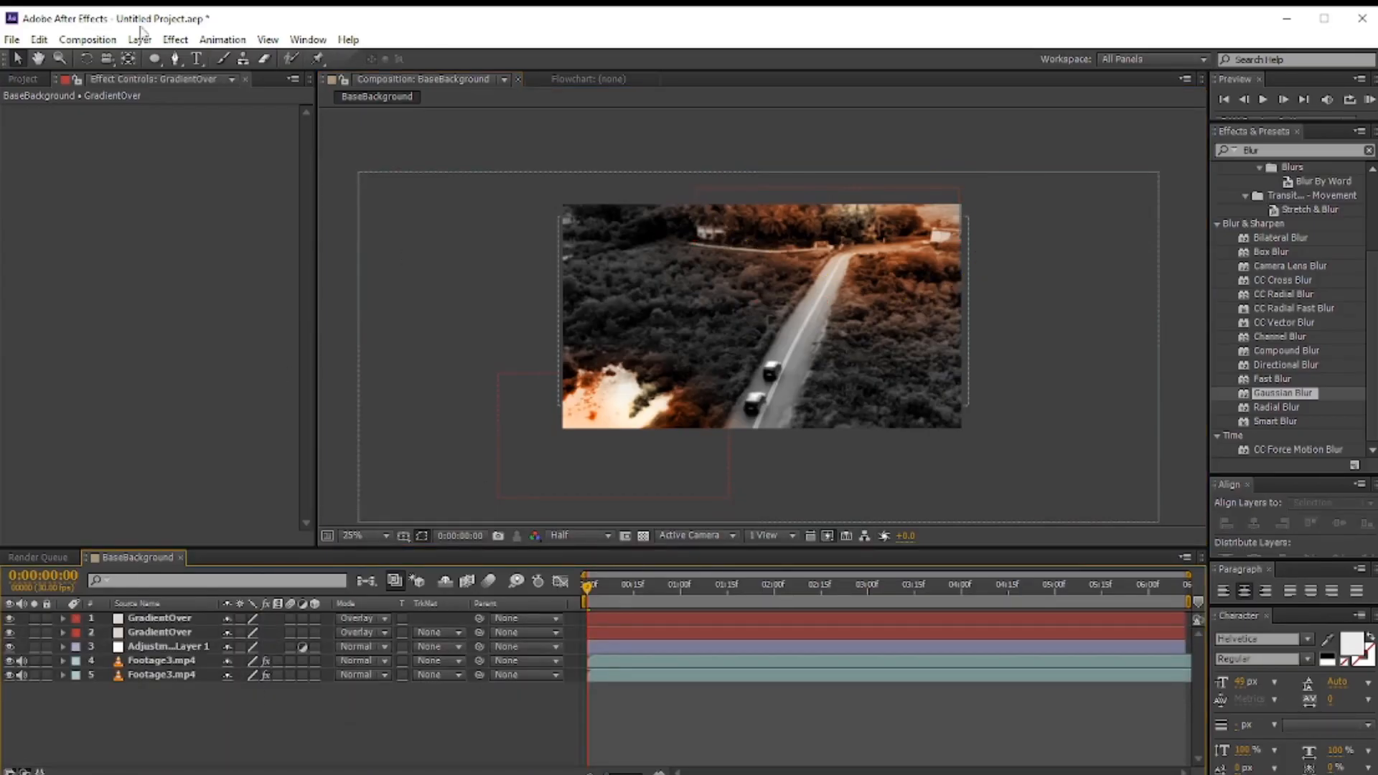
pyautogui.click(13, 39)
pyautogui.moveTo(88, 40)
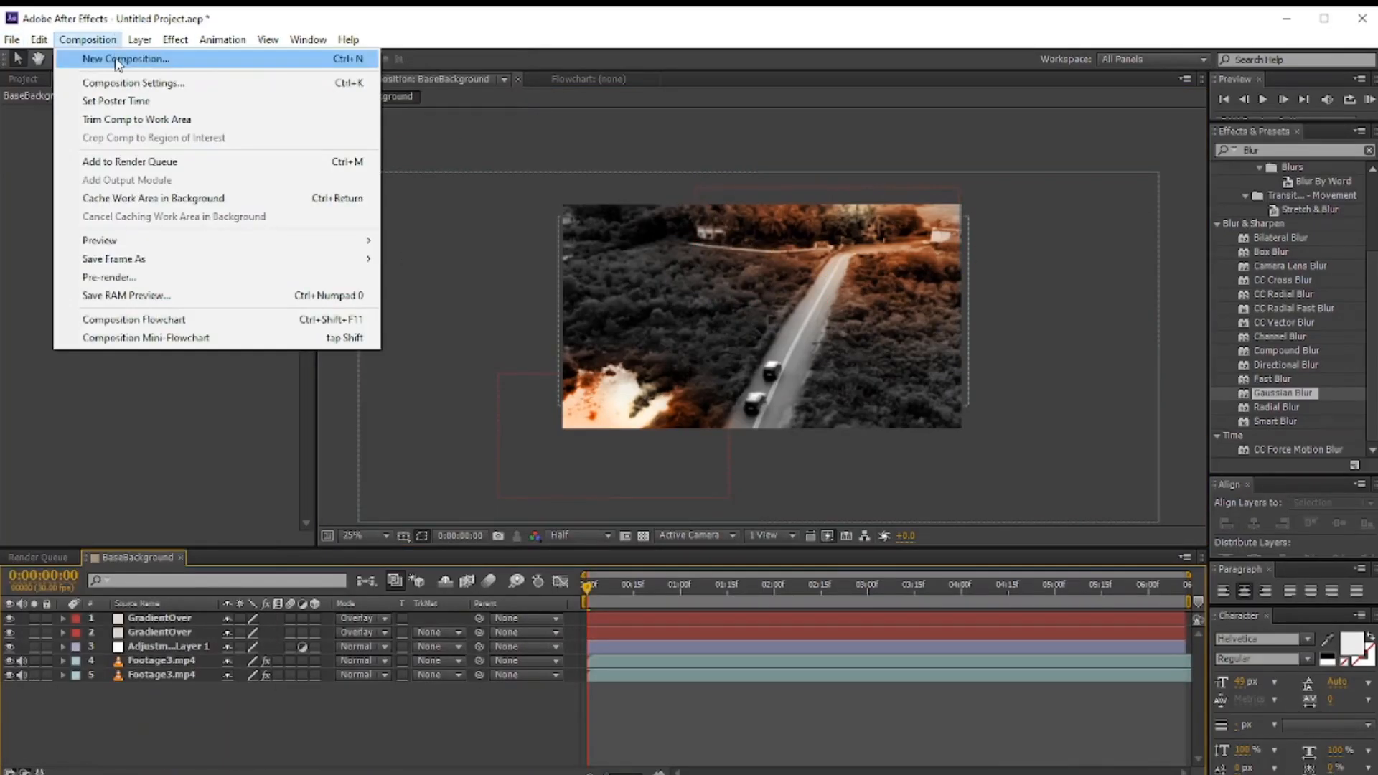
pyautogui.click(119, 59)
pyautogui.write('MainCompo')
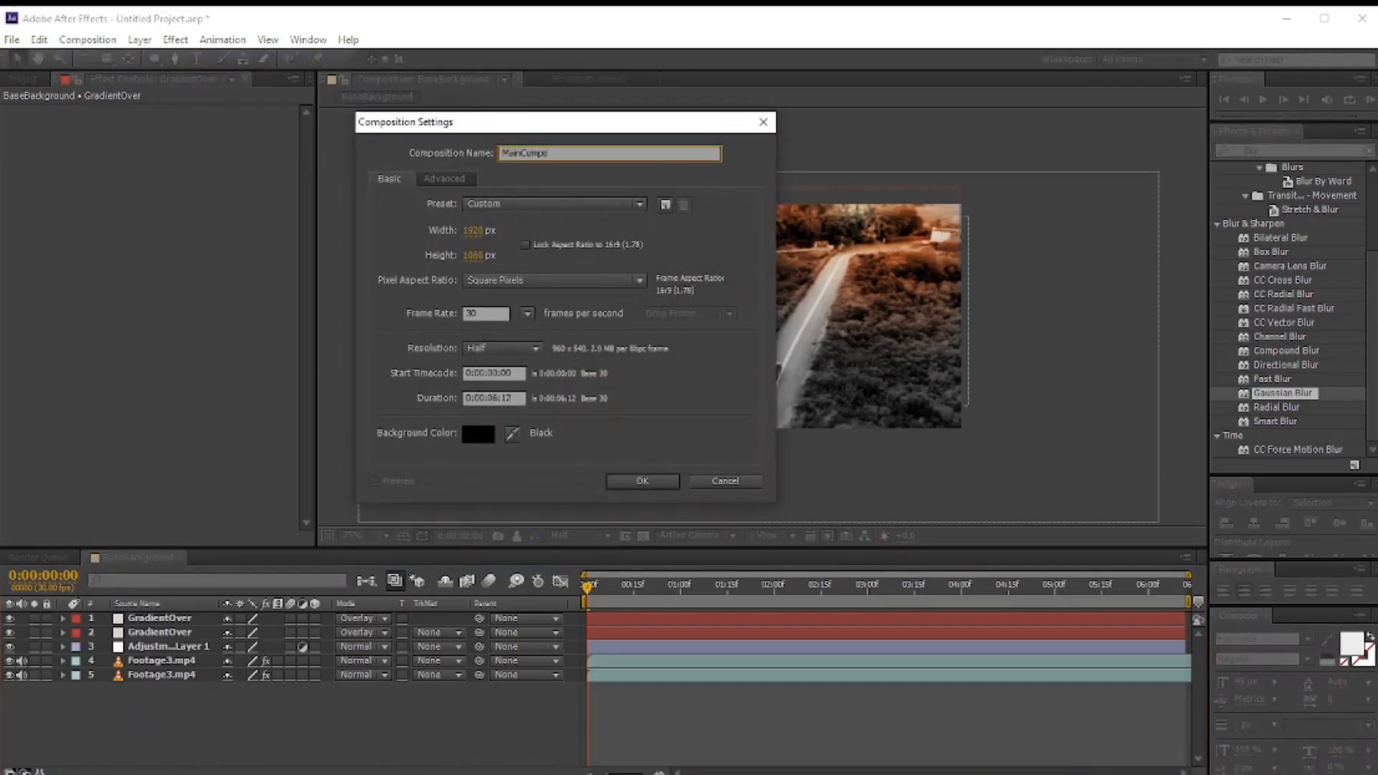
pyautogui.write('sition')
pyautogui.press('Return')
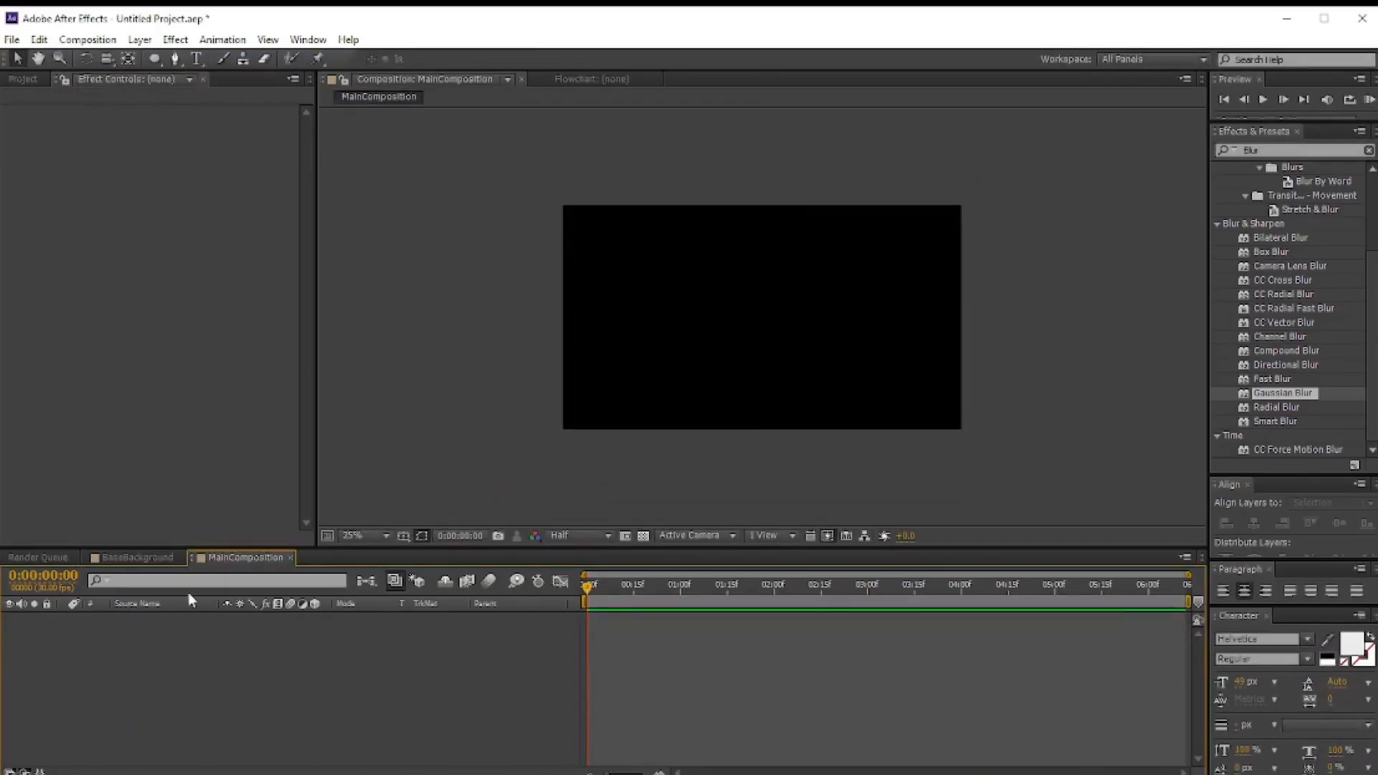
# Step: Add the BaseBackground composition to MainComposition as a layer
pyautogui.click(26, 80)
pyautogui.click(60, 274)
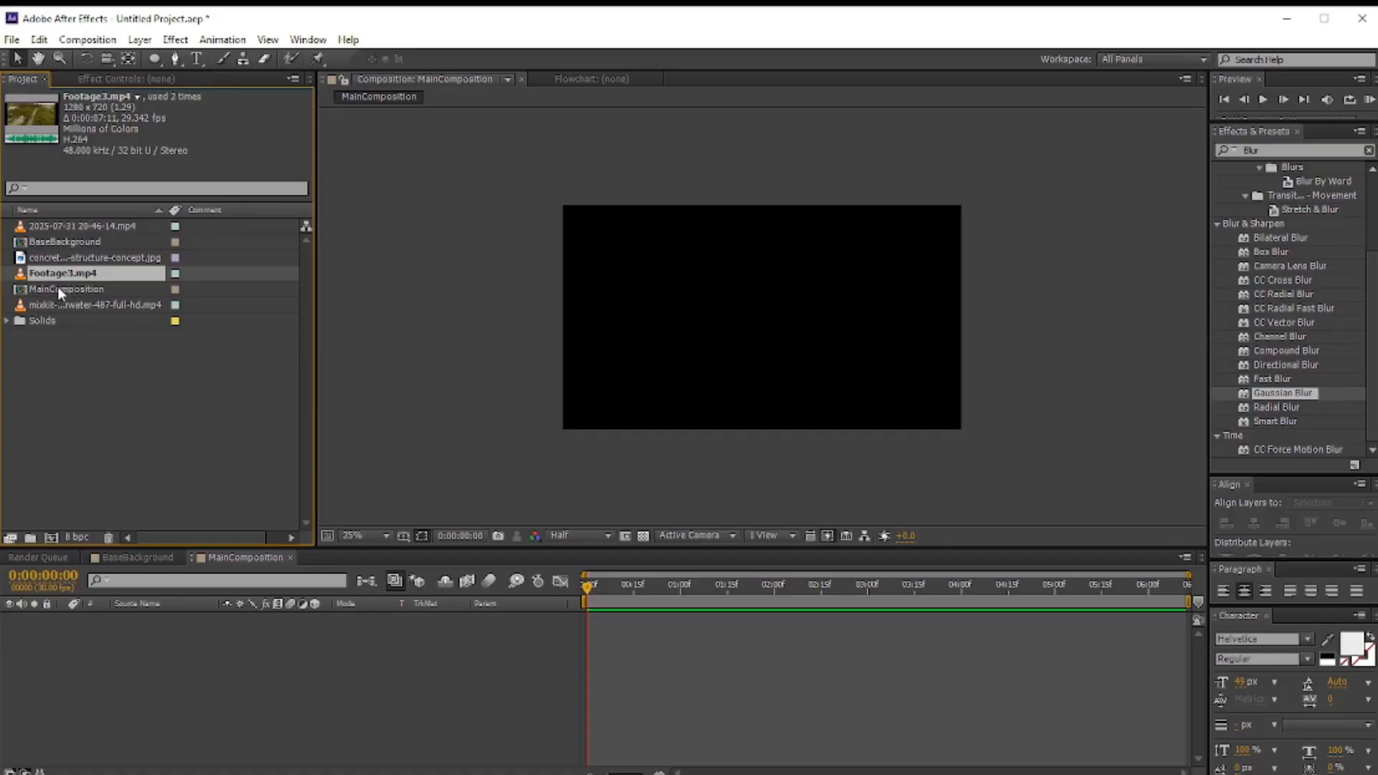
pyautogui.click(57, 288)
pyautogui.click(70, 243)
pyautogui.moveTo(70, 242); pyautogui.dragTo(223, 626)
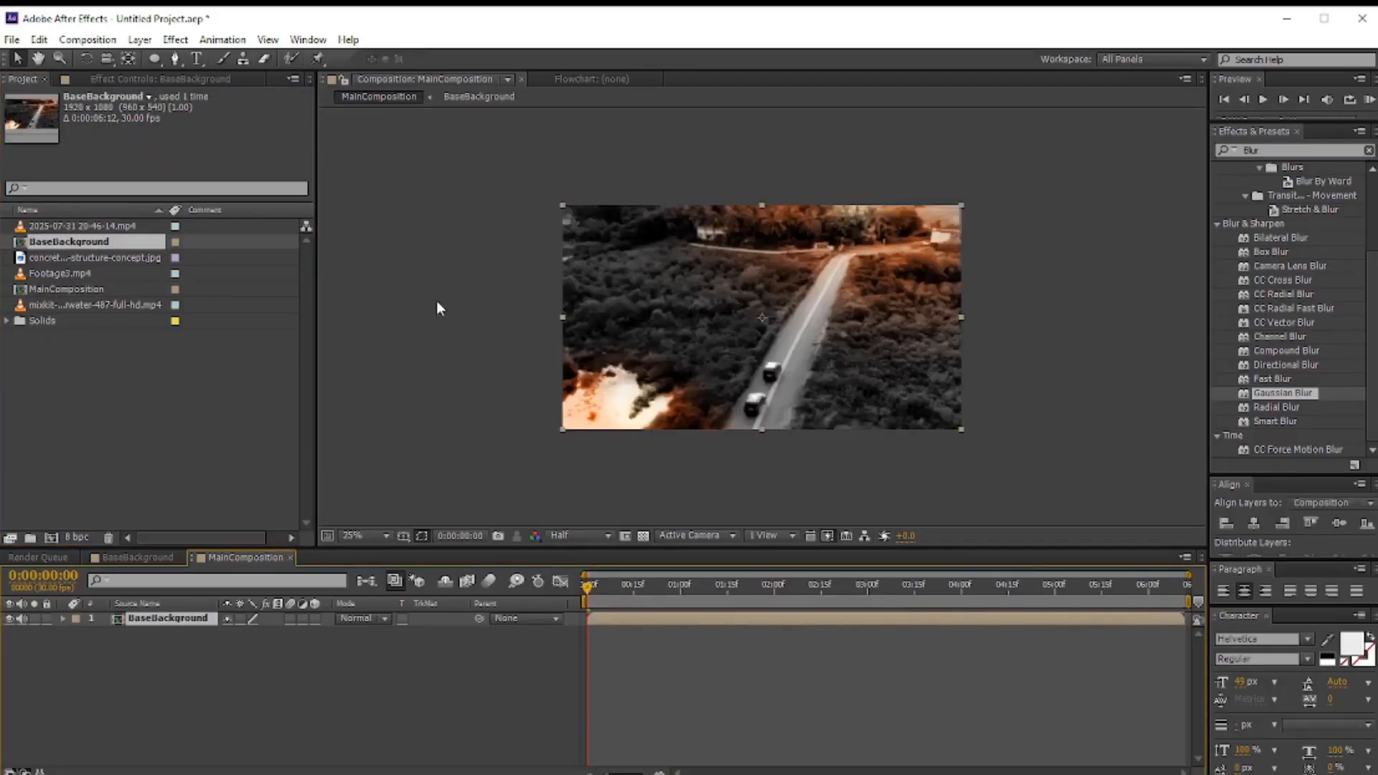
# Step: Create a new solid layer named BlackVignette in MainComposition
pyautogui.click(140, 39)
pyautogui.moveTo(184, 67)
pyautogui.click(438, 78)
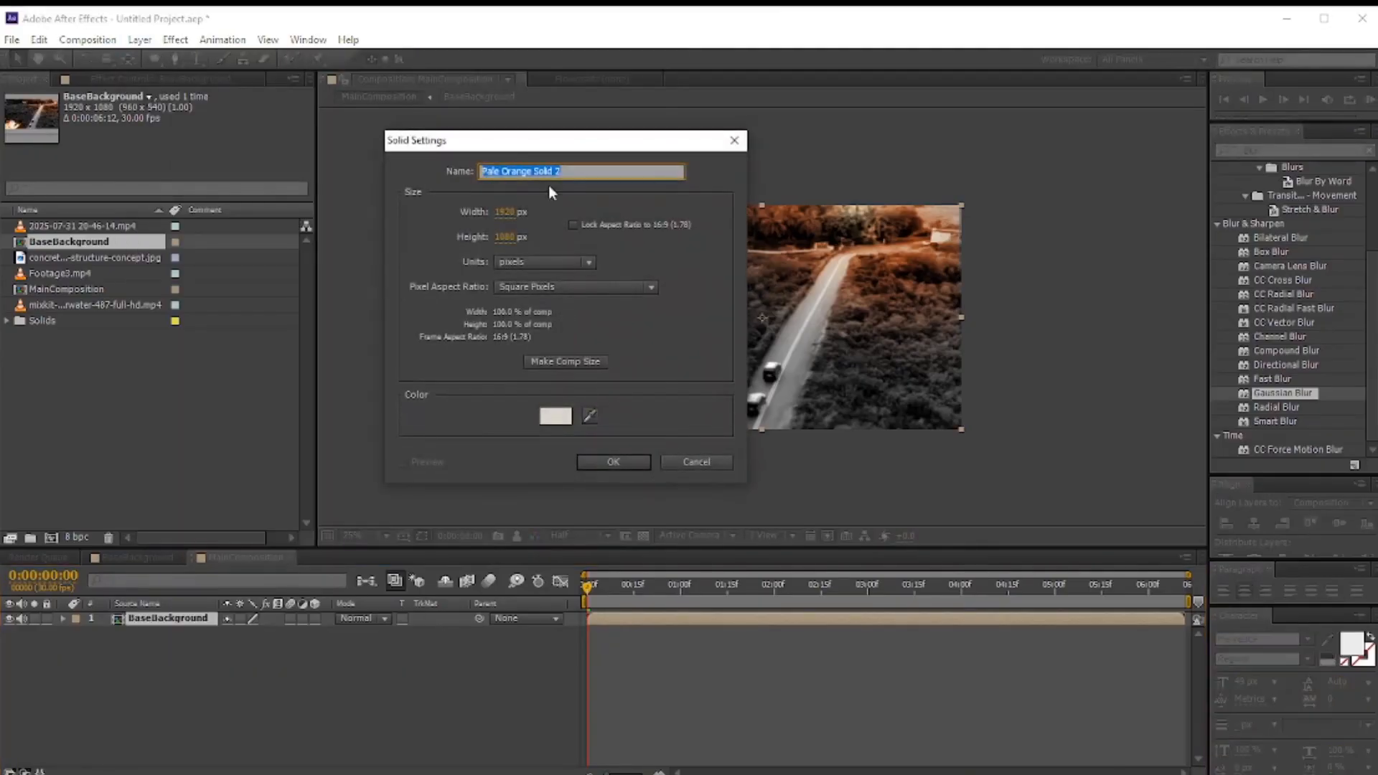
pyautogui.write('BlackVignette')
pyautogui.press('Return')
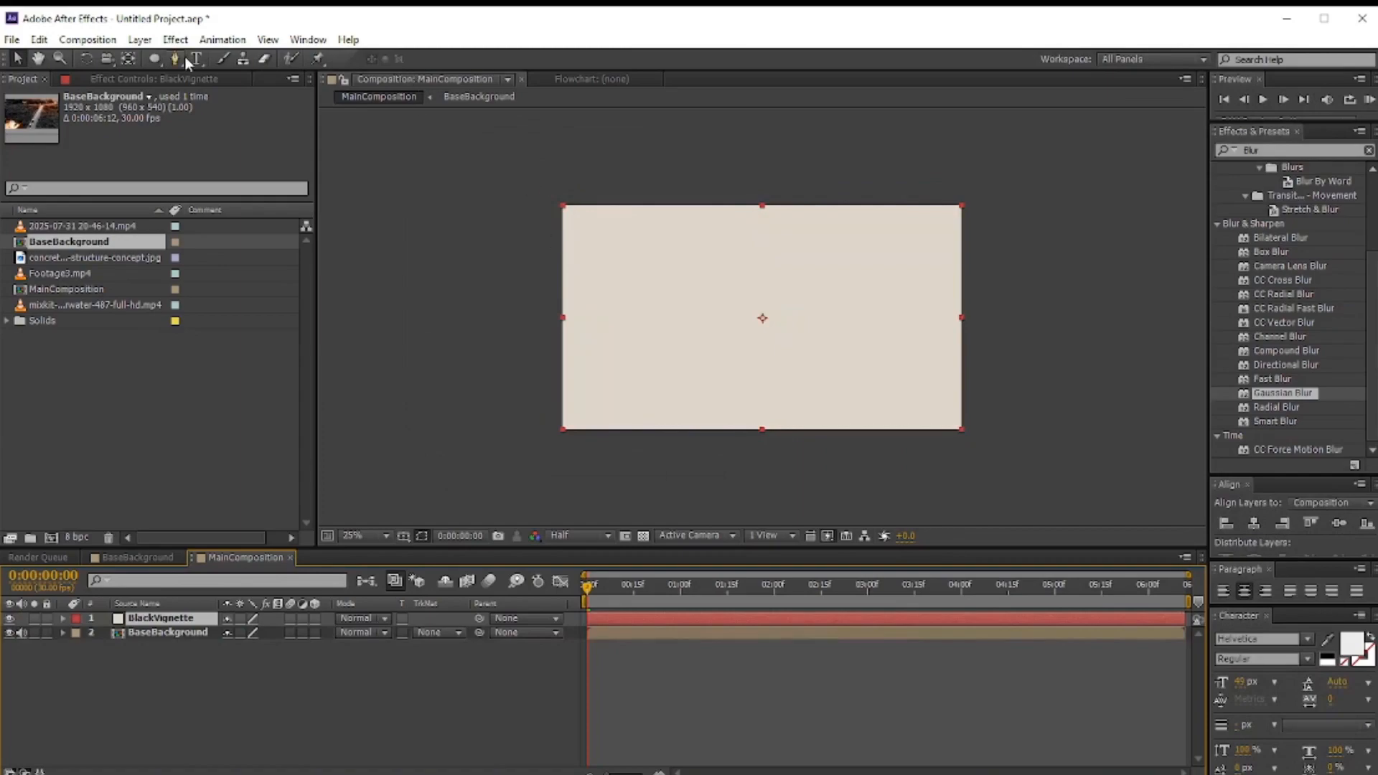
# Step: Change the BlackVignette solid's colour to black through its solid settings
pyautogui.click(139, 39)
pyautogui.click(165, 77)
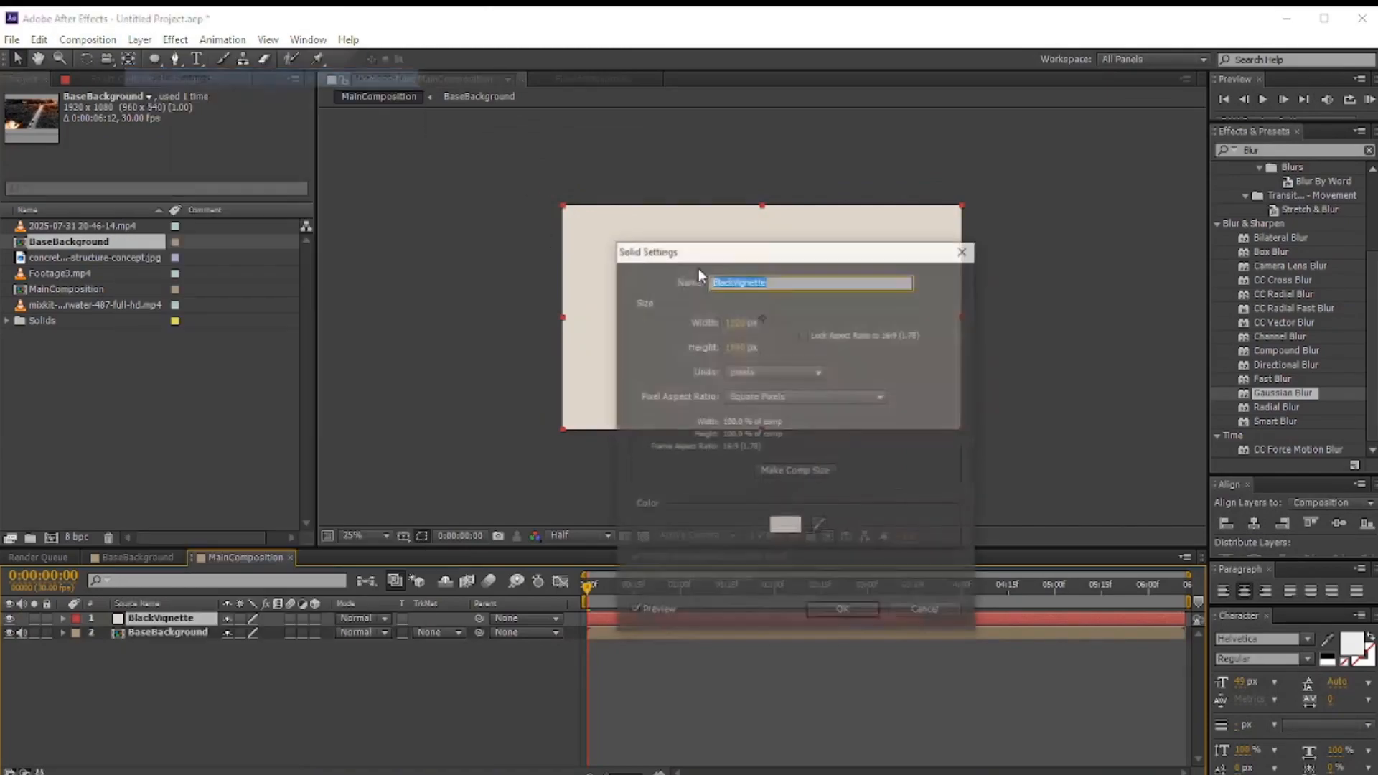
pyautogui.click(785, 526)
pyautogui.moveTo(110, 469); pyautogui.dragTo(88, 483)
pyautogui.click(435, 292)
pyautogui.click(827, 611)
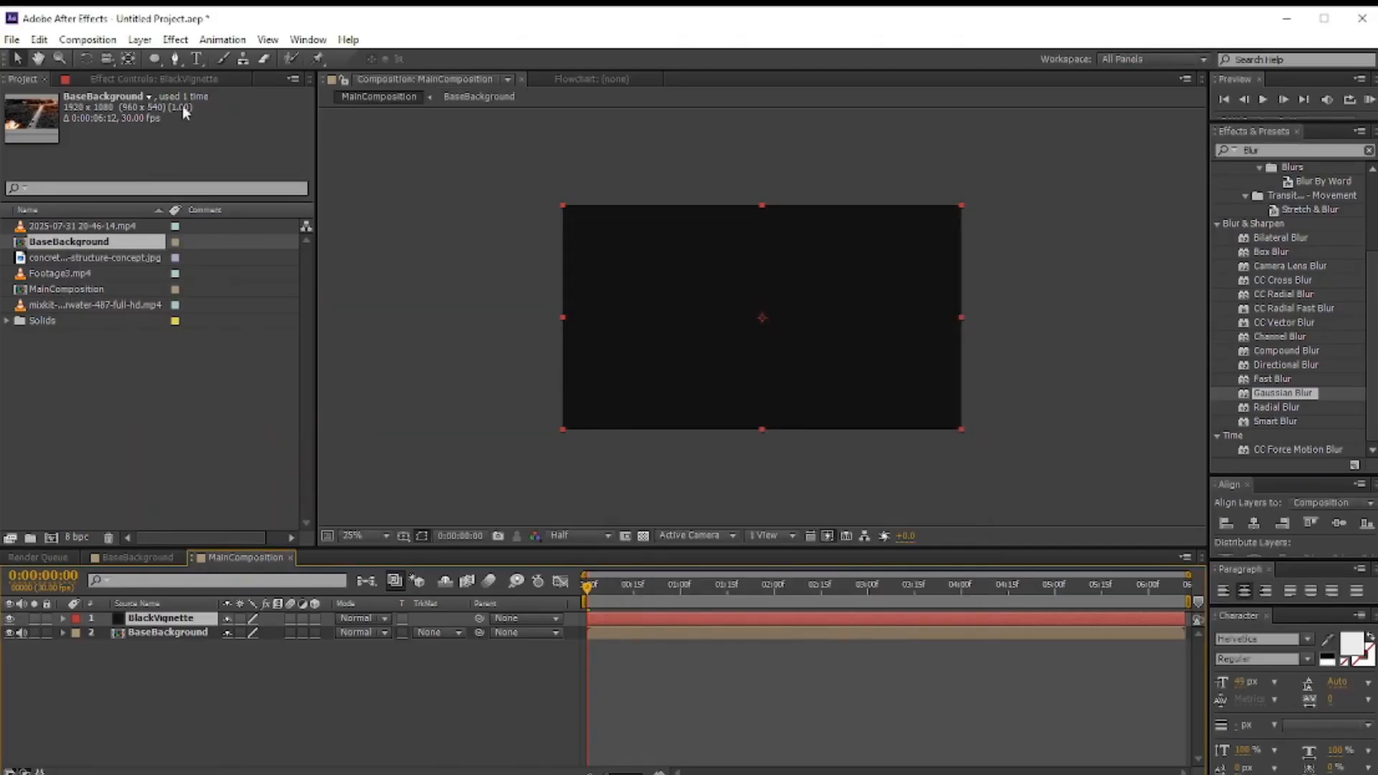
# Step: Draw an elliptical mask across the vignette solid, invert it, and set its feather to 415 pixels
pyautogui.moveTo(572, 210); pyautogui.dragTo(947, 425)
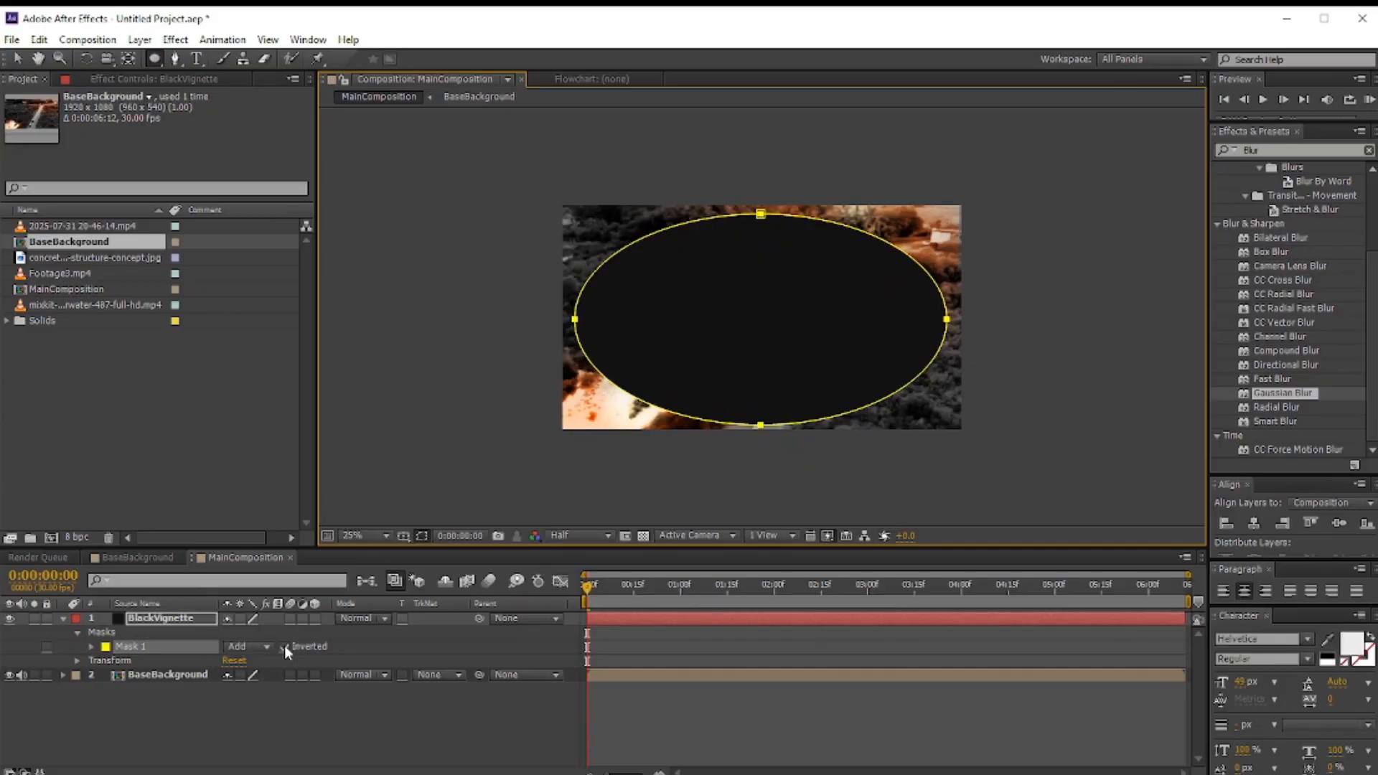
pyautogui.click(284, 647)
pyautogui.click(91, 647)
pyautogui.moveTo(241, 675); pyautogui.dragTo(528, 679)
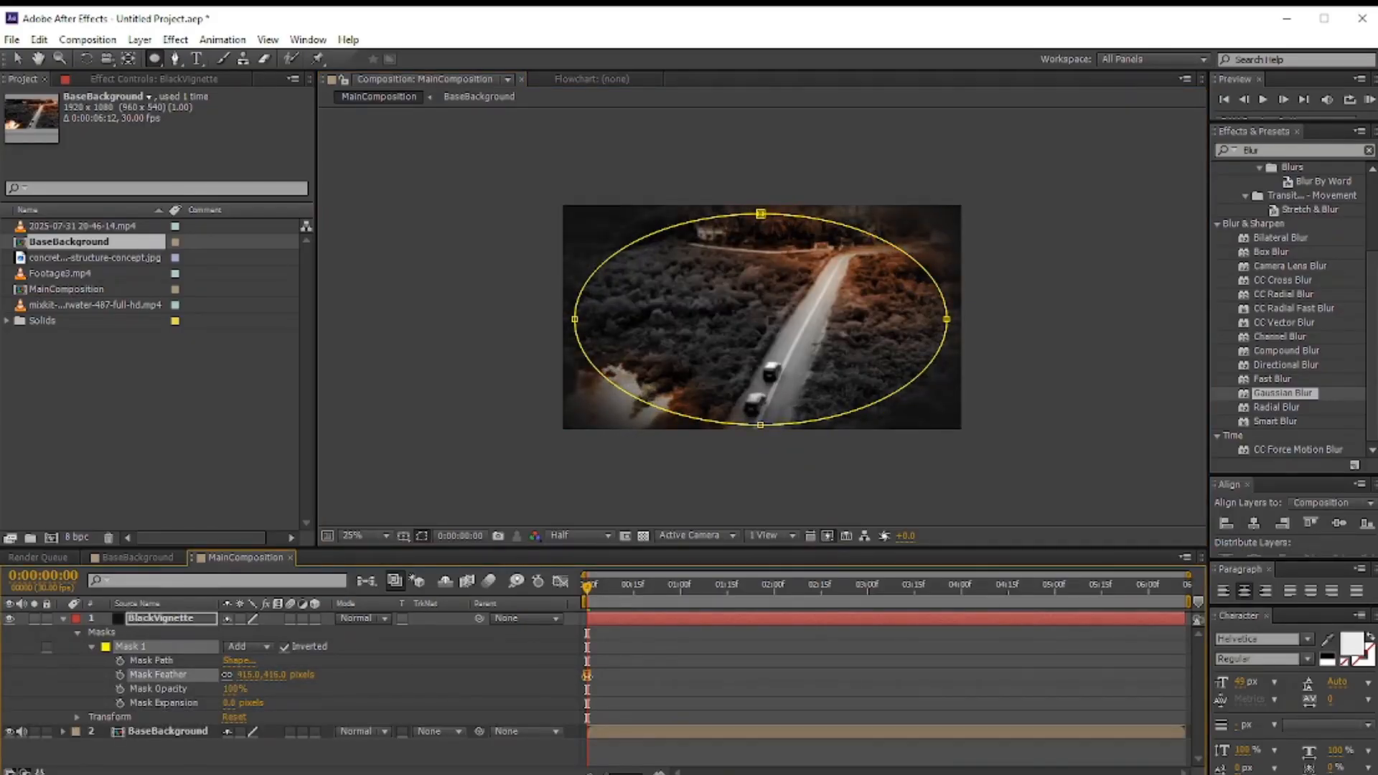
# Step: Set the BlackVignette layer's blending mode to Multiply
pyautogui.click(369, 617)
pyautogui.click(446, 217)
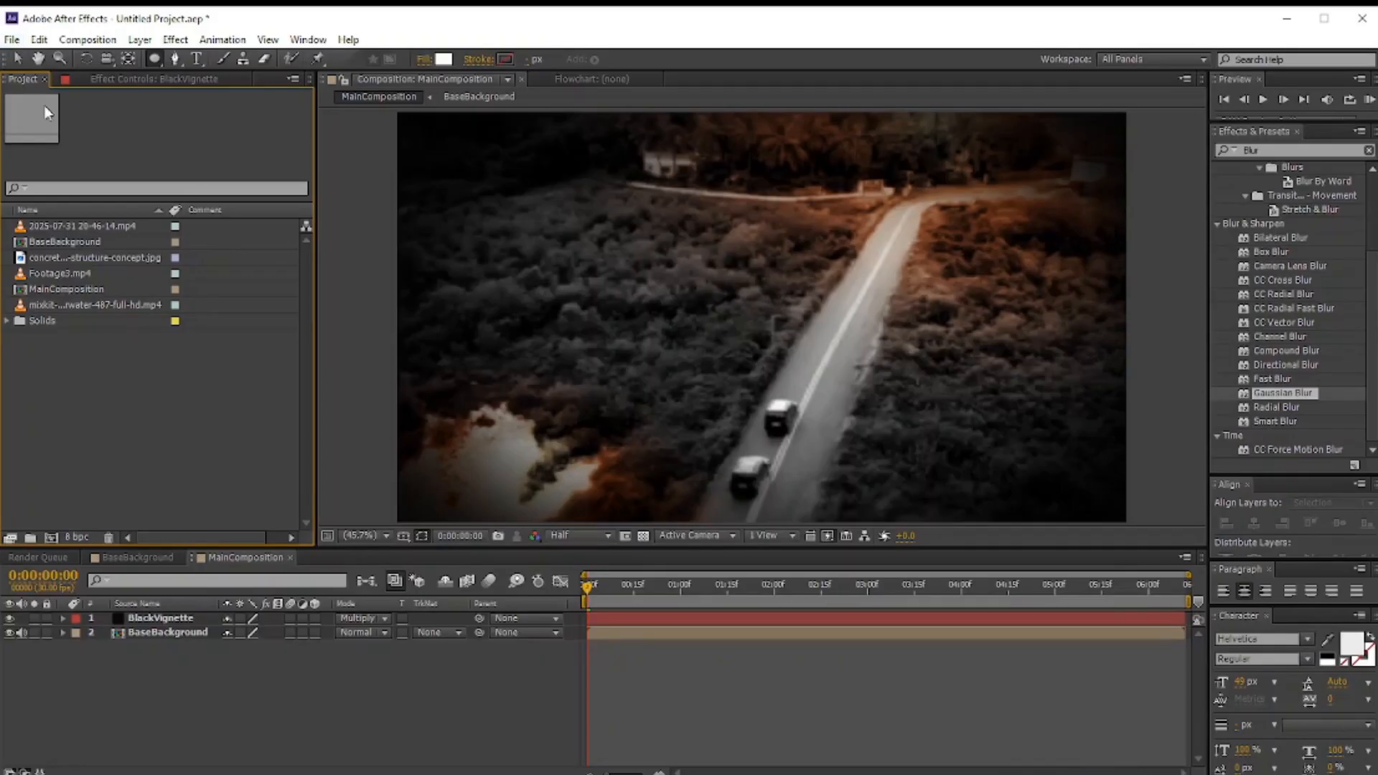
# Step: Create a new composition named InkSplatter
pyautogui.click(12, 39)
pyautogui.moveTo(38, 59)
pyautogui.click(88, 40)
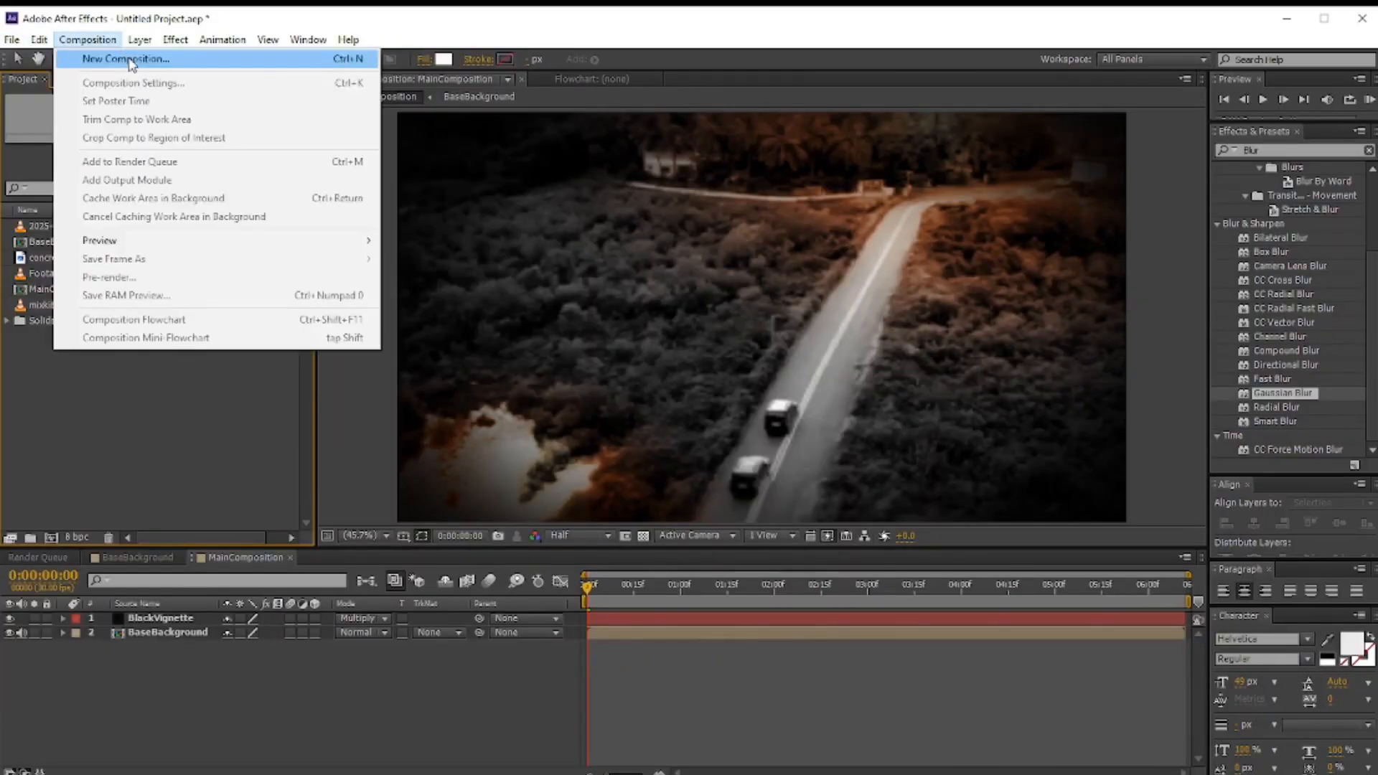
pyautogui.click(127, 59)
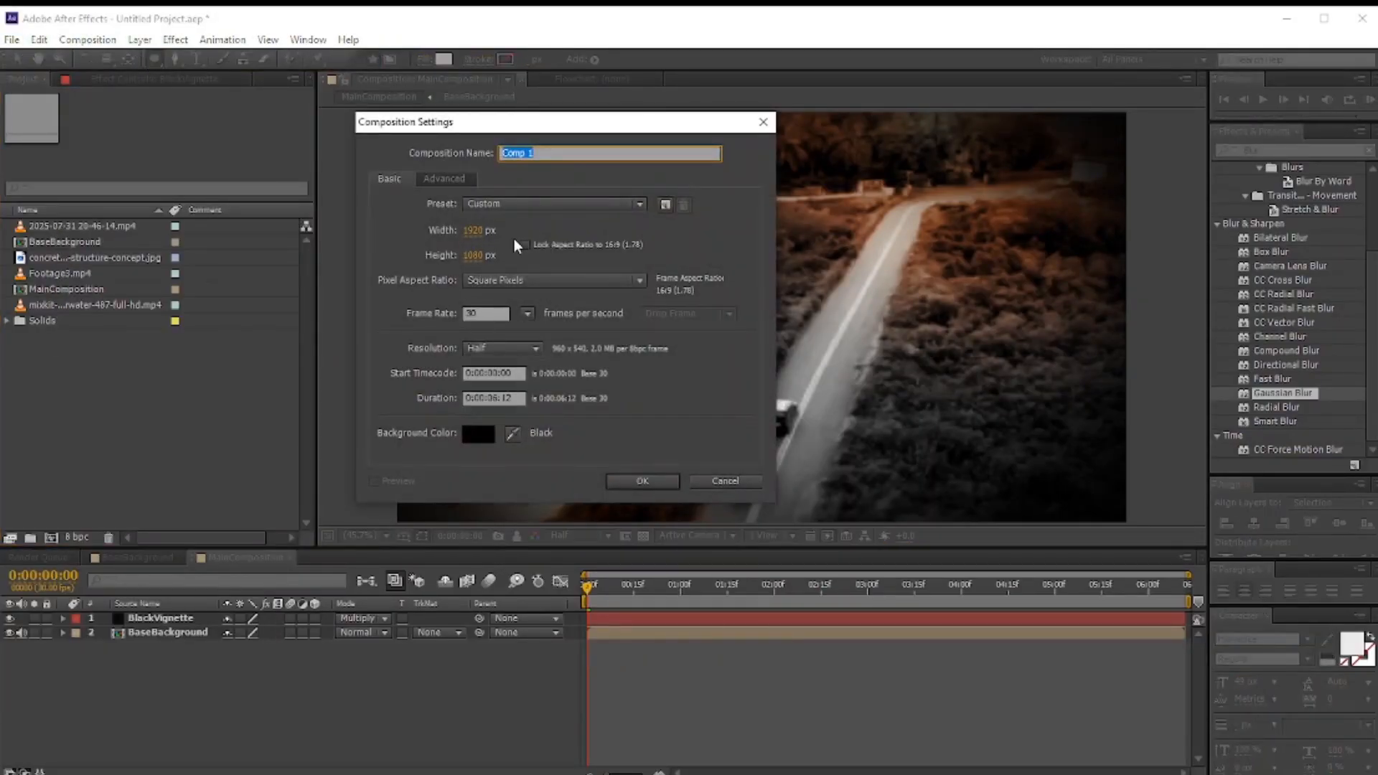
pyautogui.write('InkSplatter')
pyautogui.press('Return')
# Step: Add Footage3.mp4 to the InkSplatter composition and nudge it slightly upward
pyautogui.moveTo(62, 272); pyautogui.dragTo(272, 637)
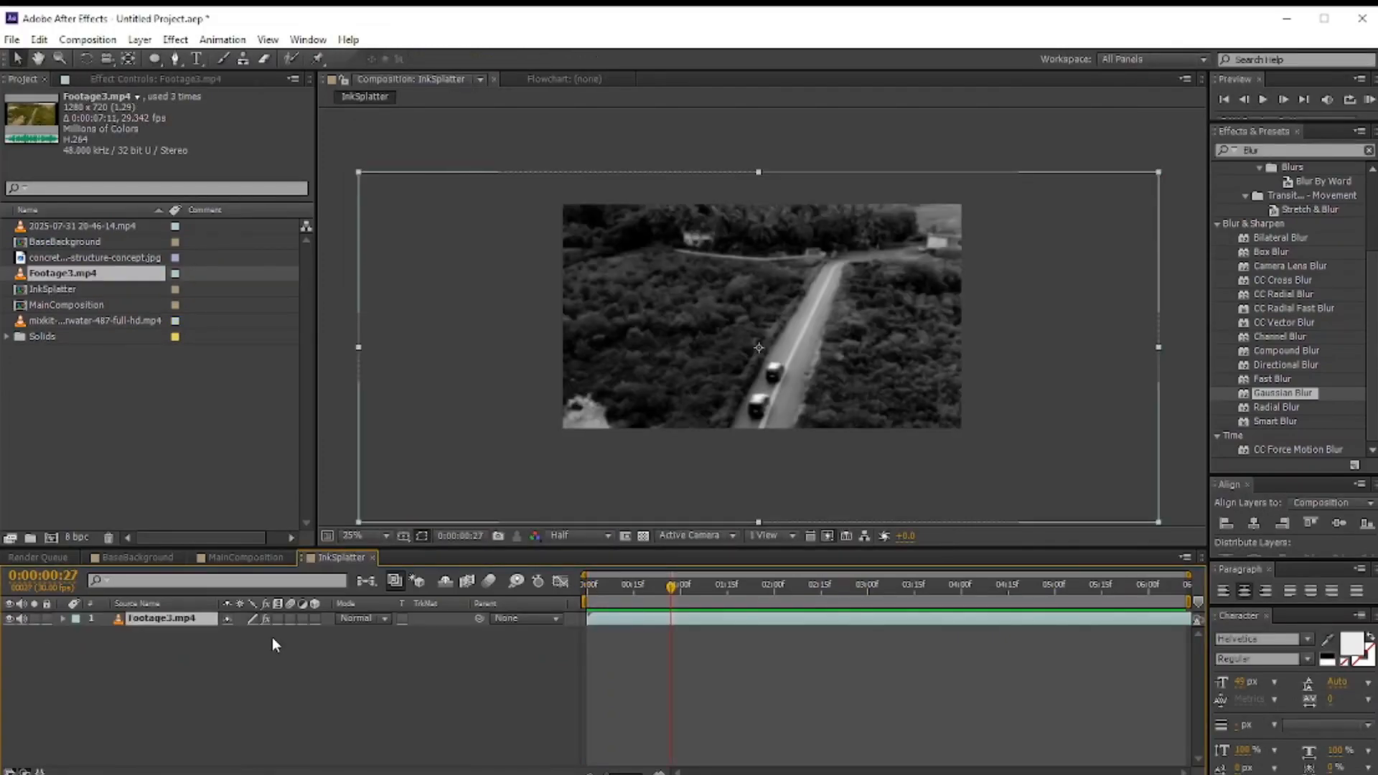
pyautogui.moveTo(876, 323); pyautogui.dragTo(871, 297)
# Step: Create a white solid layer named WhiteInk
pyautogui.click(139, 39)
pyautogui.moveTo(162, 59)
pyautogui.click(461, 79)
pyautogui.write('WhiteInk')
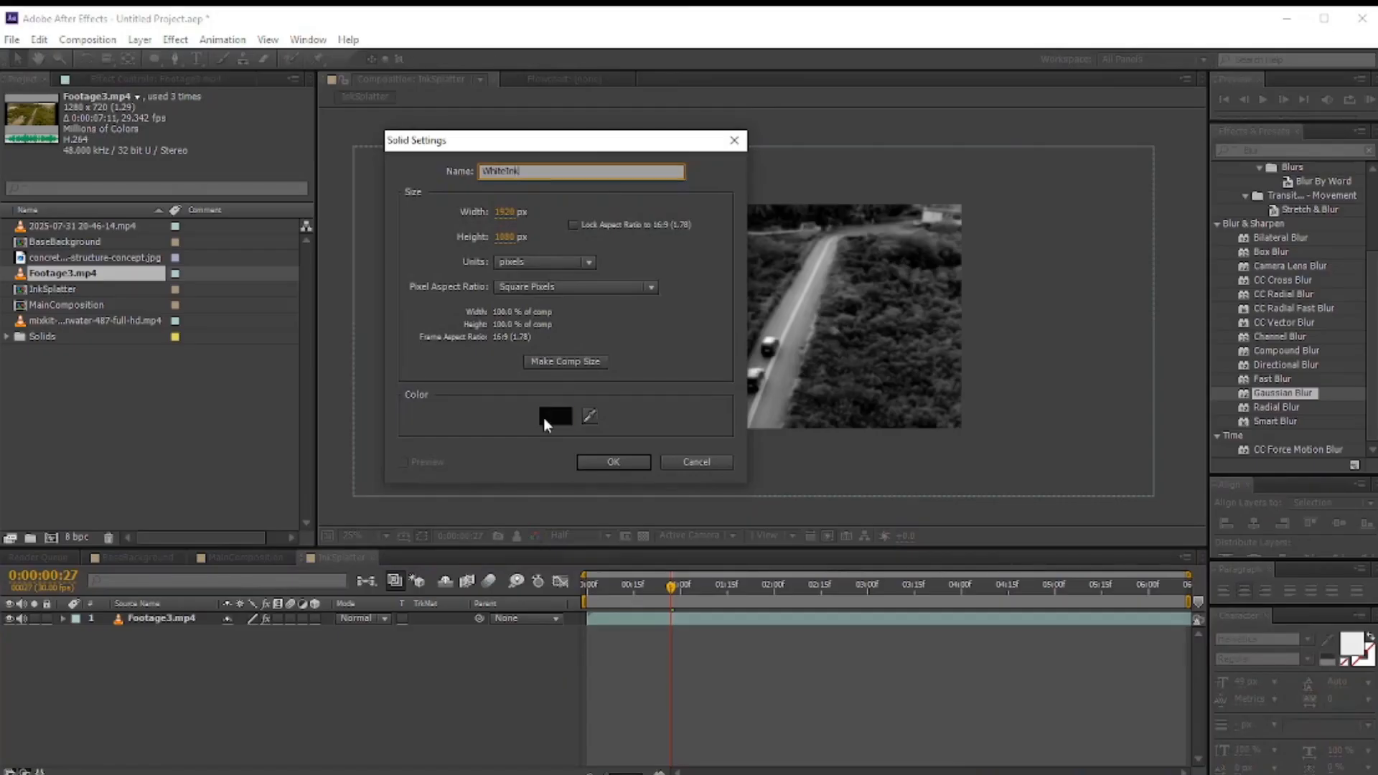
pyautogui.click(554, 416)
pyautogui.click(88, 296)
pyautogui.click(466, 288)
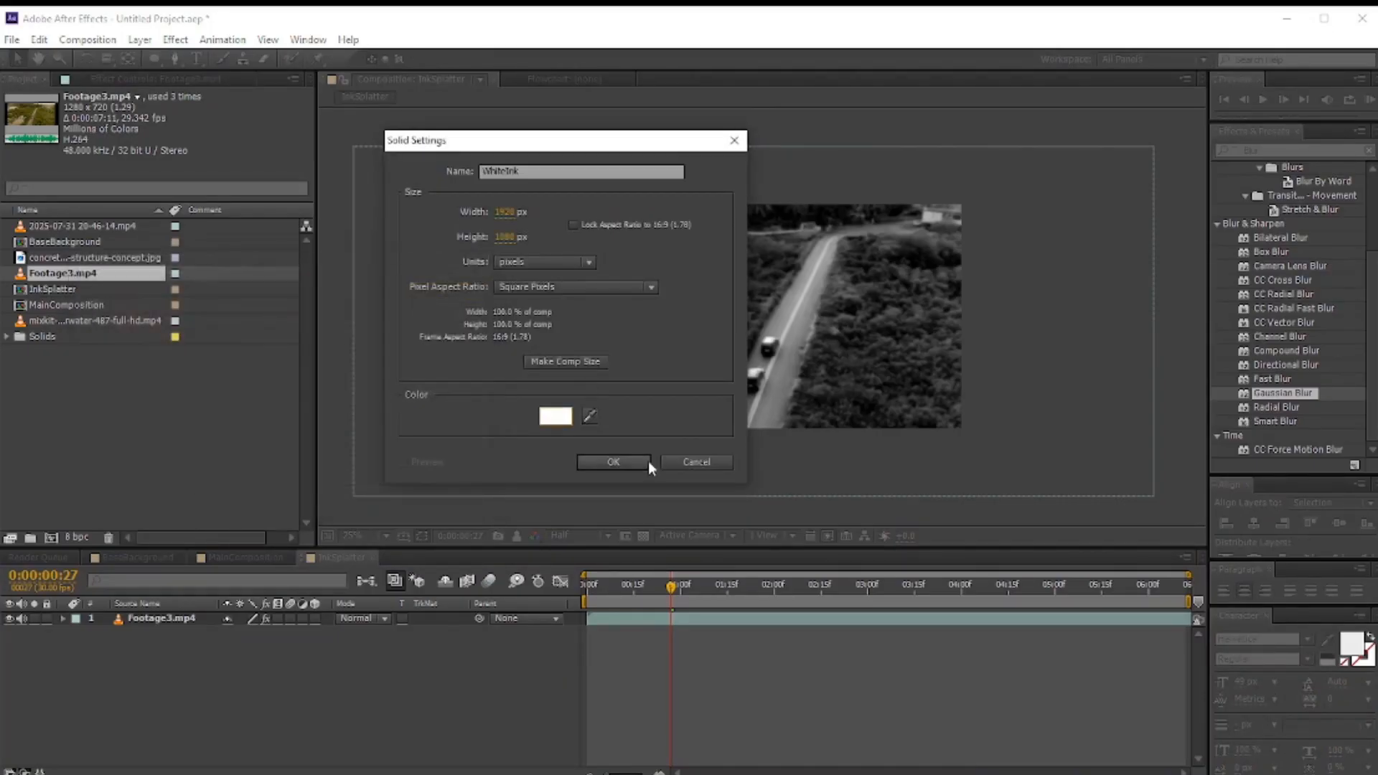
pyautogui.click(646, 461)
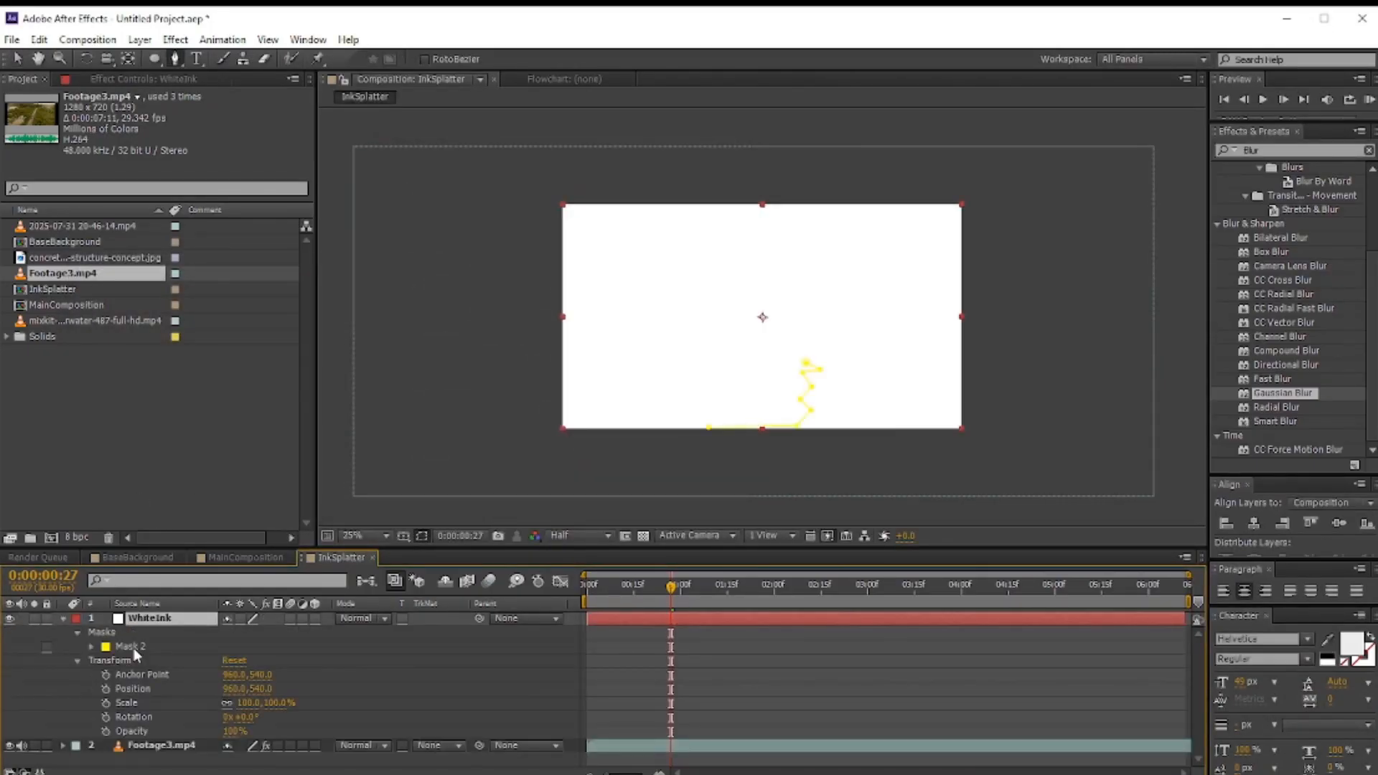
# Step: Lower the WhiteInk layer's opacity to 46%
pyautogui.click(133, 649)
pyautogui.press('Delete')
pyautogui.moveTo(234, 706); pyautogui.dragTo(190, 704)
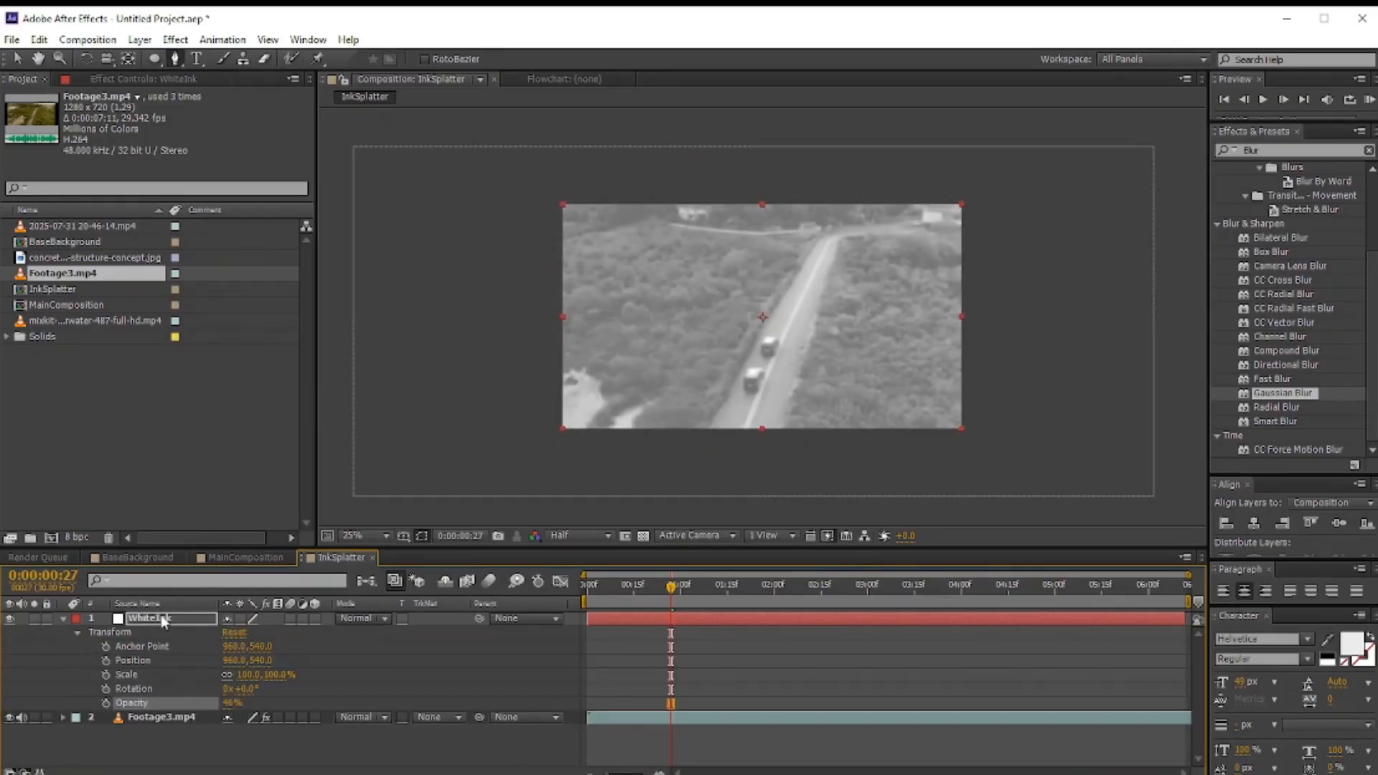
pyautogui.click(164, 622)
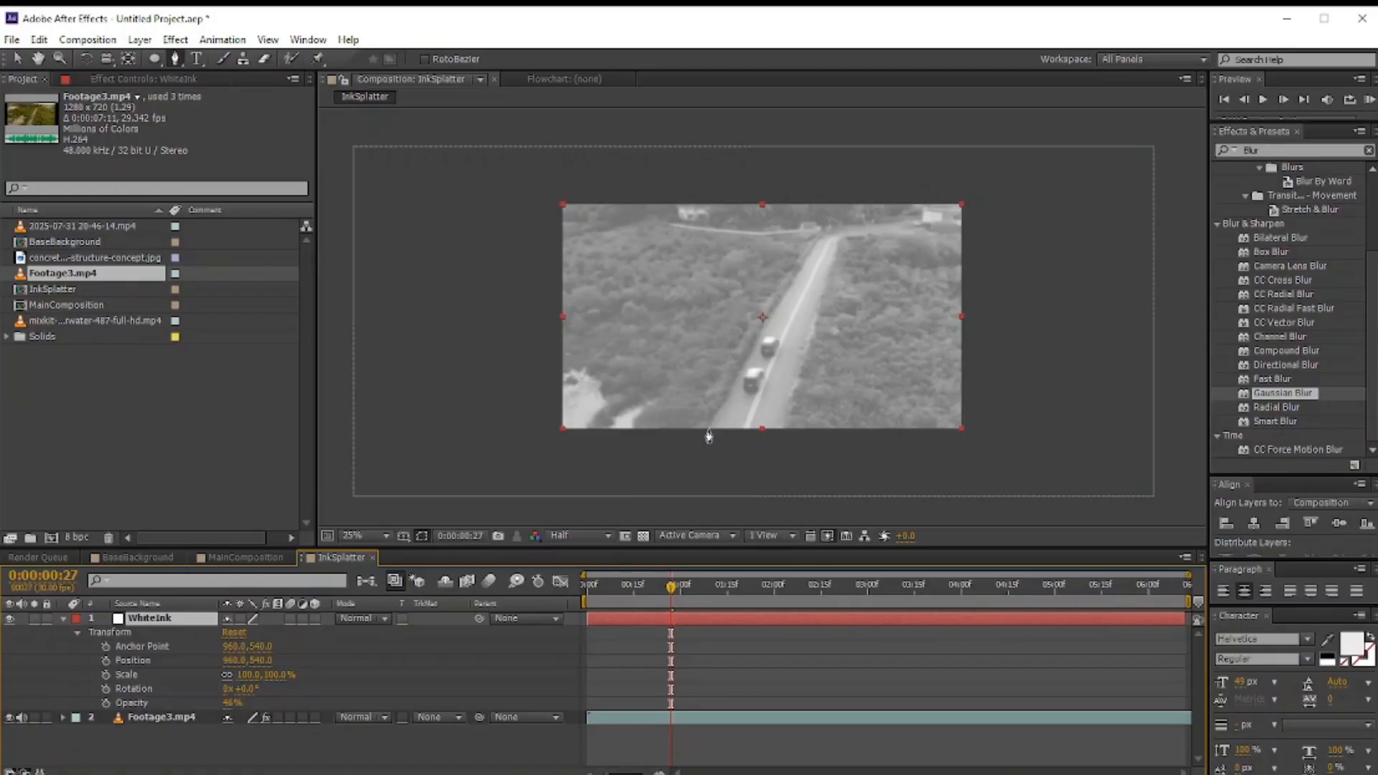
# Step: Draw a closed jagged mask with the Pen tool on WhiteInk around the road near the cars
pyautogui.click(708, 428)
pyautogui.click(696, 408)
pyautogui.click(730, 370)
pyautogui.click(703, 369)
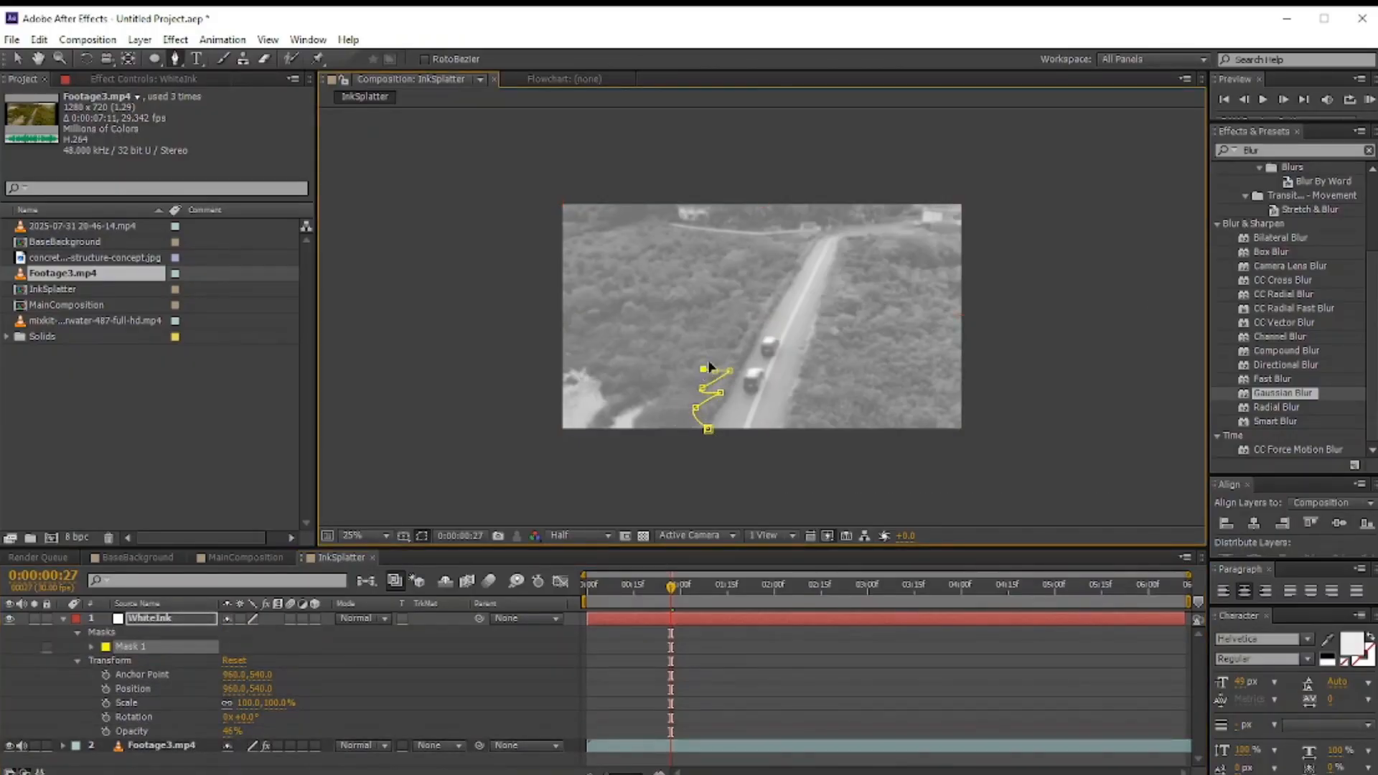
pyautogui.click(736, 355)
pyautogui.click(727, 355)
pyautogui.click(729, 342)
pyautogui.click(743, 336)
pyautogui.click(755, 331)
pyautogui.click(765, 320)
pyautogui.click(819, 328)
pyautogui.click(825, 342)
pyautogui.click(830, 355)
pyautogui.click(807, 344)
pyautogui.click(799, 364)
pyautogui.click(810, 375)
pyautogui.click(822, 376)
pyautogui.click(799, 388)
pyautogui.click(819, 397)
pyautogui.click(792, 397)
pyautogui.click(804, 413)
pyautogui.click(804, 429)
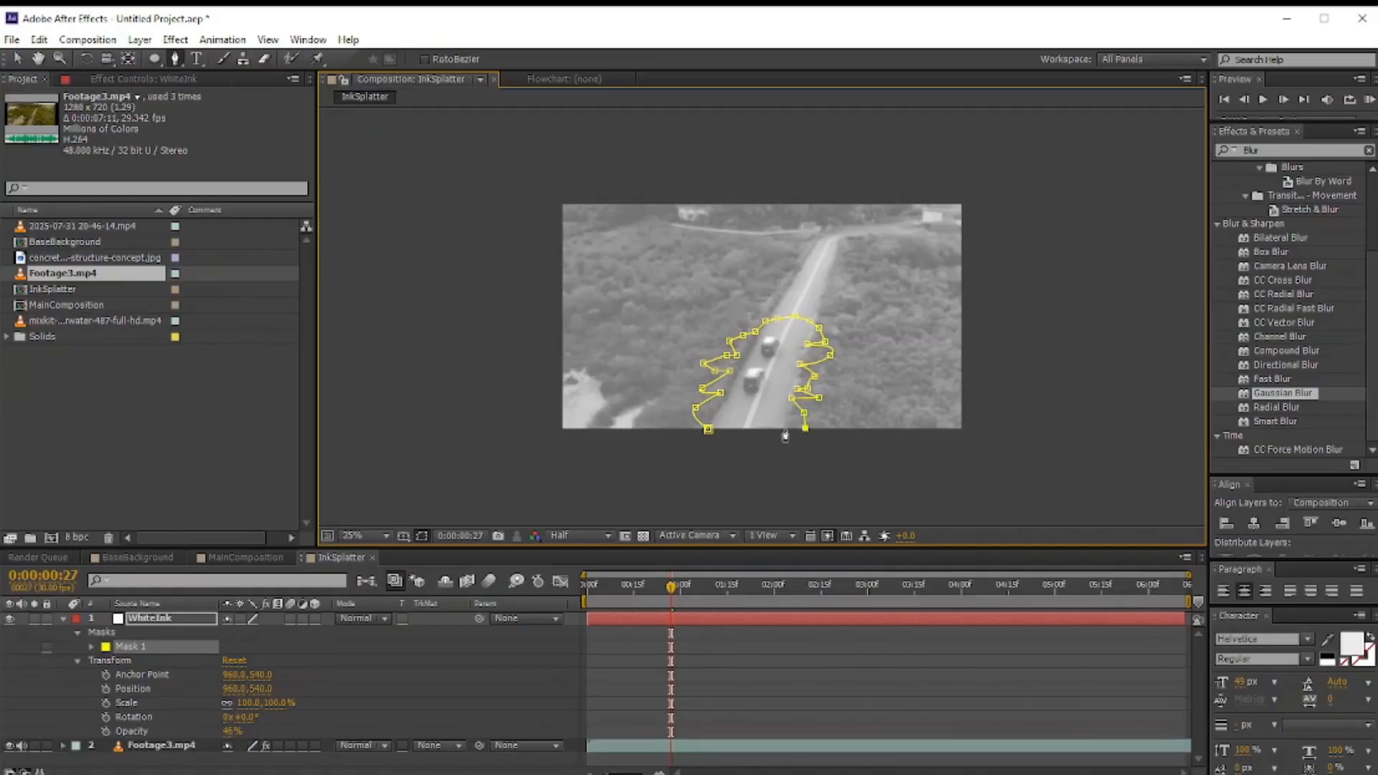
pyautogui.click(707, 431)
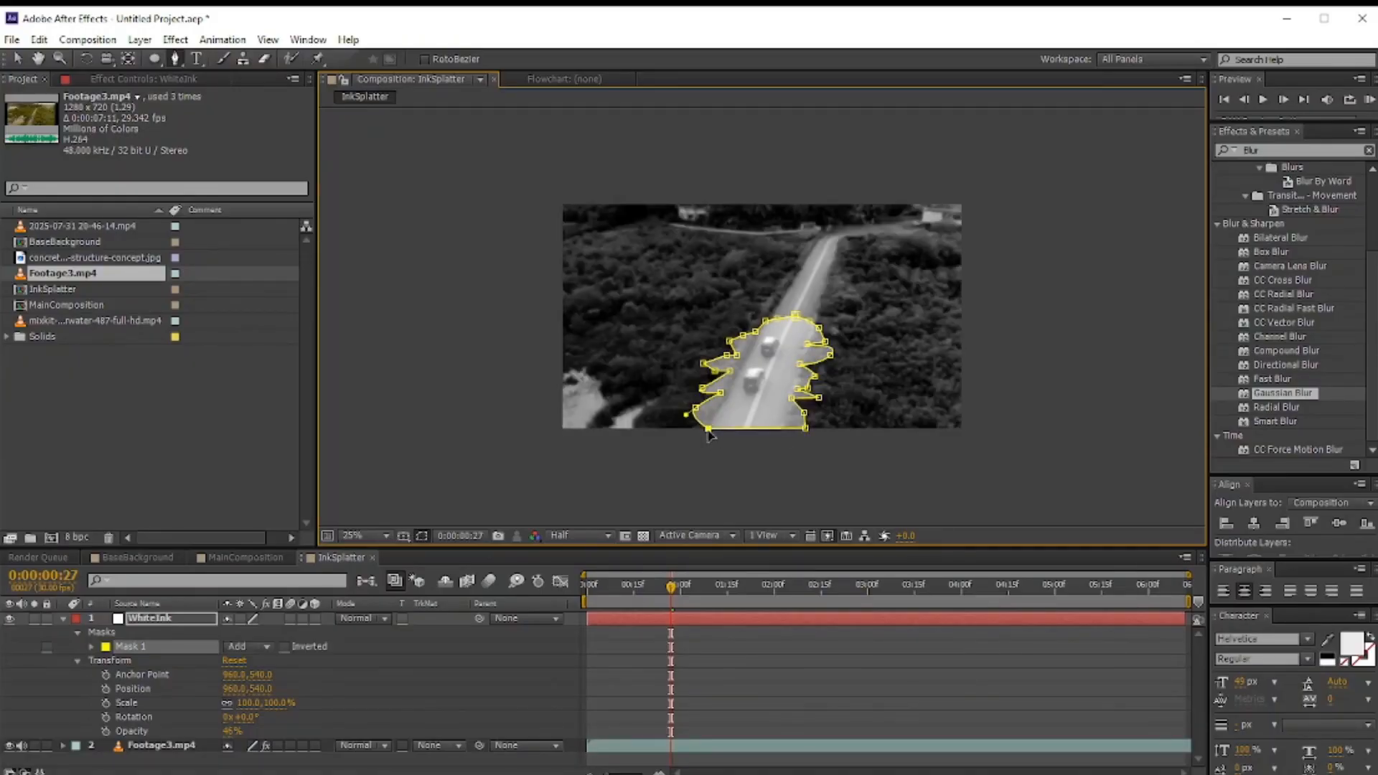
# Step: Raise the WhiteInk layer's opacity back to full and collapse the layer
pyautogui.moveTo(234, 731); pyautogui.dragTo(290, 731)
pyautogui.click(63, 619)
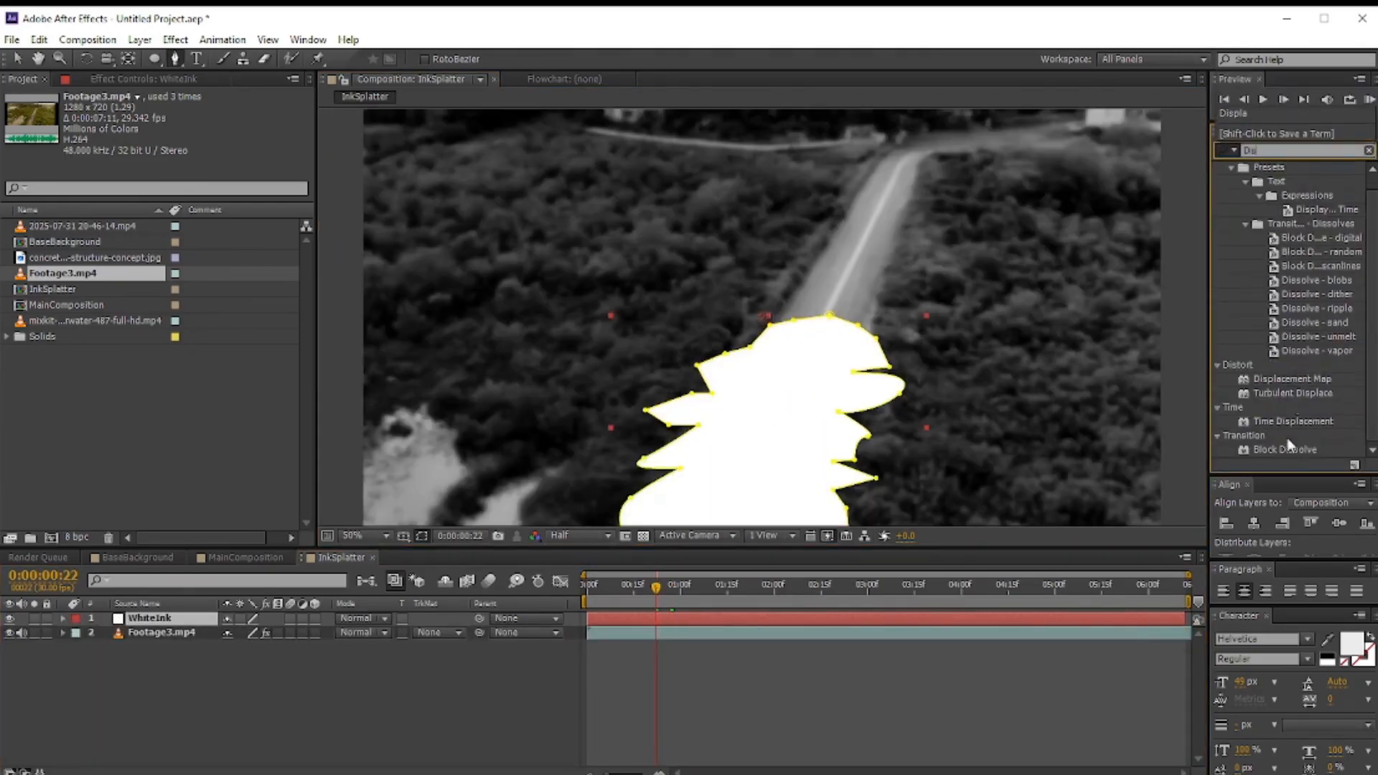
# Step: Apply Turbulent Displace to the WhiteInk layer with Amount 102, Size 57 and Complexity 8.5
pyautogui.moveTo(1292, 393); pyautogui.dragTo(203, 618)
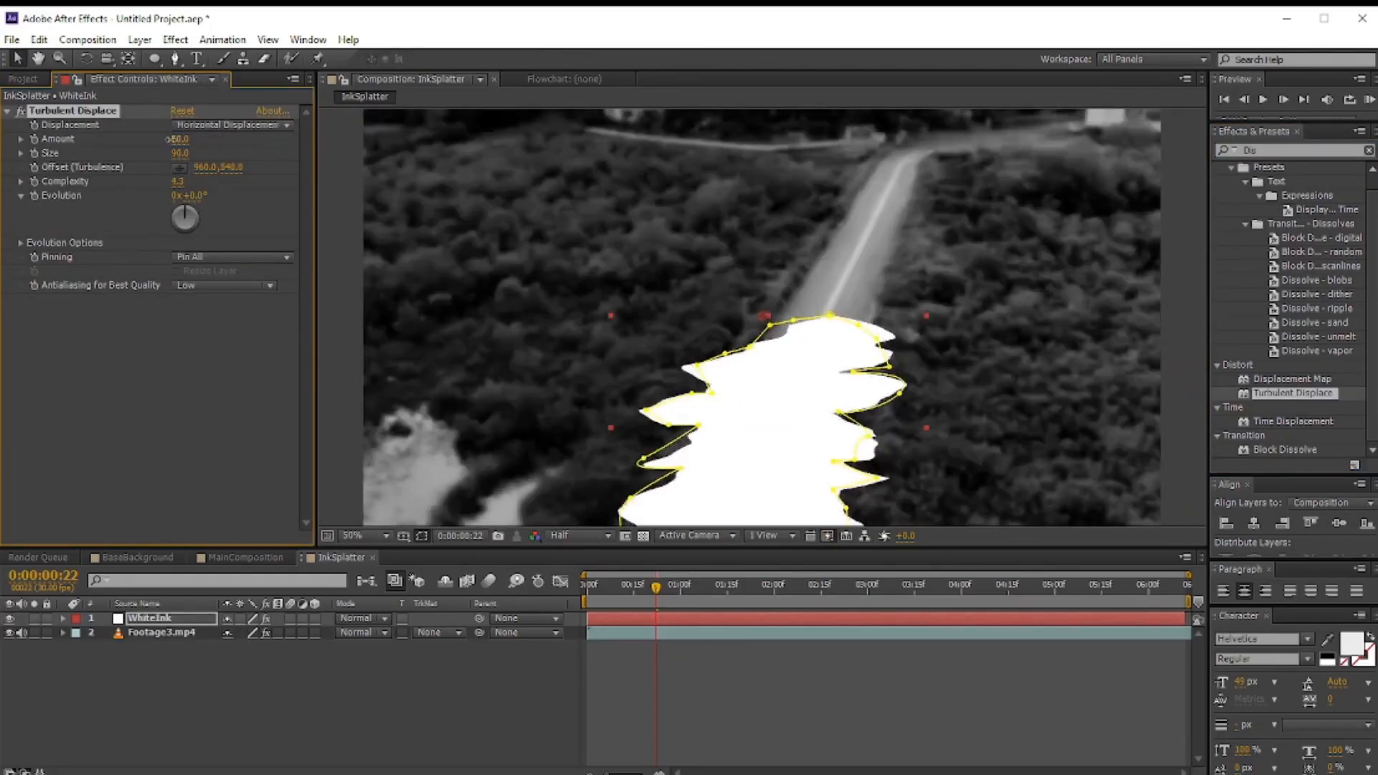
pyautogui.scroll(-2, 632, 355)
pyautogui.moveTo(177, 182); pyautogui.dragTo(147, 154)
pyautogui.click(528, 682)
pyautogui.scroll(2, 533, 376)
pyautogui.scroll(-2, 742, 328)
pyautogui.scroll(2, 741, 327)
pyautogui.moveTo(652, 603); pyautogui.dragTo(572, 670)
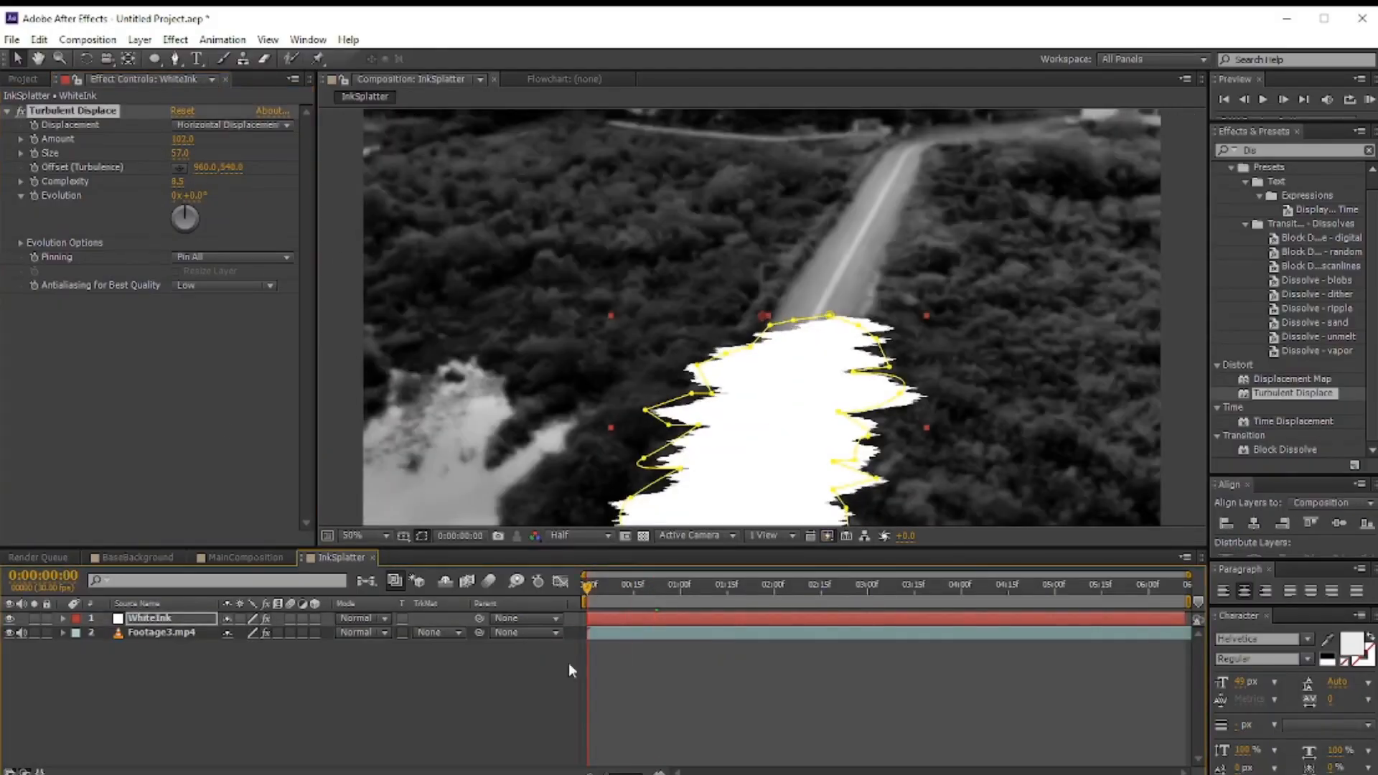
# Step: Enable keyframing for the Turbulent Displace Amount and the WhiteInk mask's Mask Expansion
pyautogui.click(34, 139)
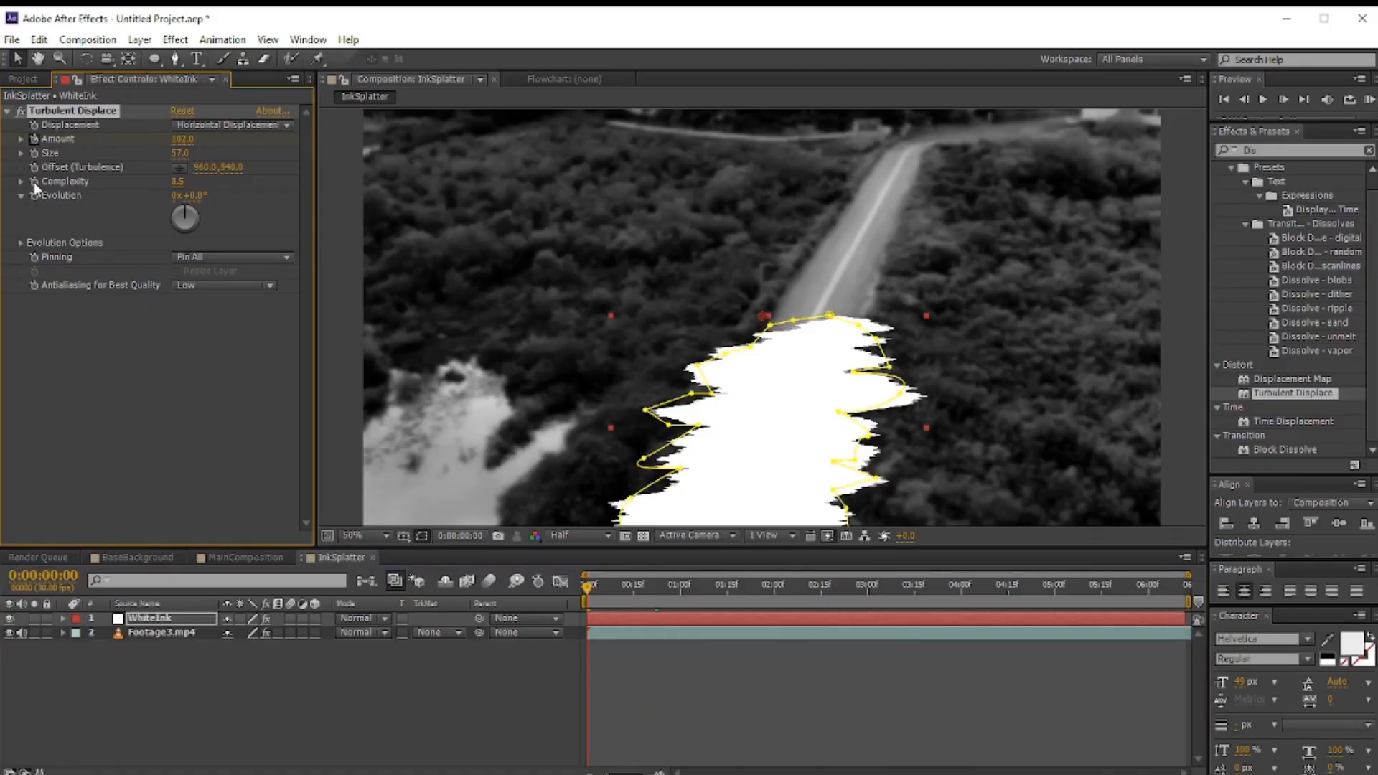
pyautogui.click(62, 633)
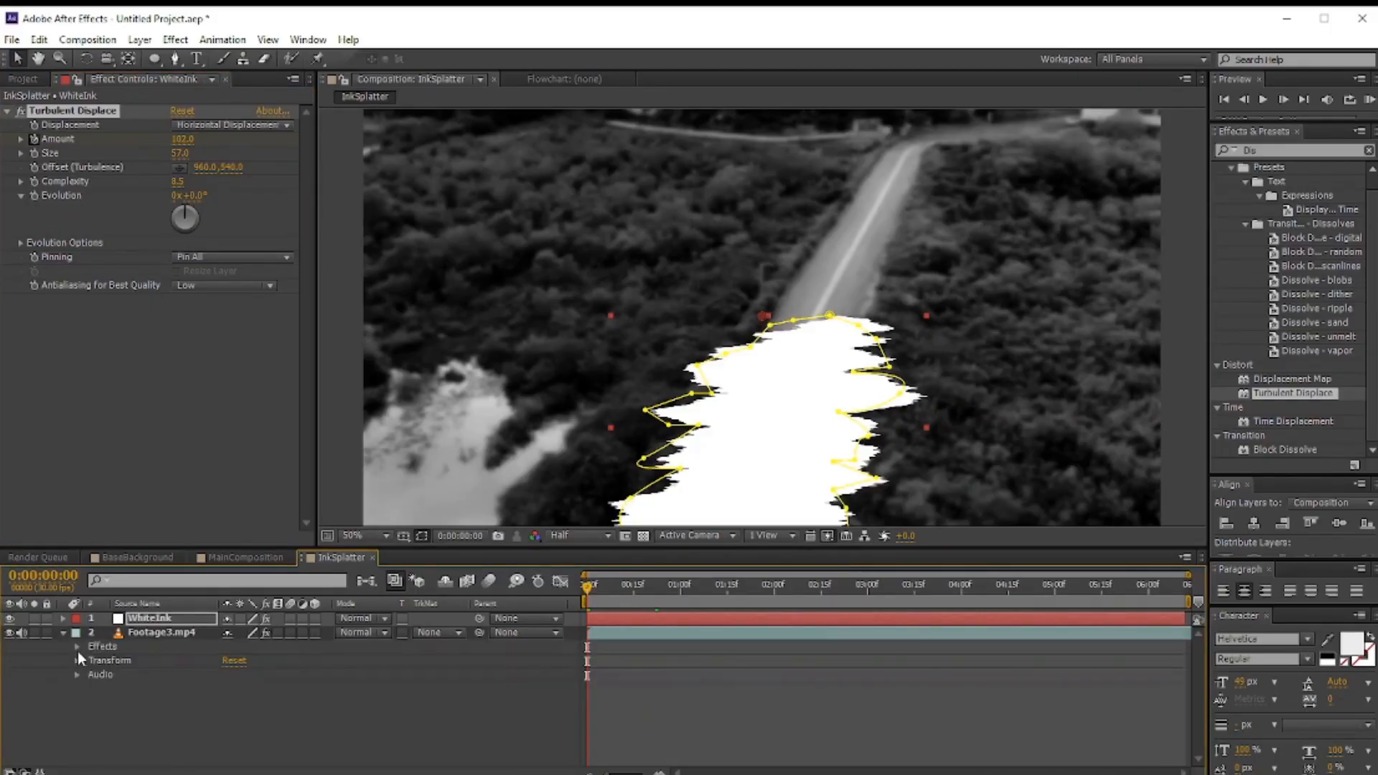
pyautogui.click(62, 618)
pyautogui.click(91, 646)
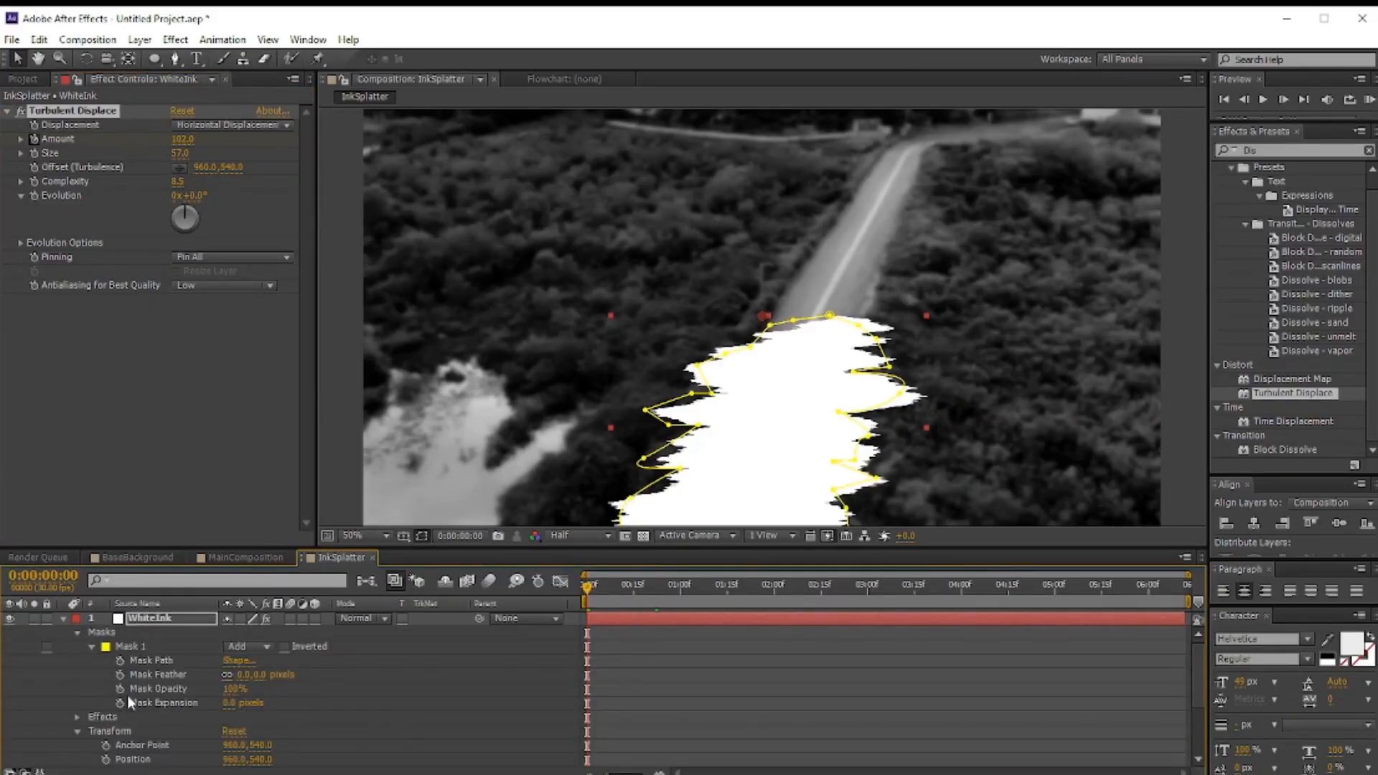
pyautogui.click(120, 704)
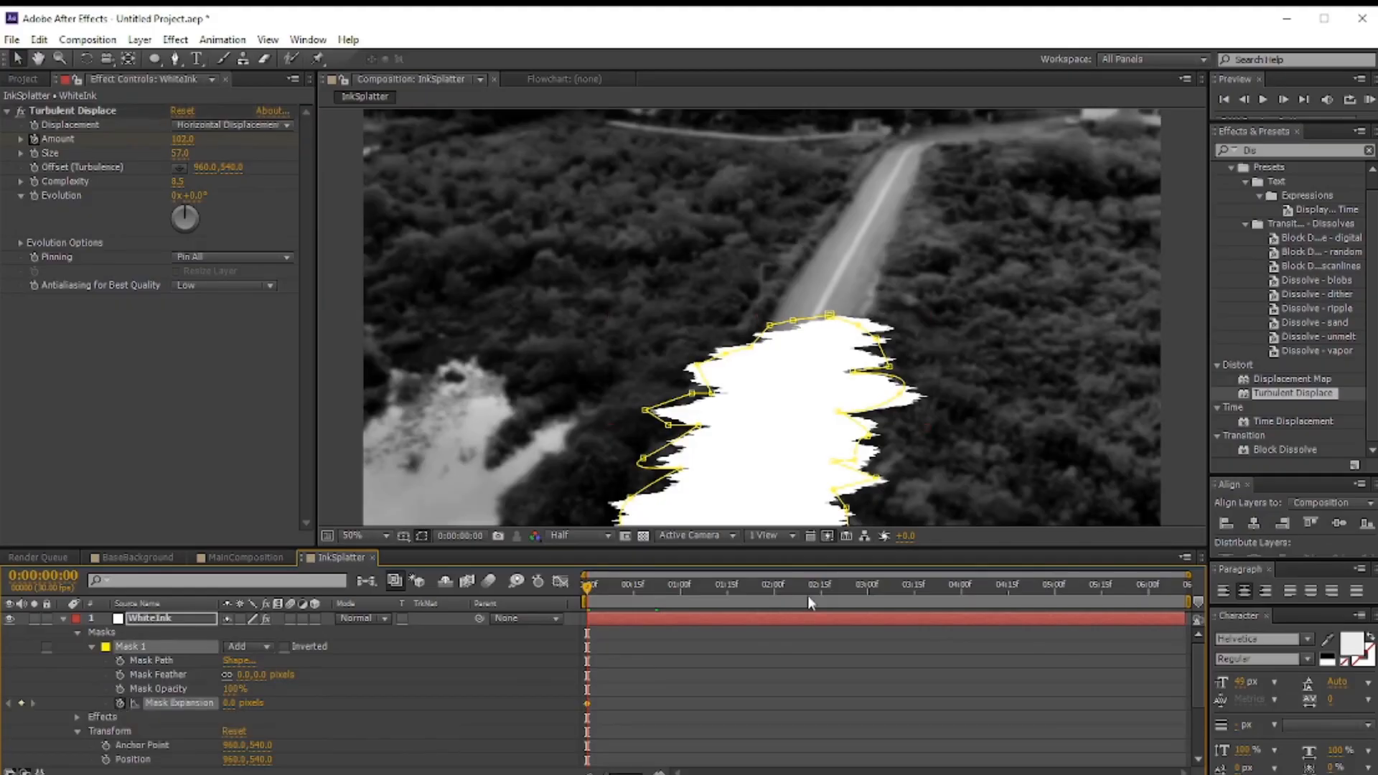
# Step: Animate the mask expansion from -58 pixels at the start through 0 at 1:15 to 64 pixels at 2:00
pyautogui.click(773, 588)
pyautogui.click(722, 589)
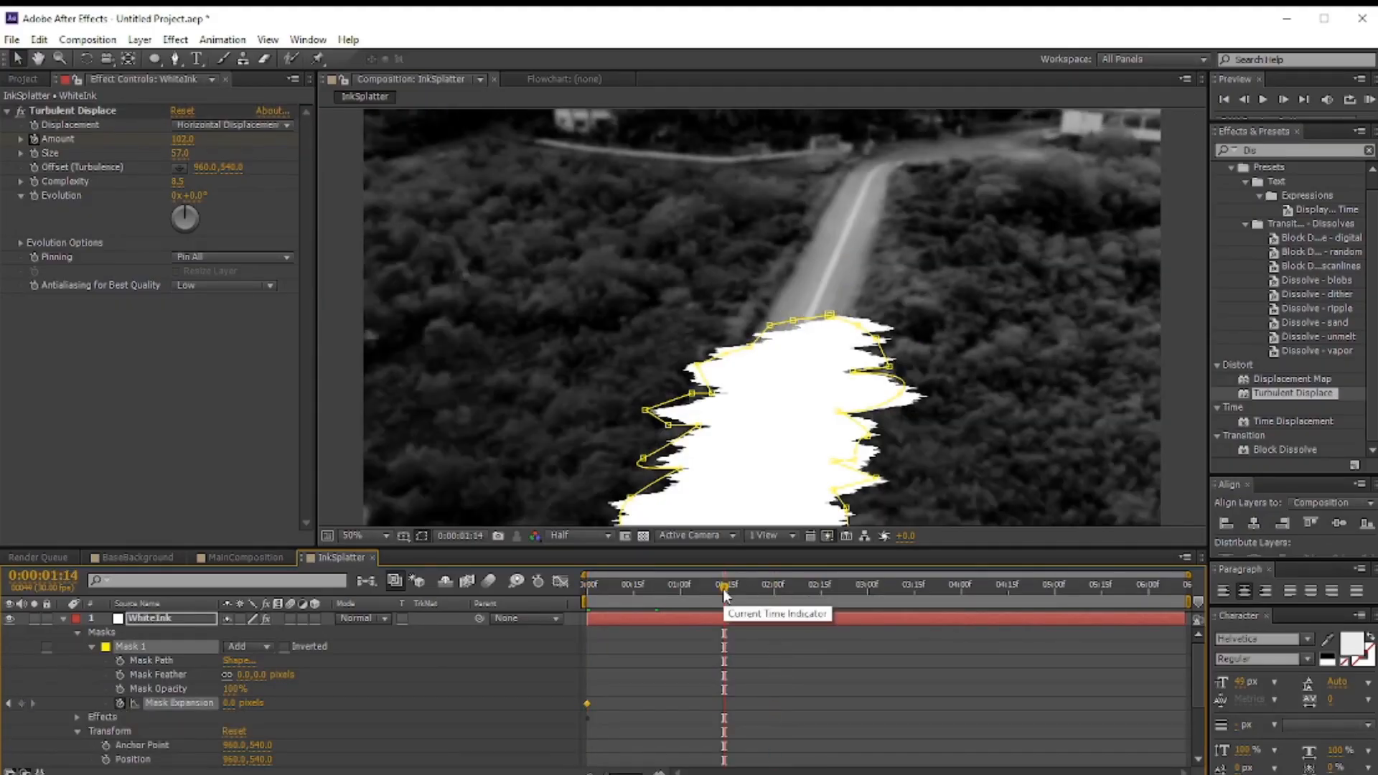
pyautogui.click(575, 588)
pyautogui.moveTo(228, 704)
pyautogui.mouseDown()
pyautogui.moveTo(98, 709)
pyautogui.moveTo(293, 697)
pyautogui.moveTo(276, 699)
pyautogui.mouseUp()
pyautogui.click(773, 589)
pyautogui.click(821, 587)
pyautogui.moveTo(761, 731); pyautogui.dragTo(830, 697)
pyautogui.moveTo(821, 705); pyautogui.dragTo(776, 700)
pyautogui.moveTo(775, 589); pyautogui.dragTo(587, 587)
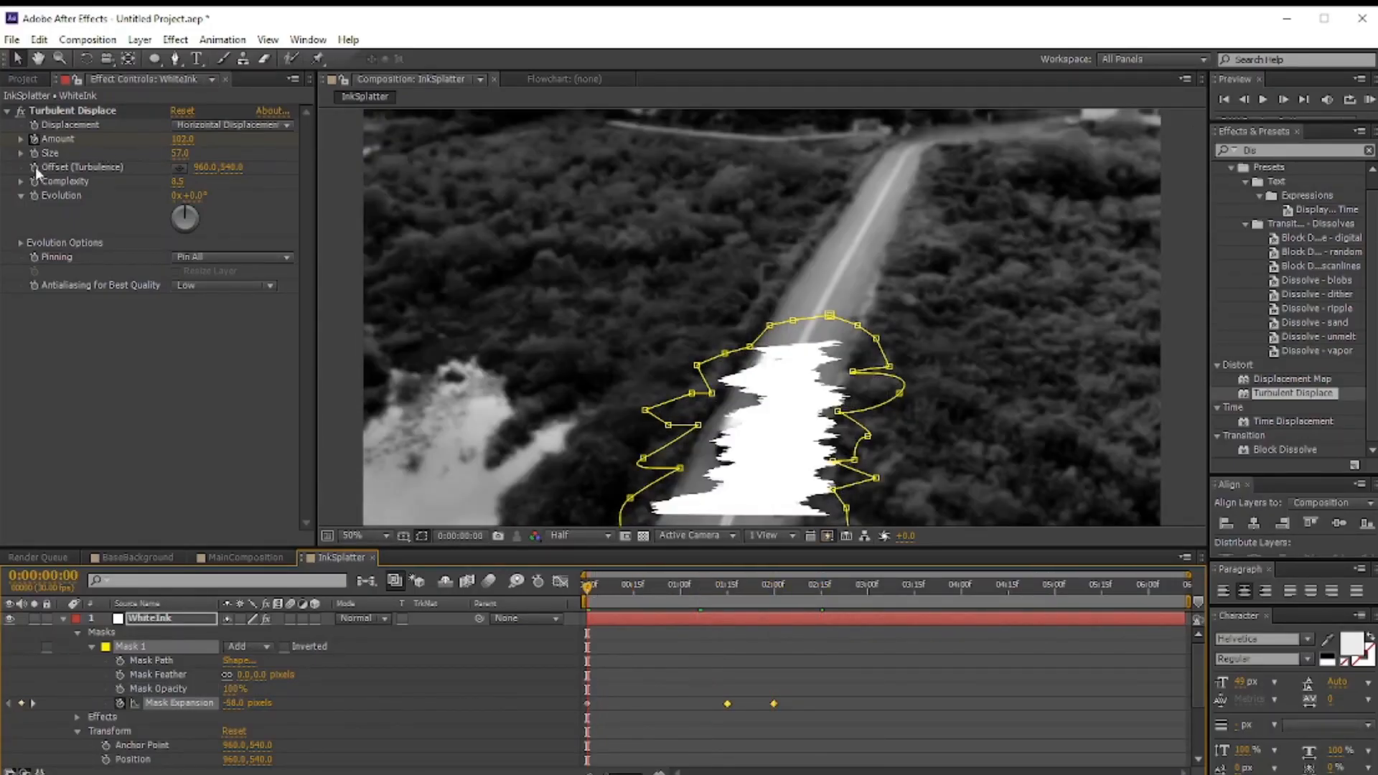
# Step: Set the Turbulent Displace Amount to -62 at the start and adjust Complexity at 1:15
pyautogui.moveTo(182, 138); pyautogui.dragTo(87, 140)
pyautogui.click(726, 590)
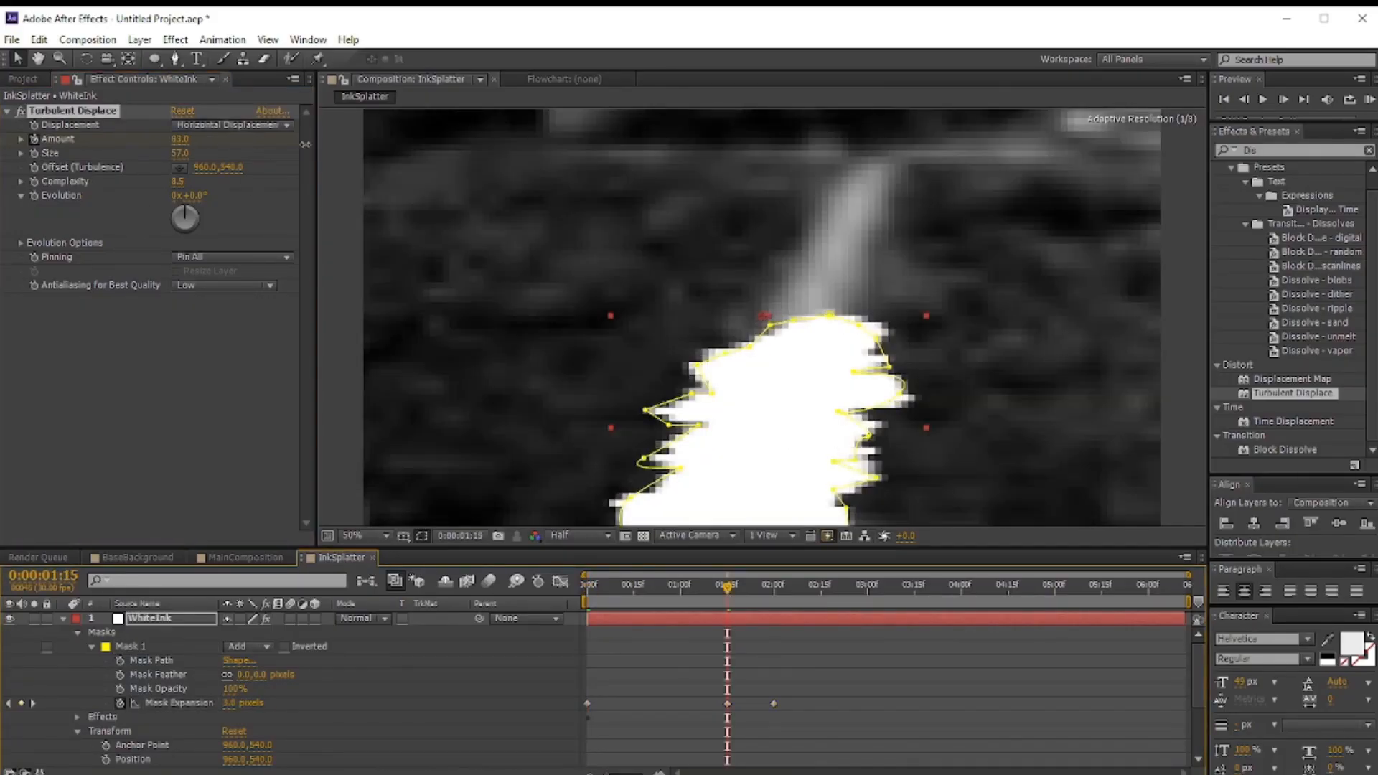
pyautogui.click(596, 580)
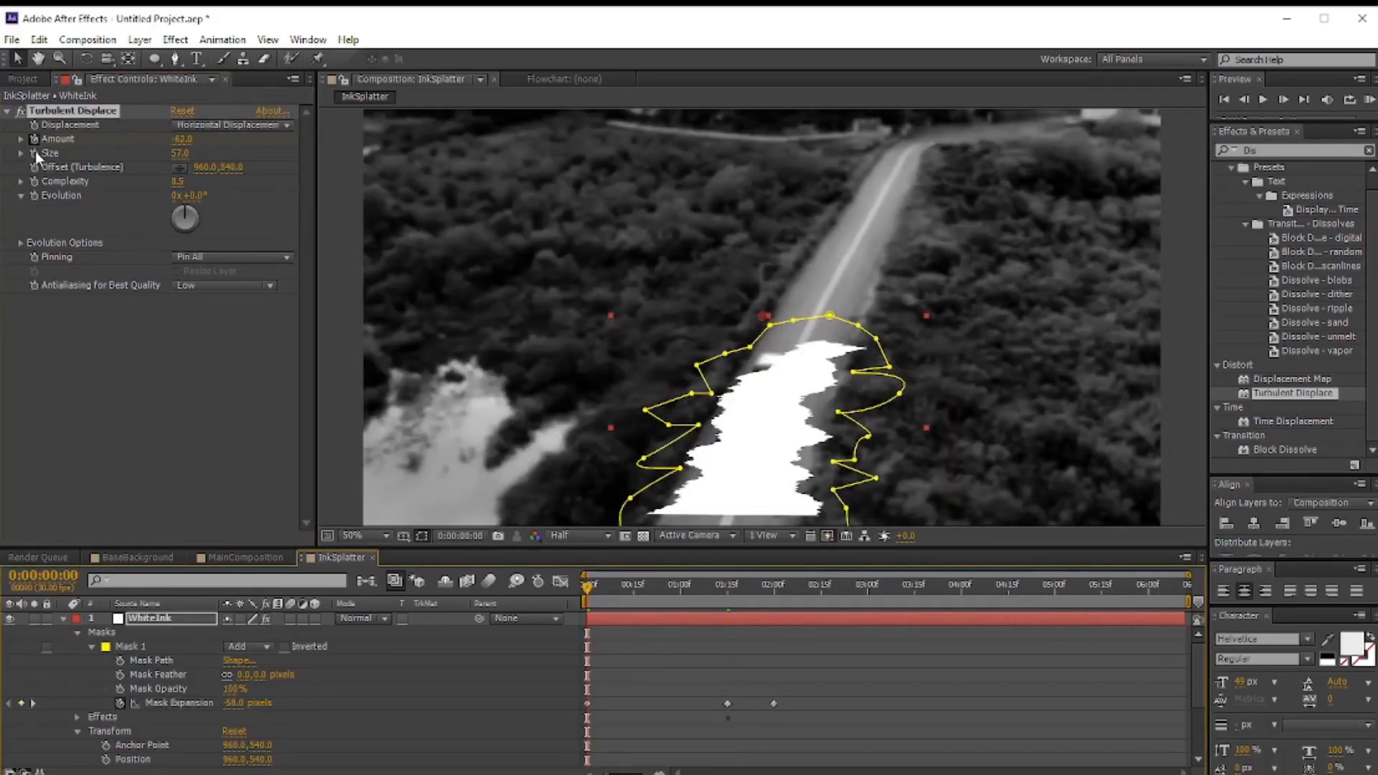
pyautogui.click(727, 589)
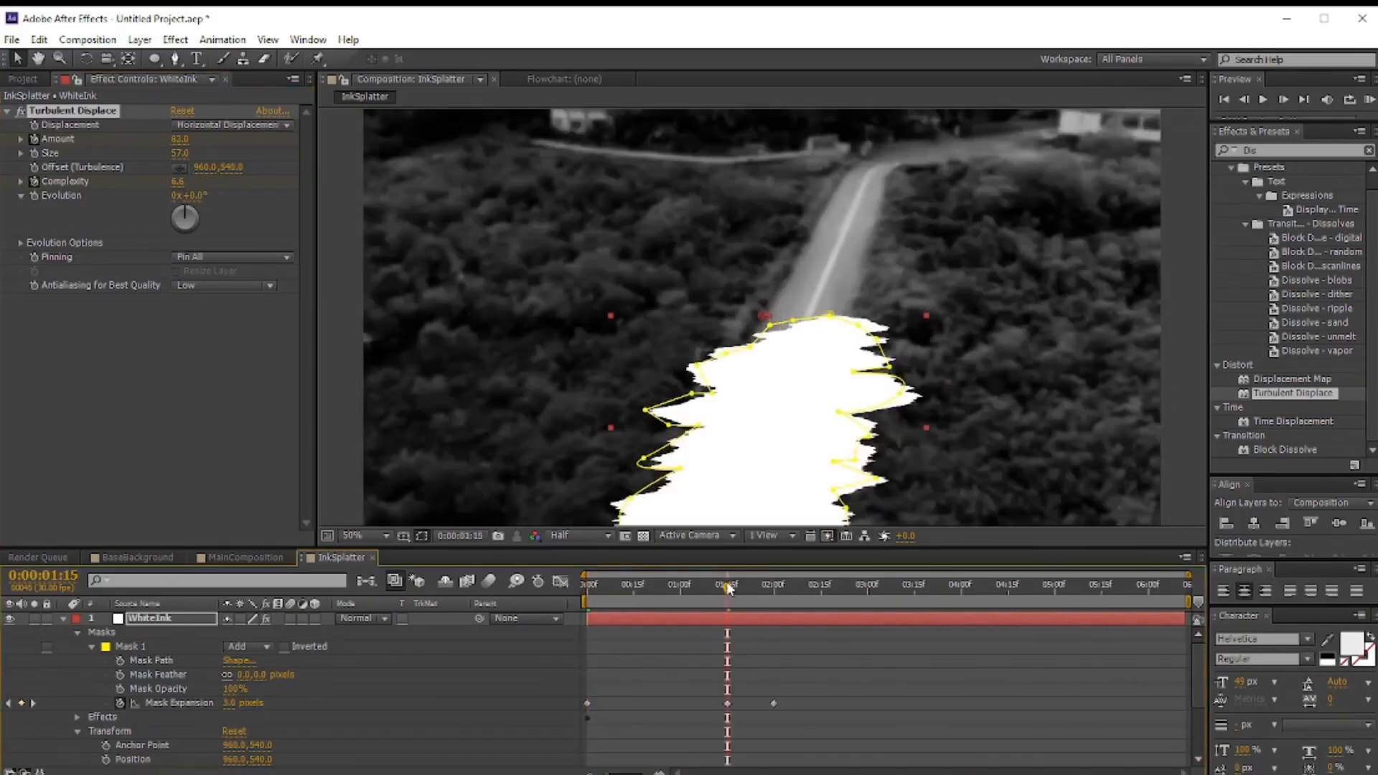
pyautogui.moveTo(203, 181); pyautogui.dragTo(204, 184)
pyautogui.click(773, 590)
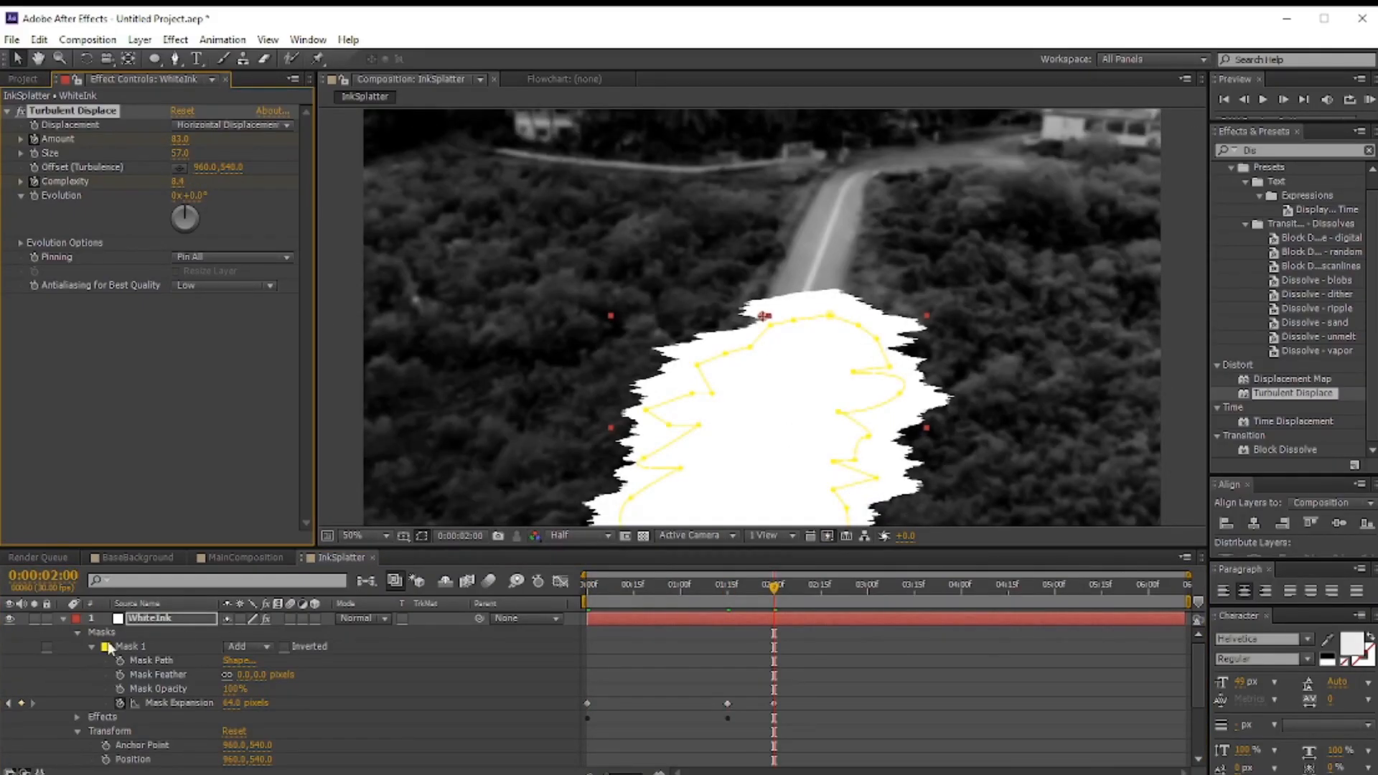
# Step: Switch briefly to MainComposition and return to the InkSplatter composition
pyautogui.click(63, 619)
pyautogui.click(230, 557)
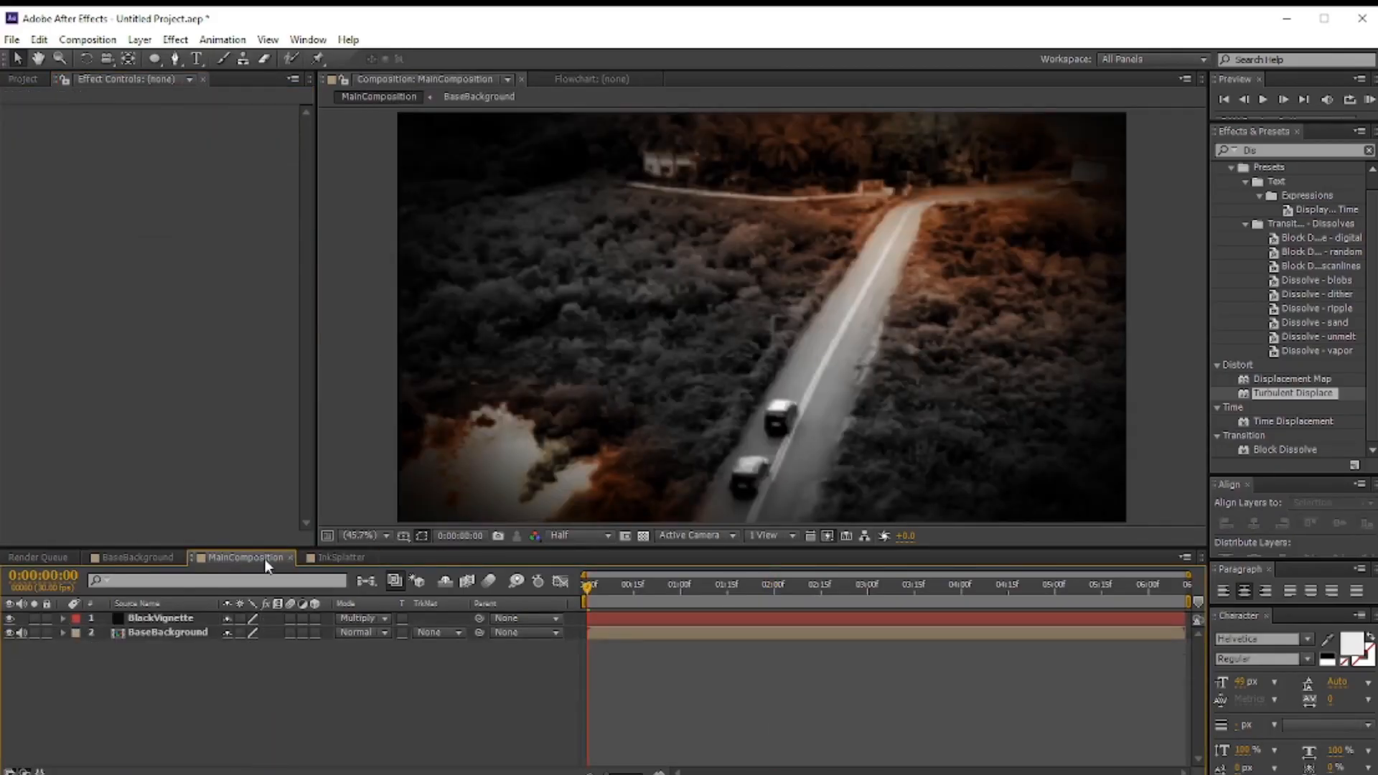
pyautogui.click(340, 557)
# Step: Set Footage3's track matte to Luma Matte using the WhiteInk layer
pyautogui.click(451, 633)
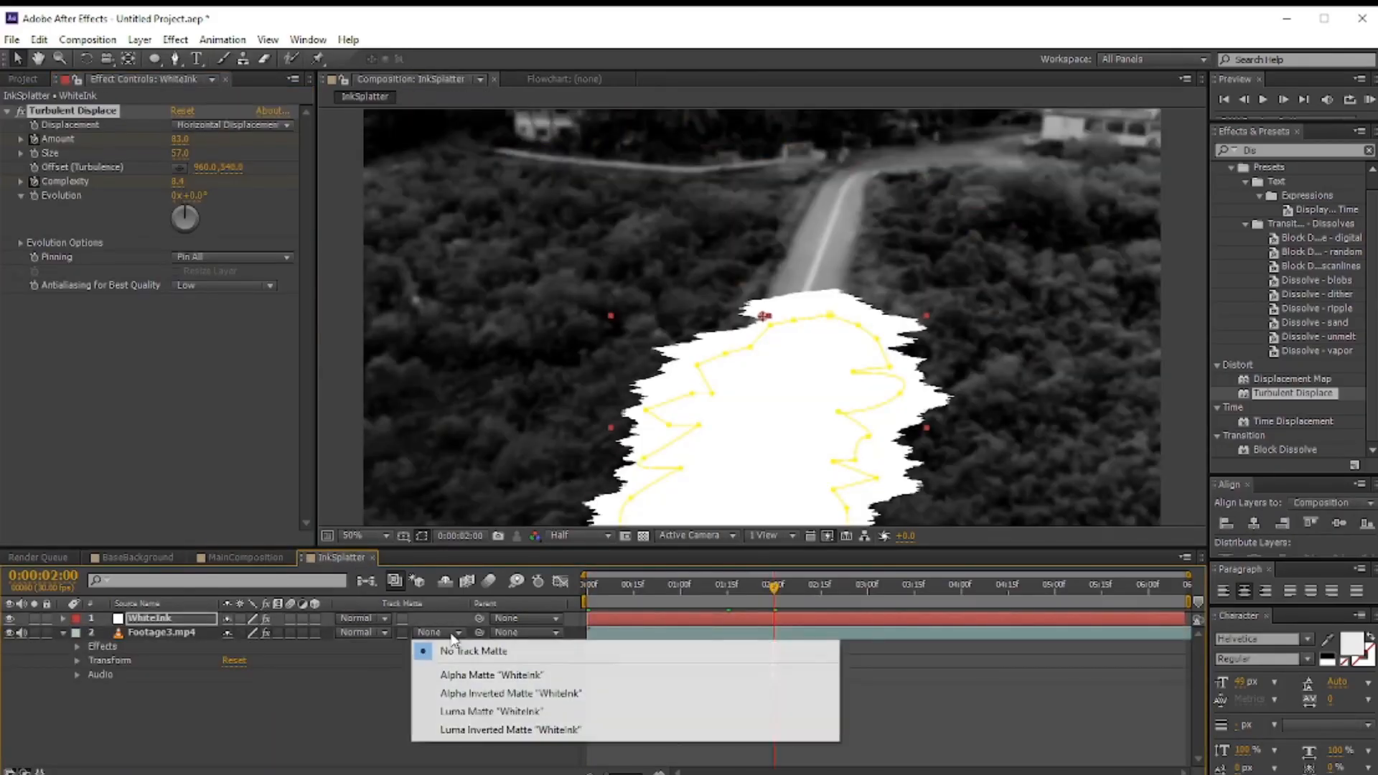
pyautogui.click(468, 730)
pyautogui.click(453, 634)
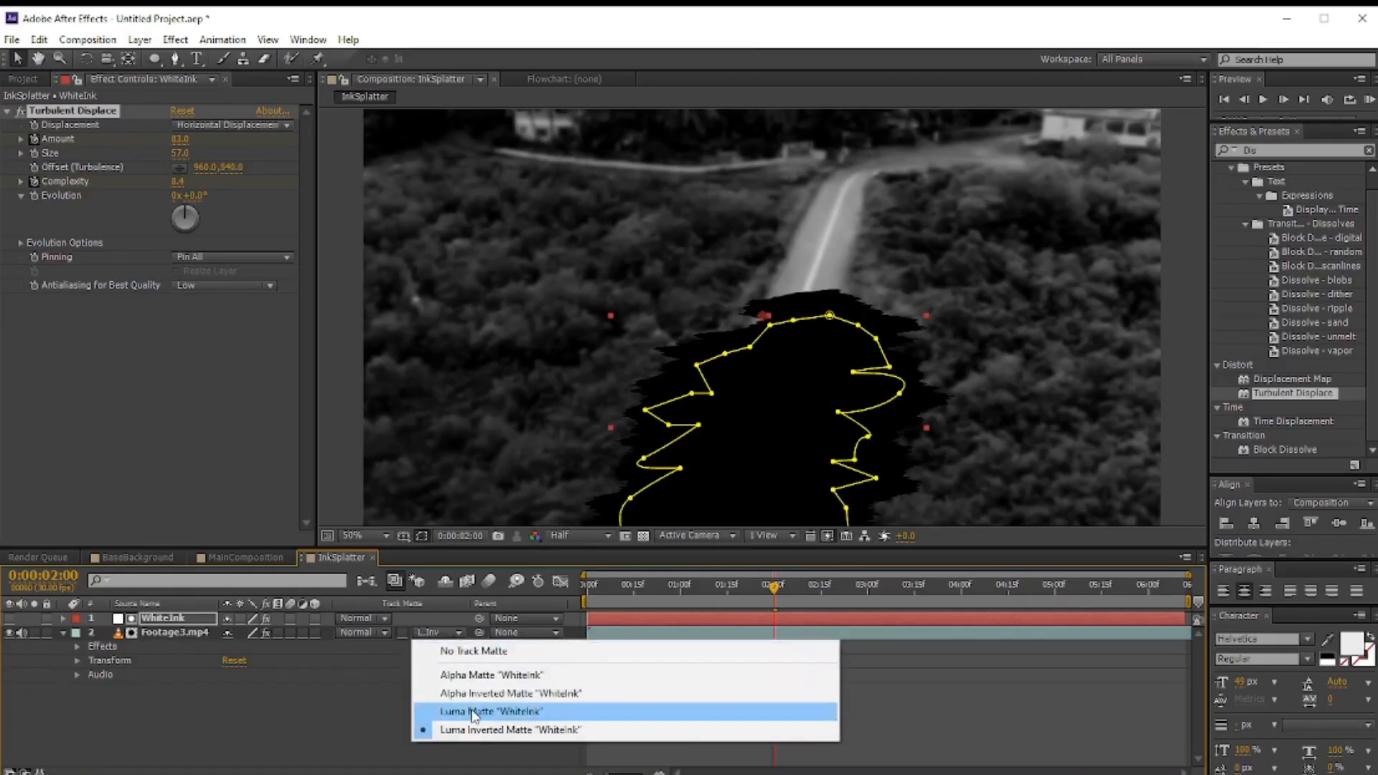
pyautogui.click(473, 712)
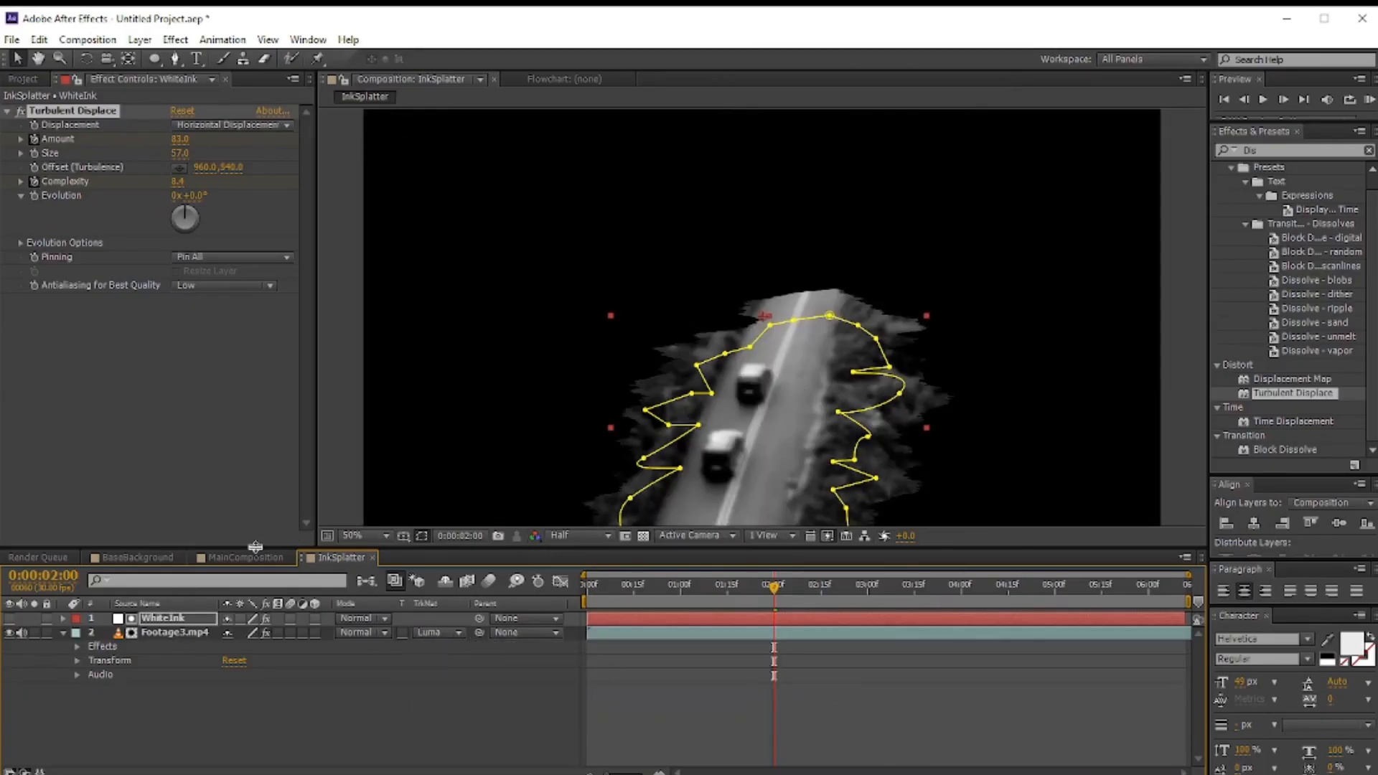
# Step: Nudge the Footage3 layer's scale up slightly and return to MainComposition
pyautogui.click(175, 632)
pyautogui.click(78, 660)
pyautogui.moveTo(247, 708)
pyautogui.mouseDown()
pyautogui.moveTo(280, 709)
pyautogui.moveTo(260, 712)
pyautogui.mouseUp()
pyautogui.click(227, 557)
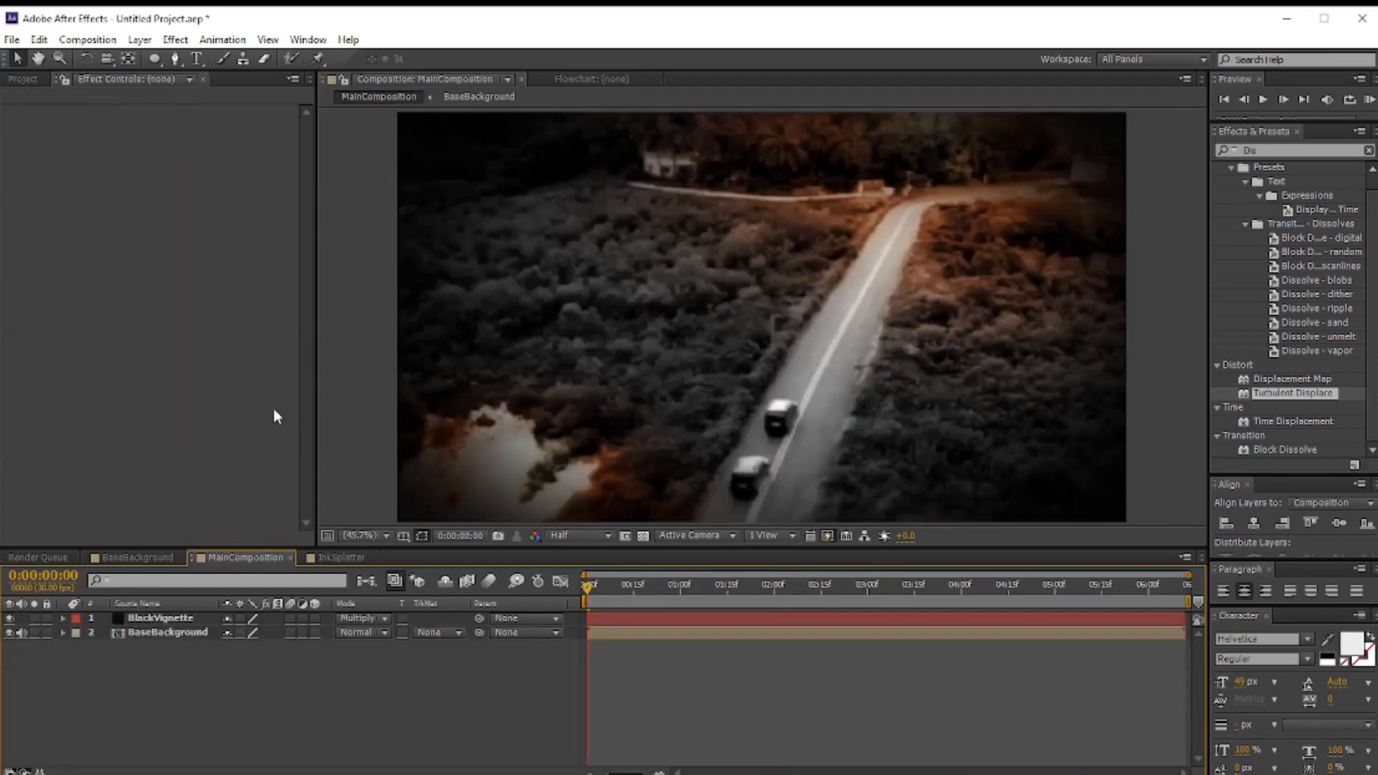
# Step: Add the InkSplatter composition to MainComposition between BlackVignette and BaseBackground and open its Transform properties
pyautogui.click(30, 78)
pyautogui.moveTo(58, 290); pyautogui.dragTo(115, 625)
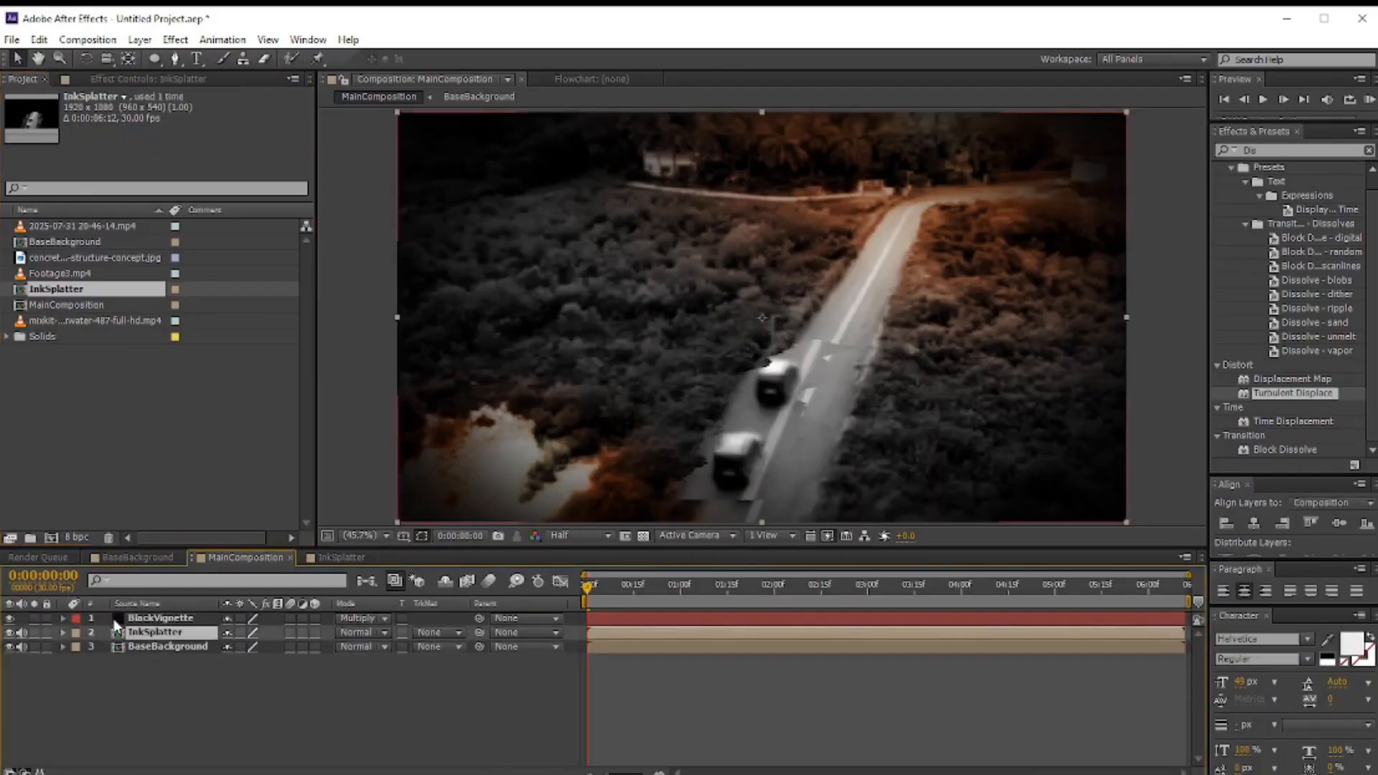
pyautogui.click(64, 633)
pyautogui.click(78, 646)
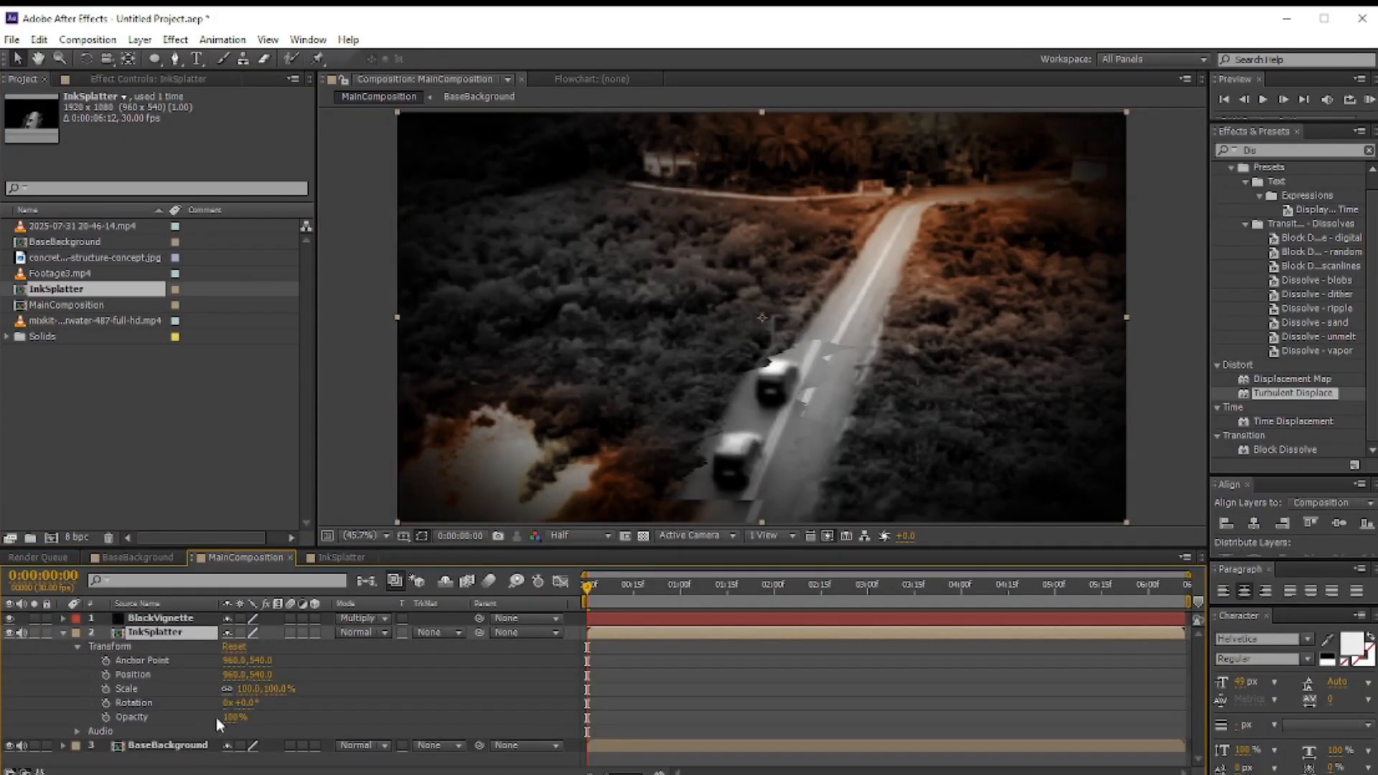
# Step: Scale the InkSplatter layer to 122% and reposition it over the road
pyautogui.moveTo(244, 689); pyautogui.dragTo(311, 689)
pyautogui.moveTo(833, 471); pyautogui.dragTo(833, 380)
pyautogui.scroll(1, 999, 402)
pyautogui.moveTo(982, 405); pyautogui.dragTo(995, 379)
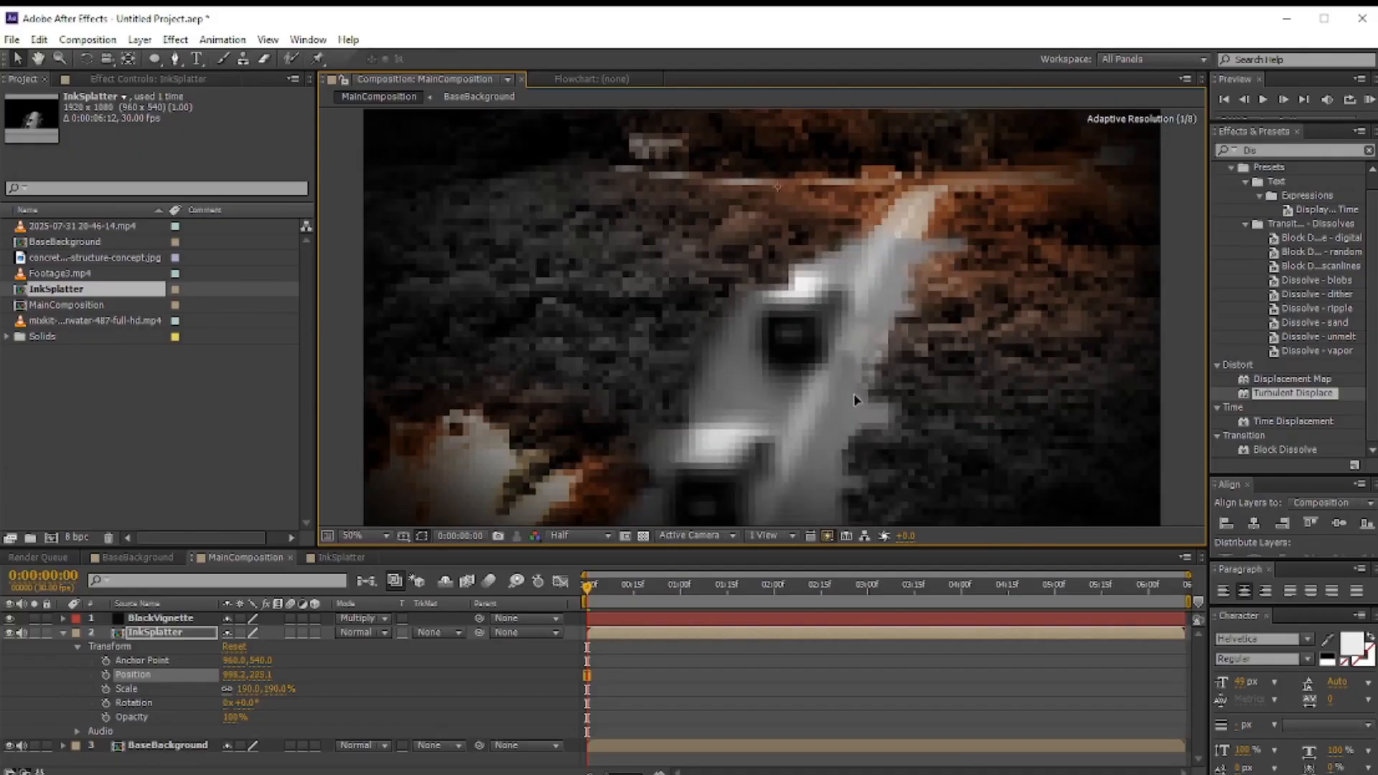
pyautogui.scroll(-1, 868, 401)
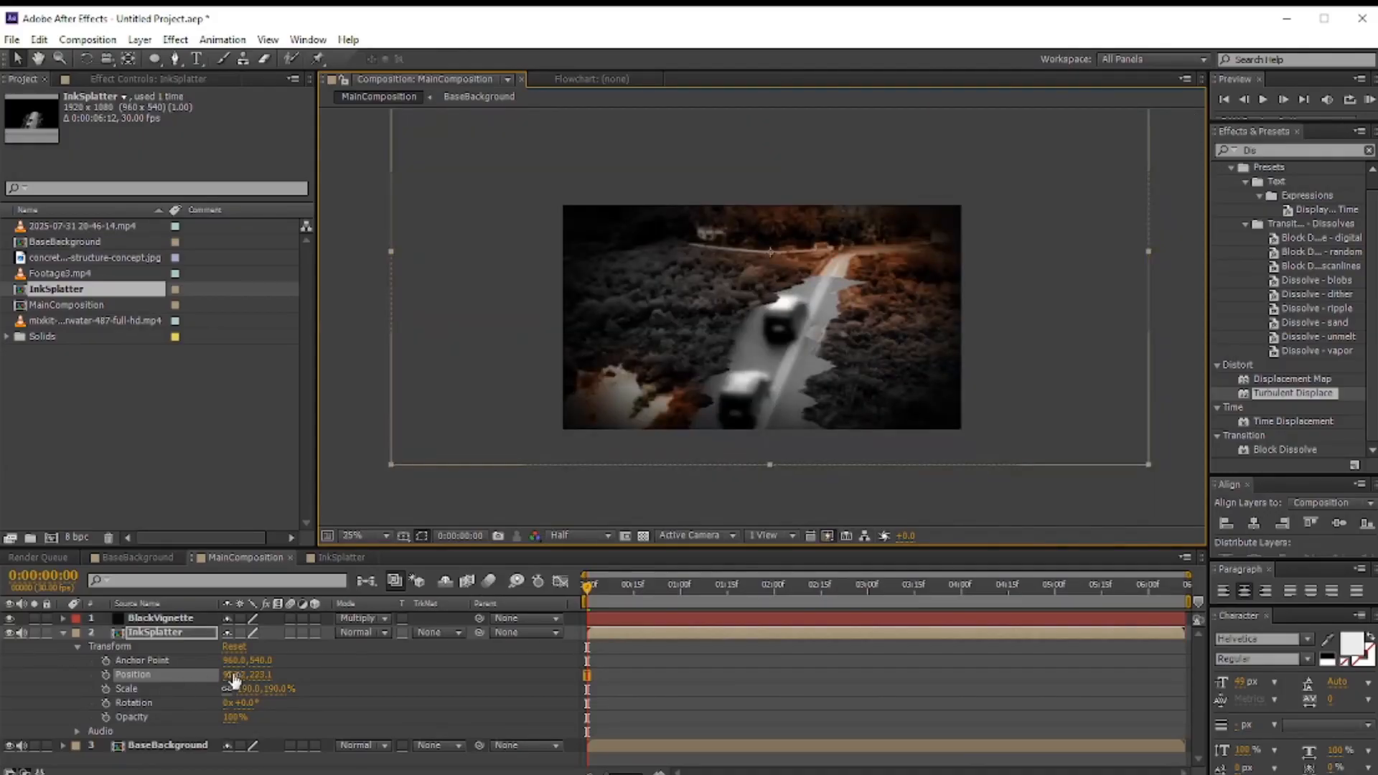
pyautogui.moveTo(240, 690); pyautogui.dragTo(216, 689)
pyautogui.moveTo(822, 374); pyautogui.dragTo(821, 406)
pyautogui.moveTo(632, 588); pyautogui.dragTo(597, 580)
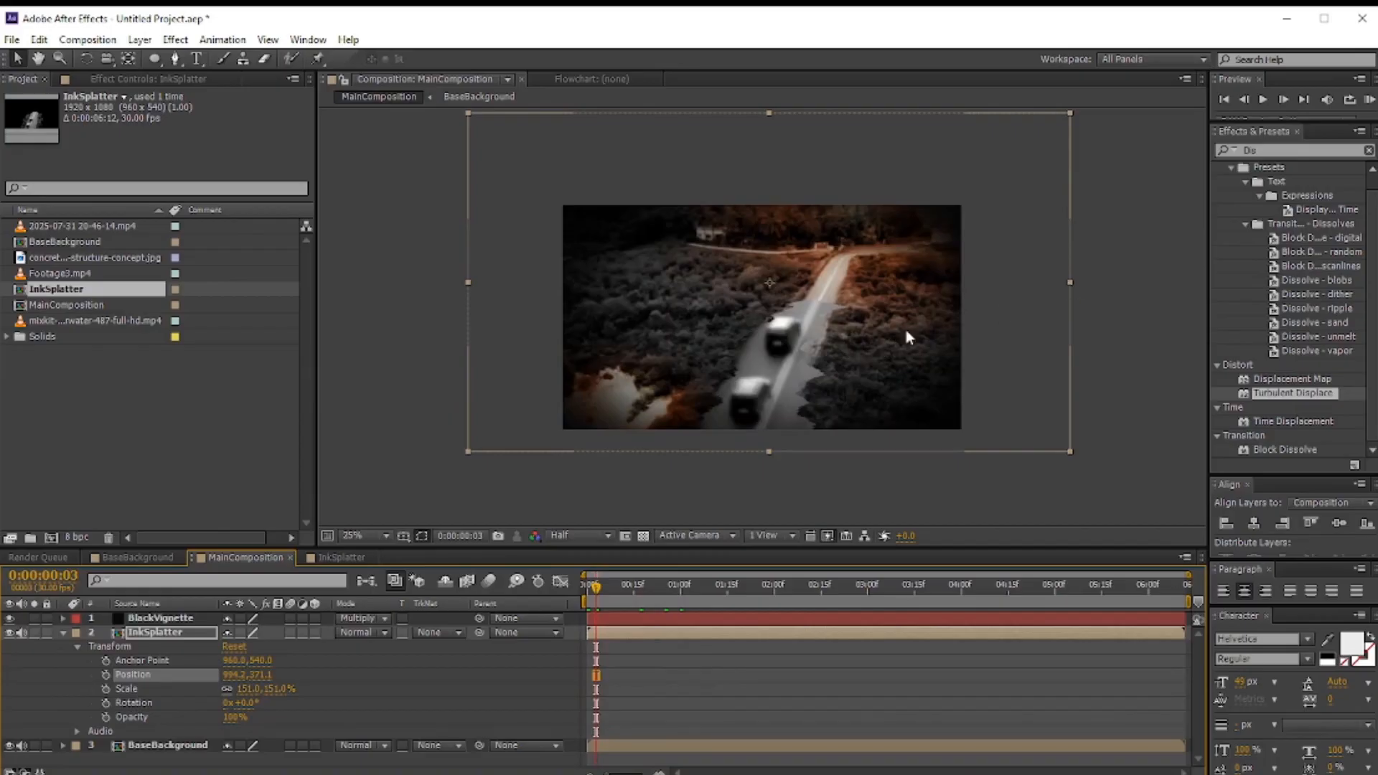
pyautogui.moveTo(242, 690)
pyautogui.mouseDown()
pyautogui.moveTo(211, 690)
pyautogui.moveTo(222, 691)
pyautogui.mouseUp()
pyautogui.moveTo(790, 387); pyautogui.dragTo(791, 413)
pyautogui.scroll(2, 859, 395)
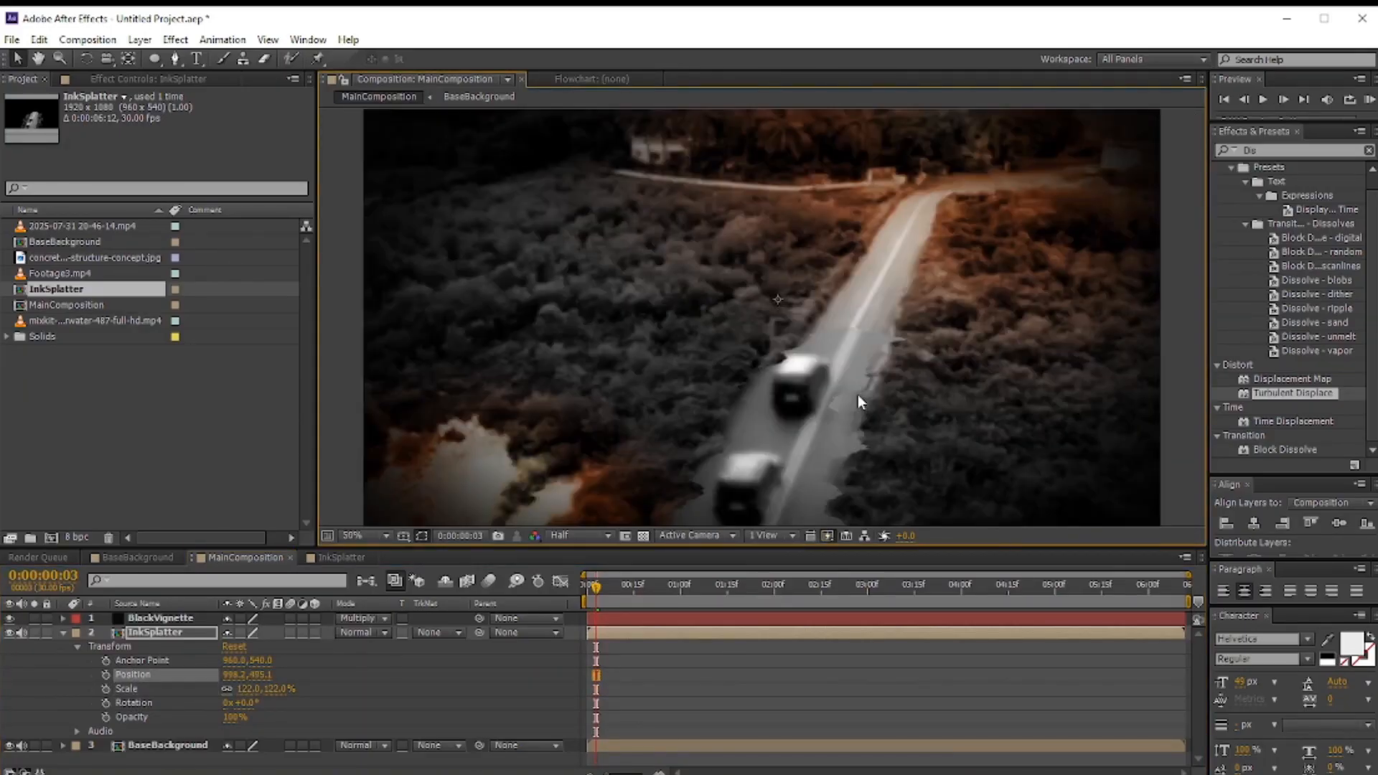
# Step: Scrub through the MainComposition timeline to preview the ink reveal
pyautogui.moveTo(632, 596); pyautogui.dragTo(736, 588)
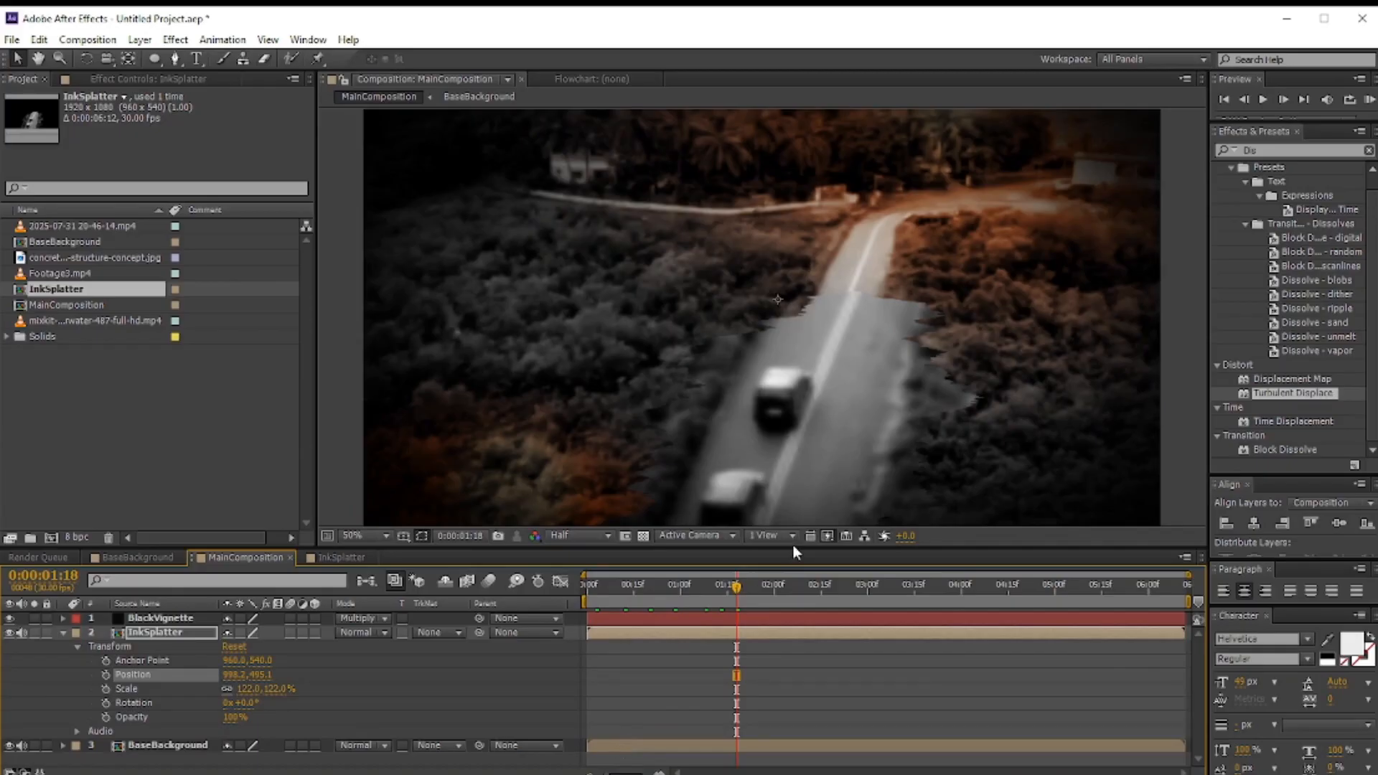
pyautogui.click(777, 591)
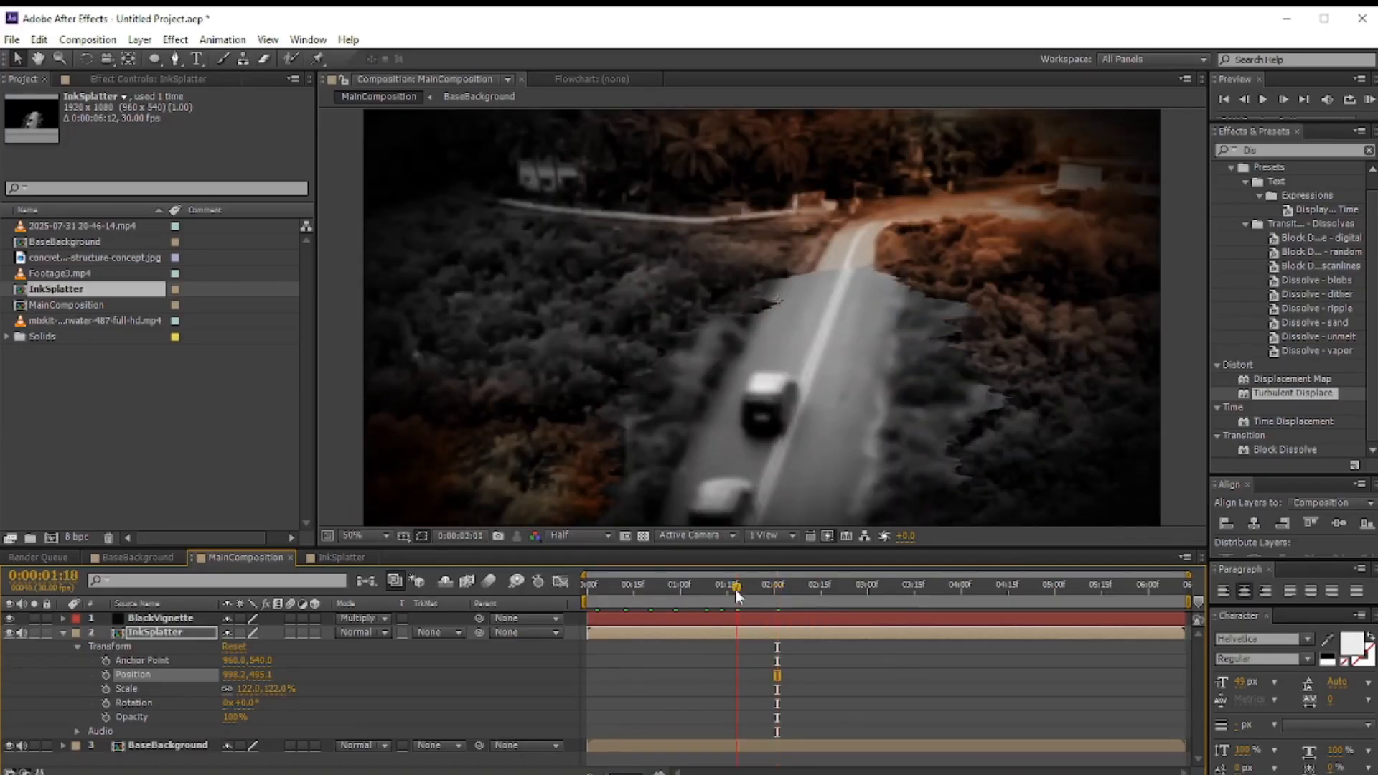
pyautogui.click(671, 590)
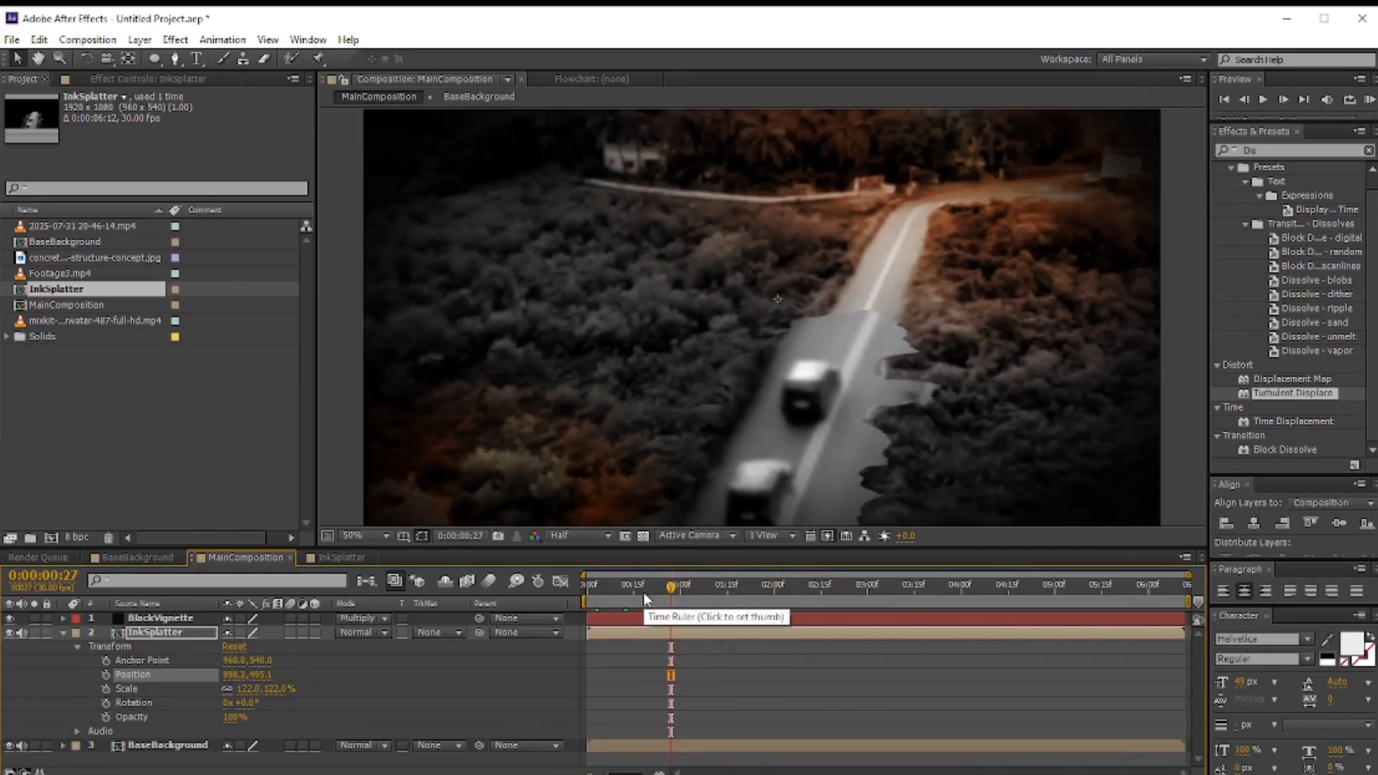
# Step: Open the InkSplatter composition and set the preview resolution to Full
pyautogui.doubleClick(158, 632)
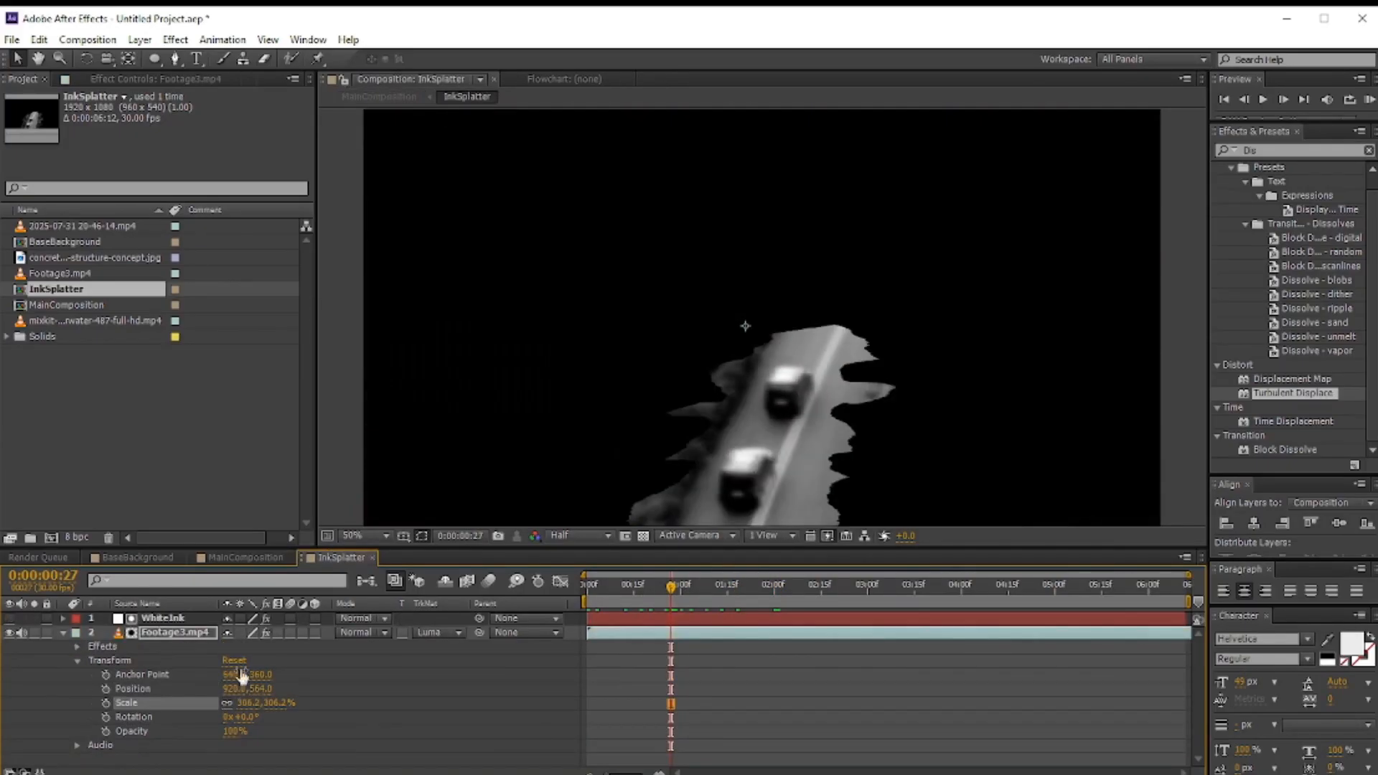
pyautogui.click(580, 536)
pyautogui.click(576, 572)
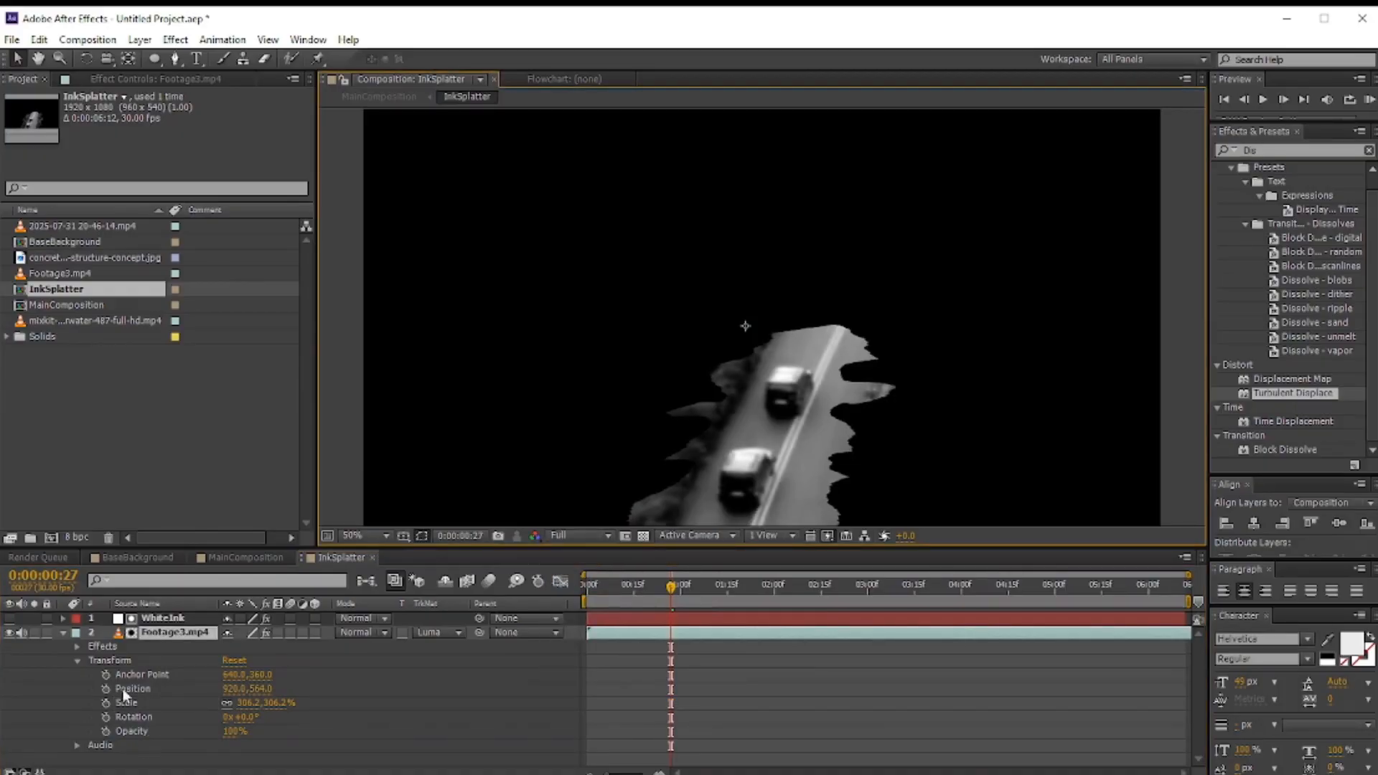
# Step: Delete the Gaussian Blur effect from the Footage3 layer
pyautogui.click(108, 78)
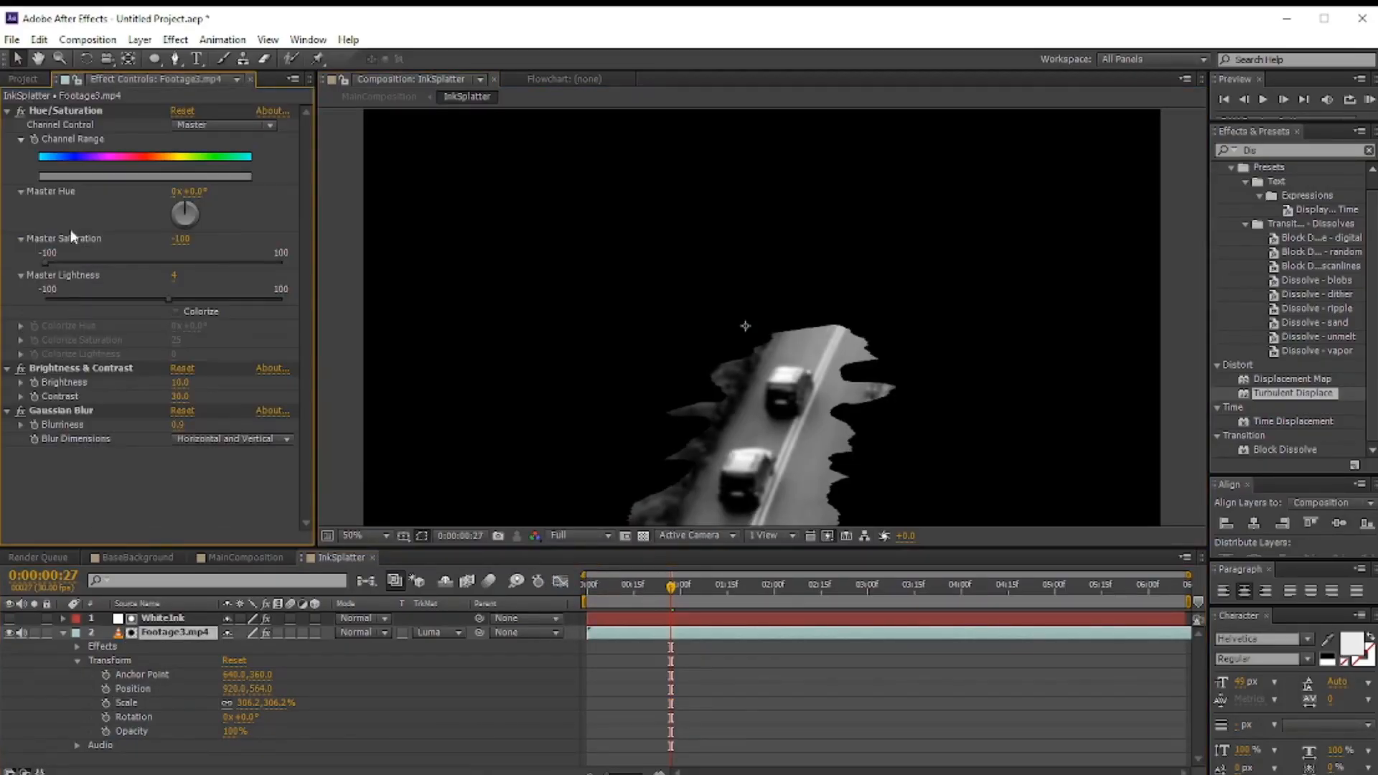
pyautogui.click(69, 412)
pyautogui.press('Delete')
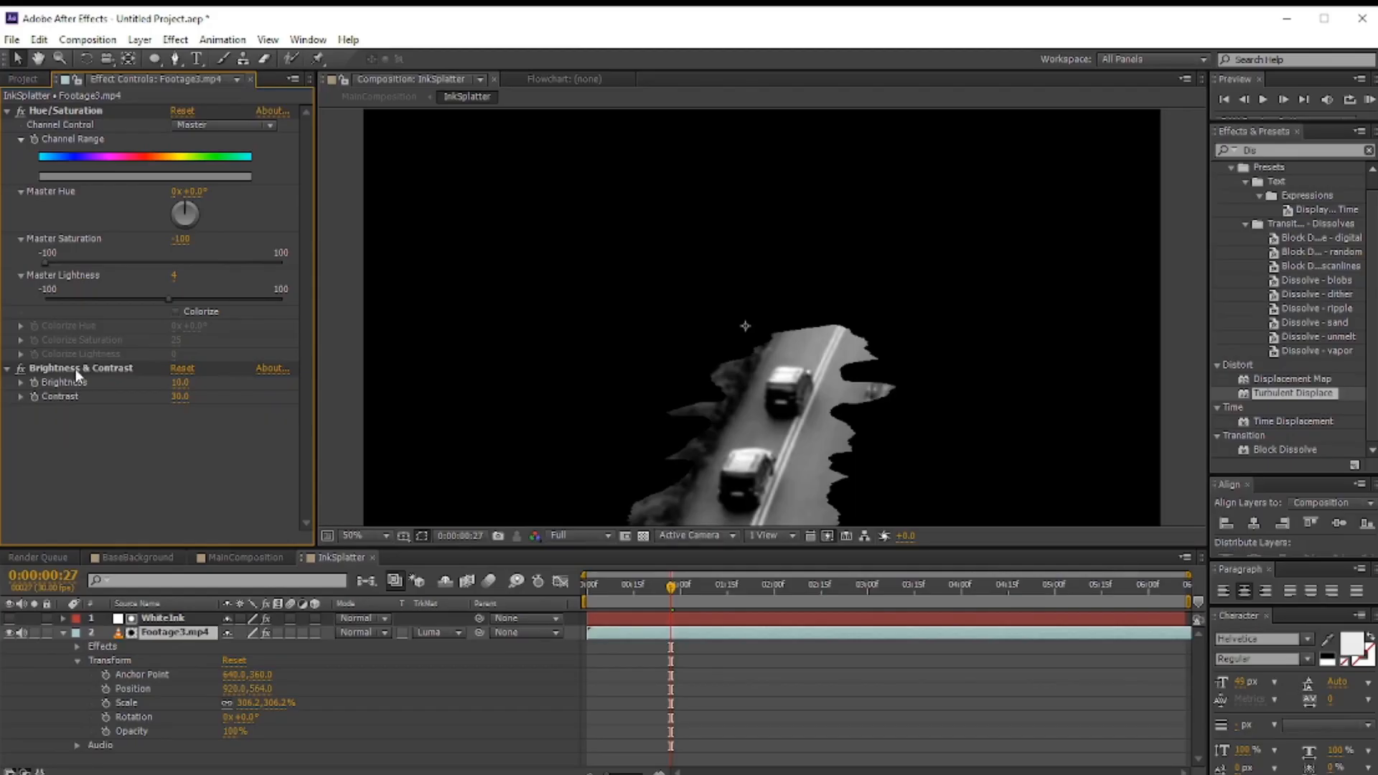
# Step: Return to MainComposition and compare the preview at Full and Half resolution
pyautogui.click(249, 557)
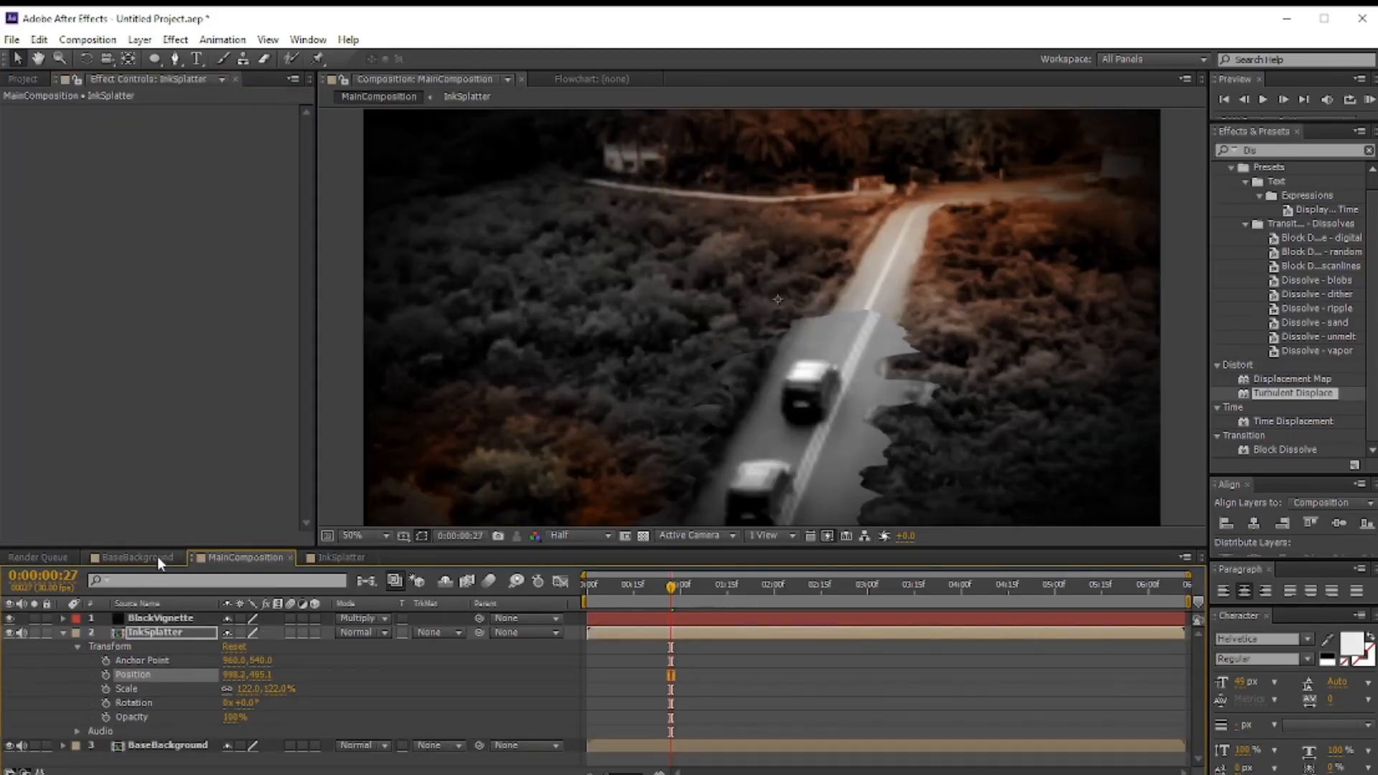
pyautogui.click(607, 536)
pyautogui.click(585, 575)
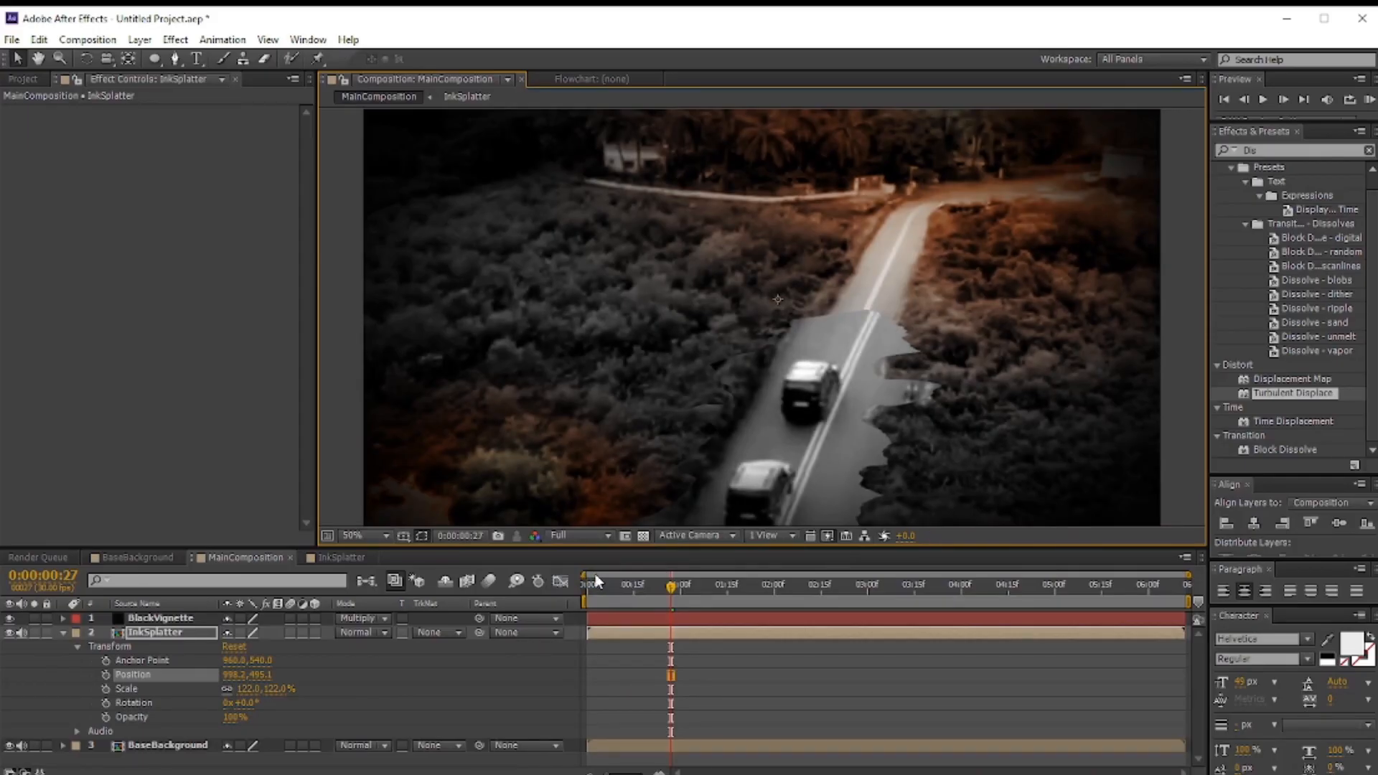
pyautogui.click(578, 535)
pyautogui.click(583, 589)
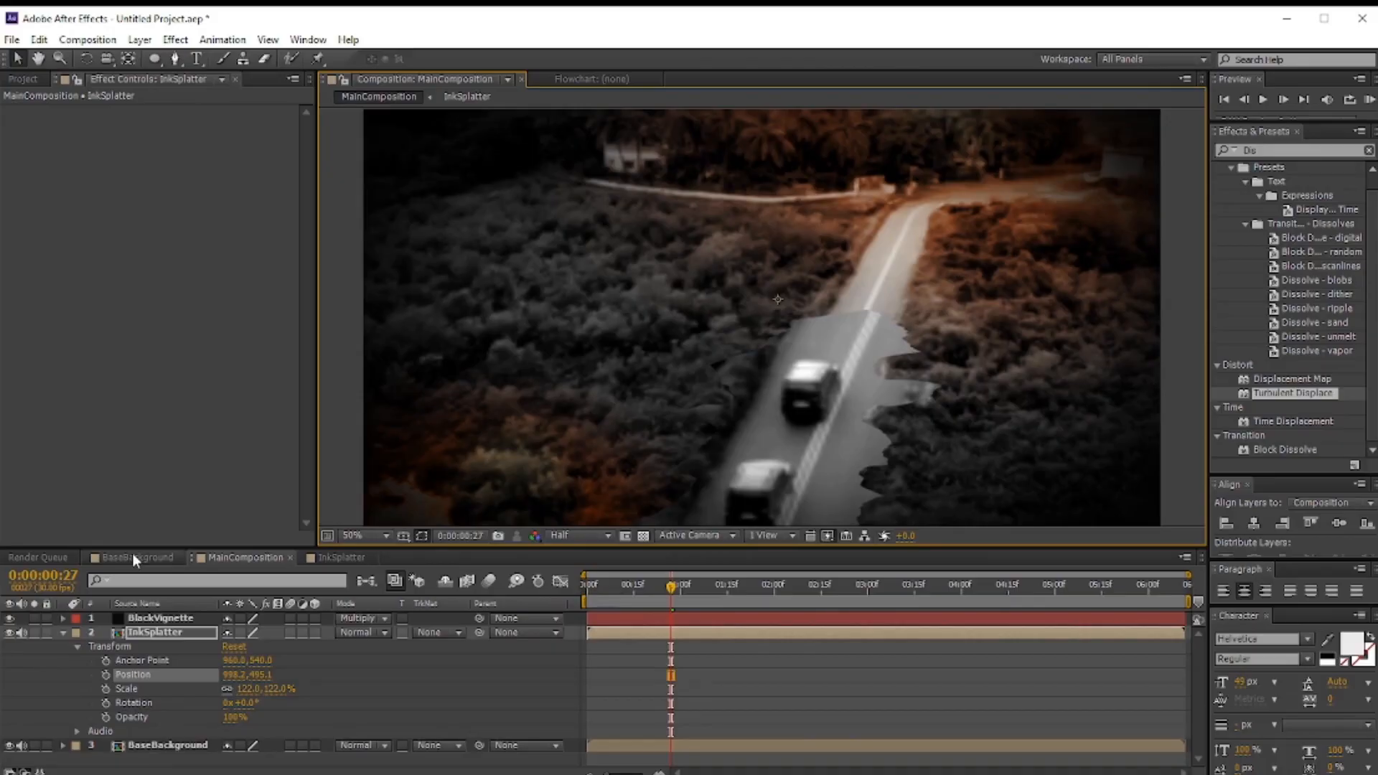
# Step: Open BaseBackground, apply Gaussian Blur to the top Footage3 layer, and return to MainComposition
pyautogui.doubleClick(172, 745)
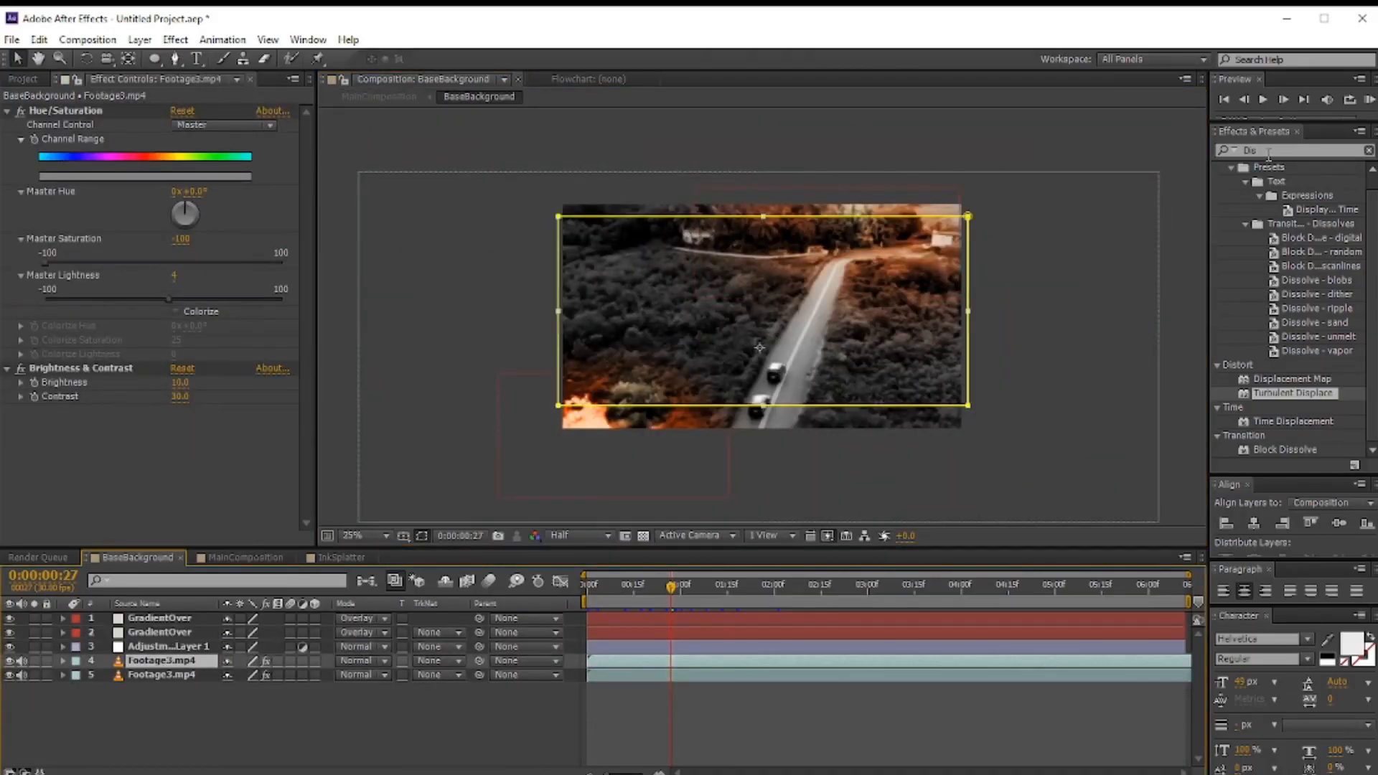
pyautogui.moveTo(1268, 152); pyautogui.dragTo(167, 424)
pyautogui.write('Gau')
pyautogui.click(270, 560)
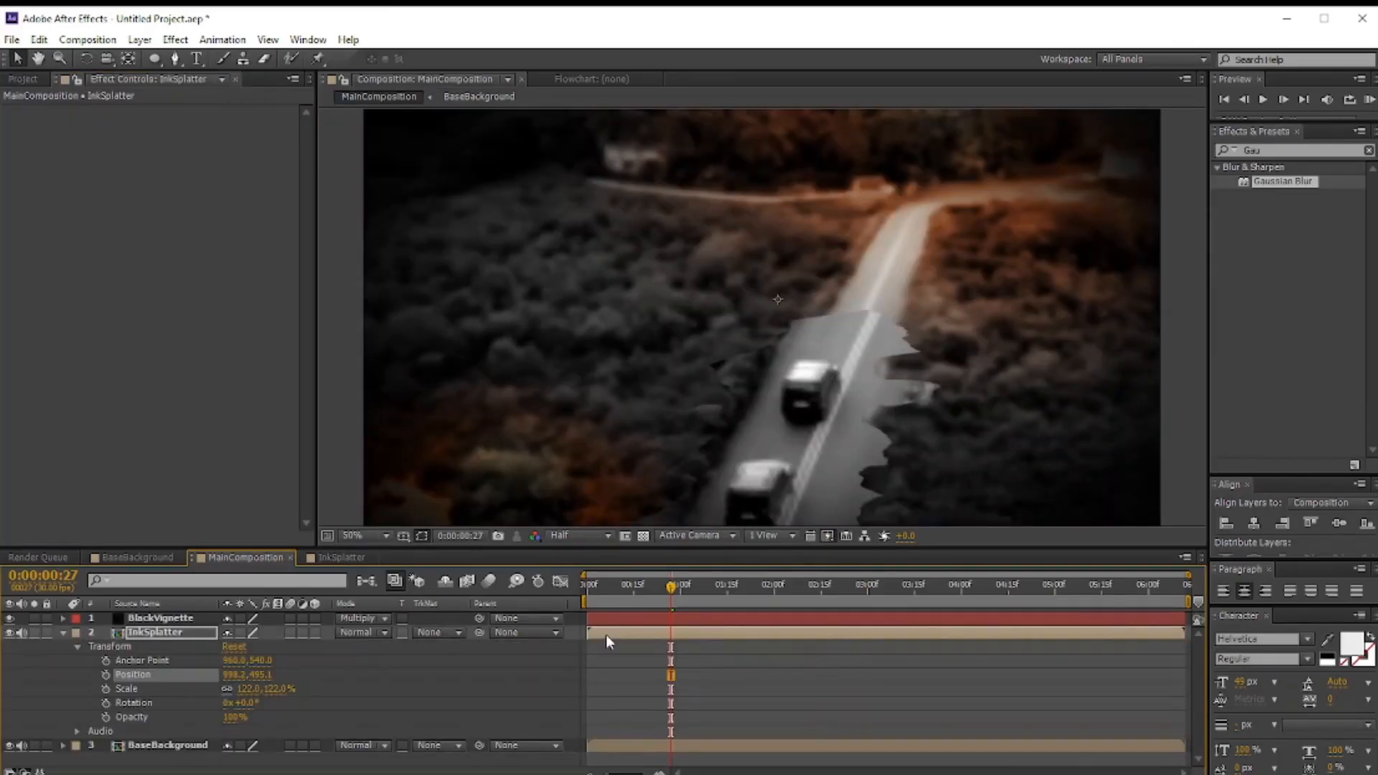
# Step: Add a Drop Shadow layer style to the InkSplatter layer and increase the shadow's size slightly
pyautogui.moveTo(683, 588)
pyautogui.mouseDown()
pyautogui.moveTo(710, 587)
pyautogui.moveTo(666, 586)
pyautogui.mouseUp()
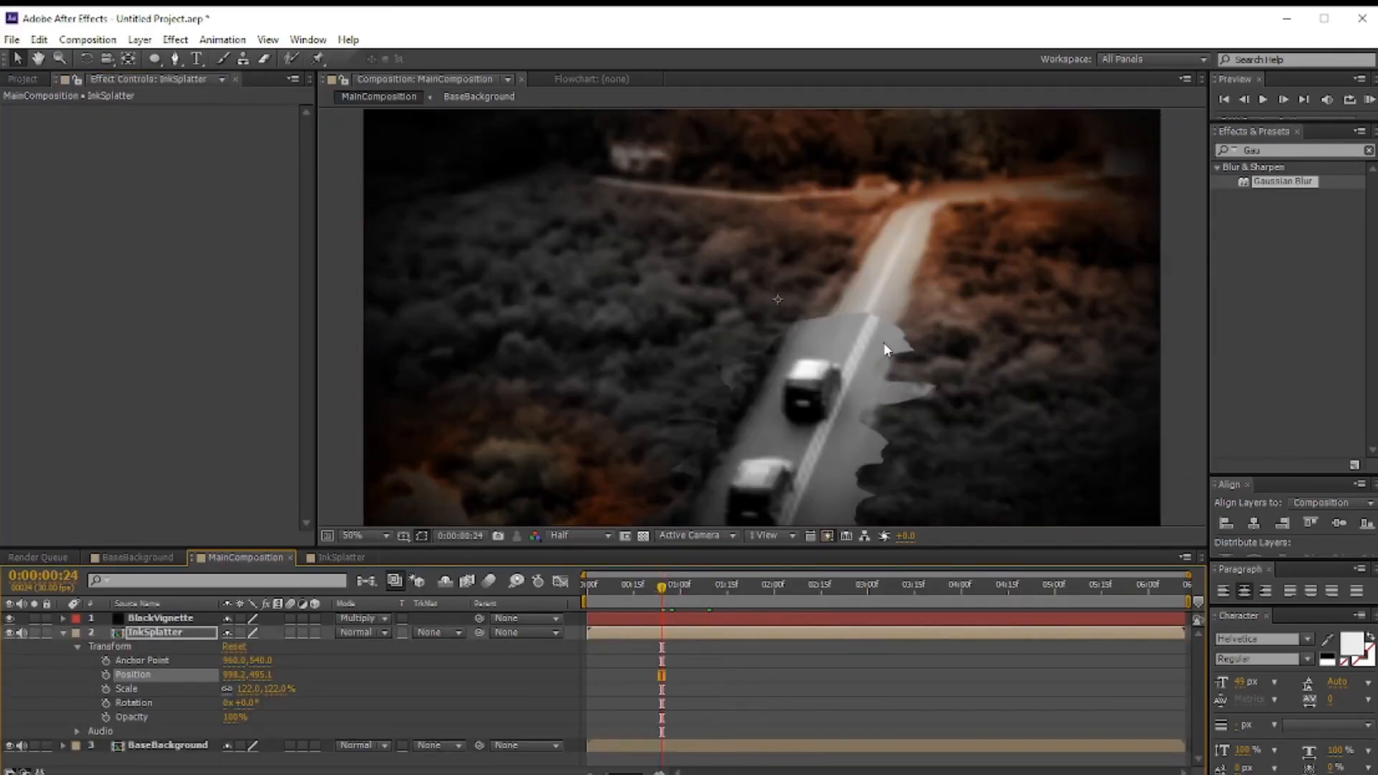
pyautogui.press(',')
pyautogui.press('.')
pyautogui.rightClick(157, 631)
pyautogui.moveTo(231, 237)
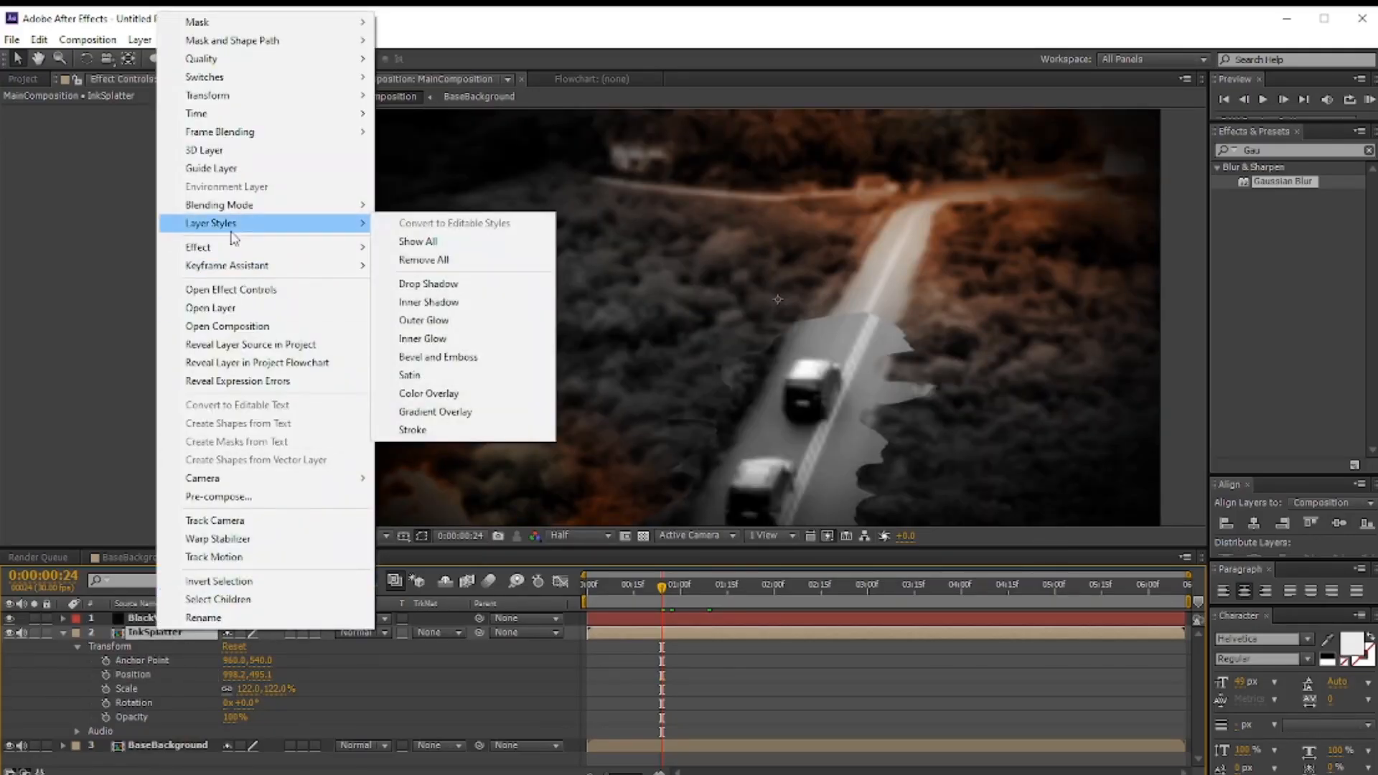
pyautogui.click(430, 284)
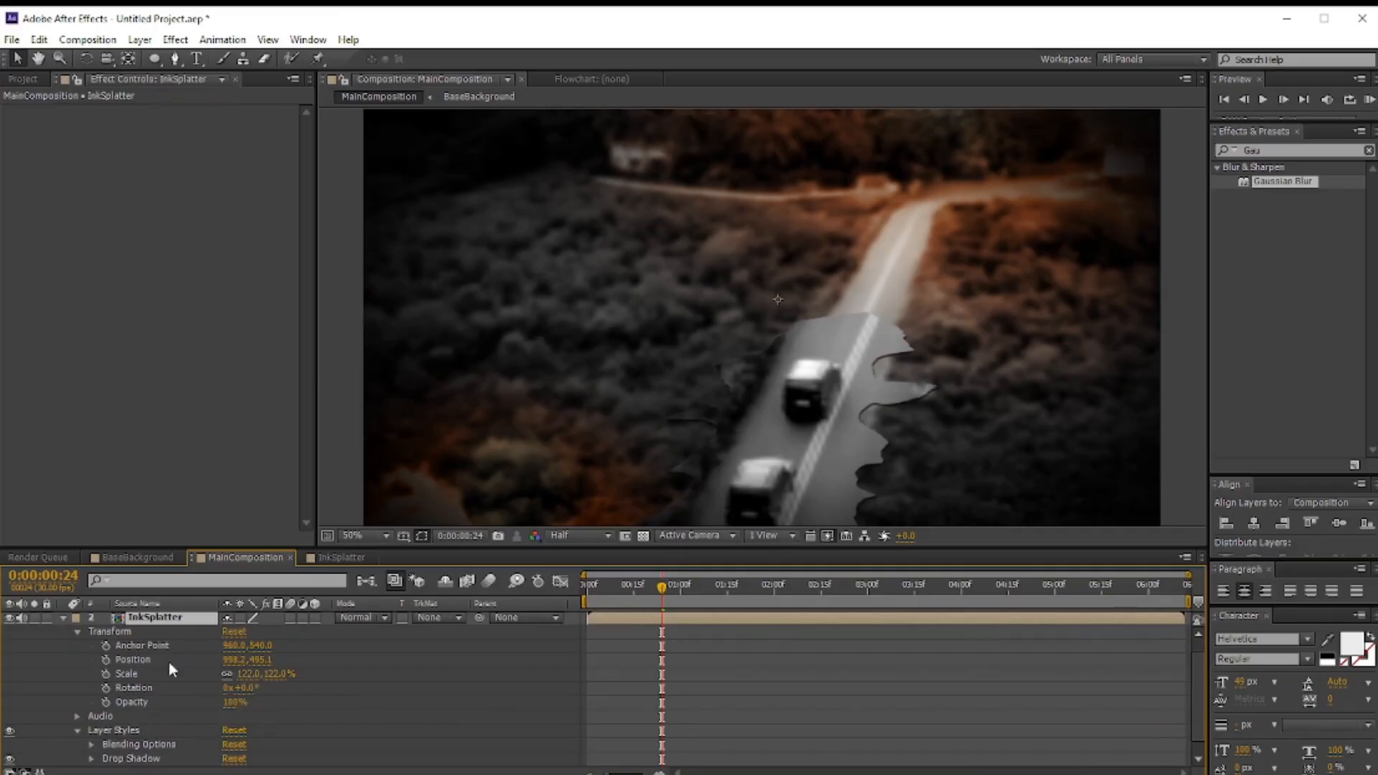
pyautogui.click(92, 763)
pyautogui.scroll(-3, 191, 717)
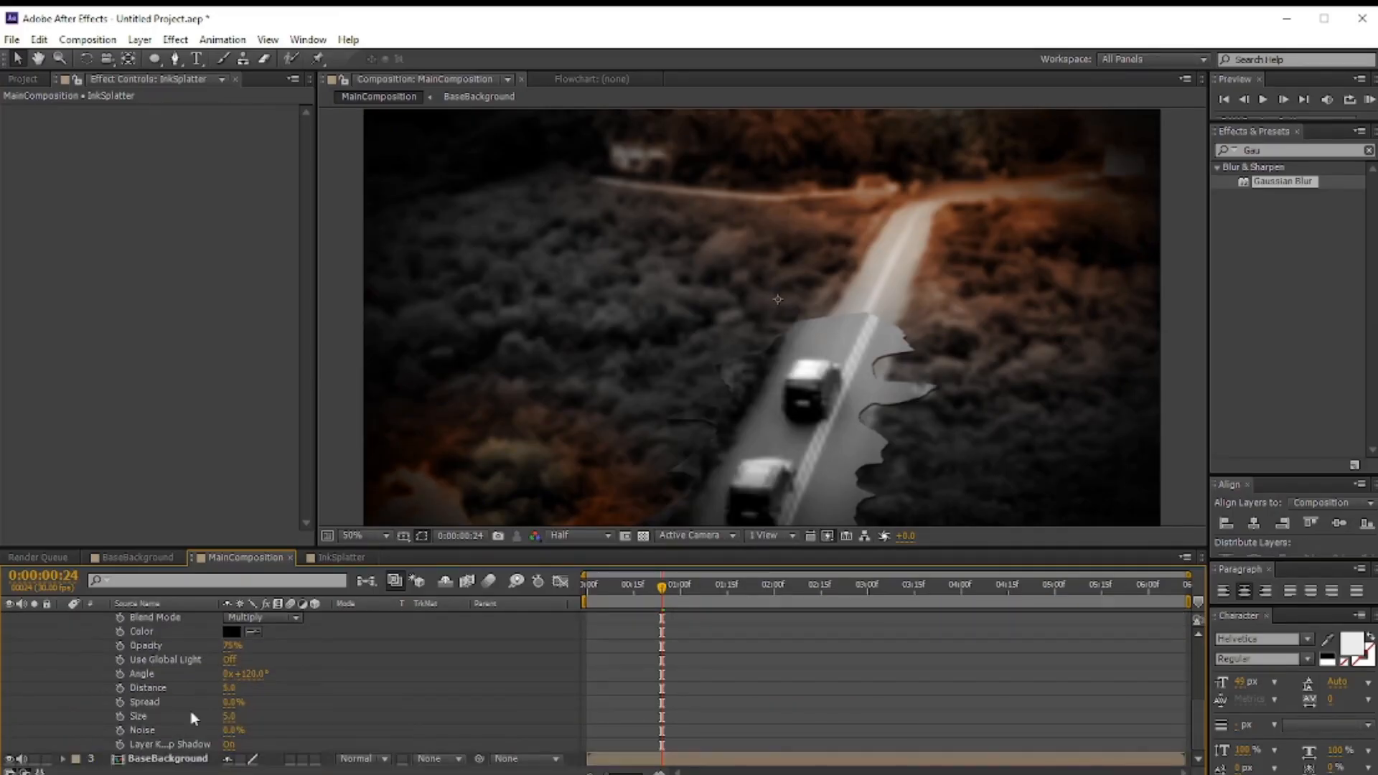
pyautogui.moveTo(228, 718)
pyautogui.mouseDown()
pyautogui.moveTo(229, 690)
pyautogui.moveTo(229, 717)
pyautogui.moveTo(234, 707)
pyautogui.mouseUp()
pyautogui.scroll(1, 252, 661)
pyautogui.click(78, 619)
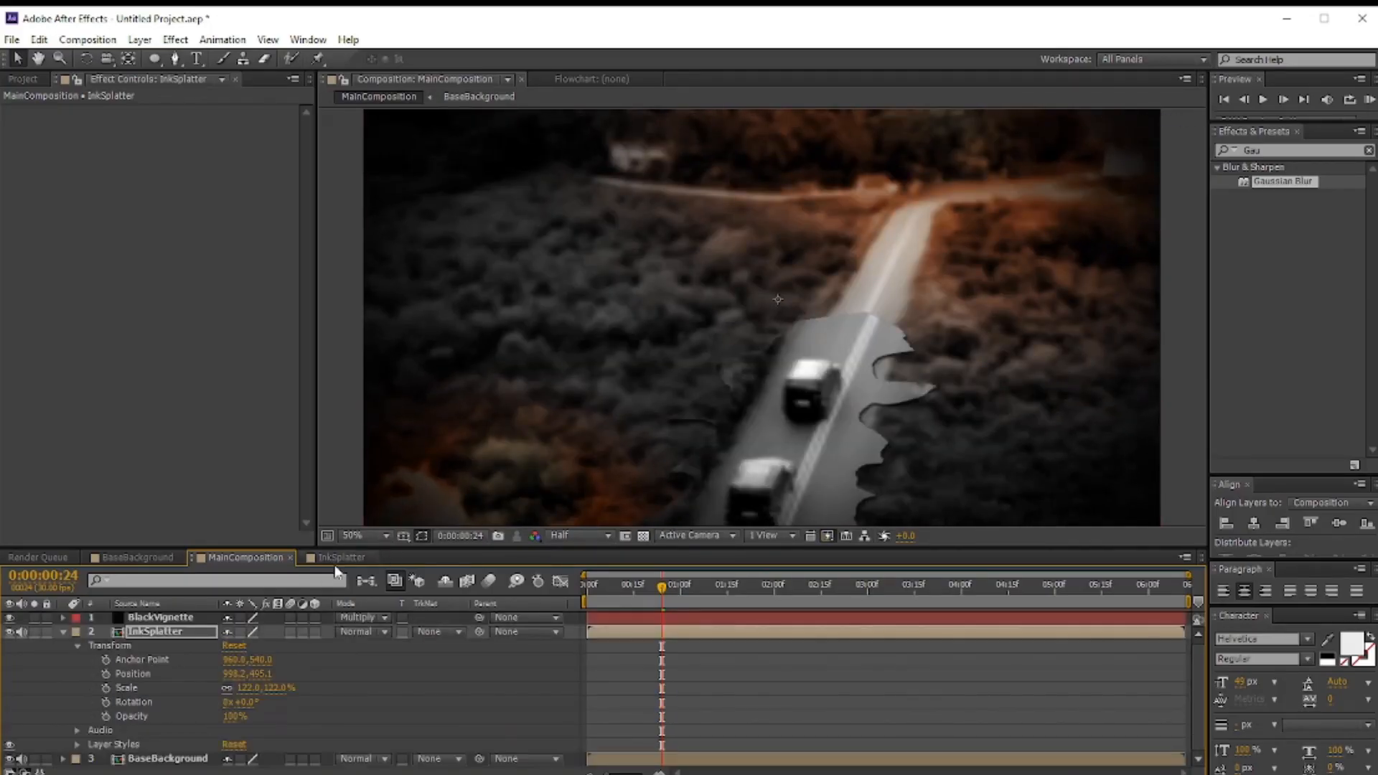
# Step: Inspect the WhiteInk layer's mask expansion keyframes in the InkSplatter composition
pyautogui.click(338, 557)
pyautogui.click(61, 613)
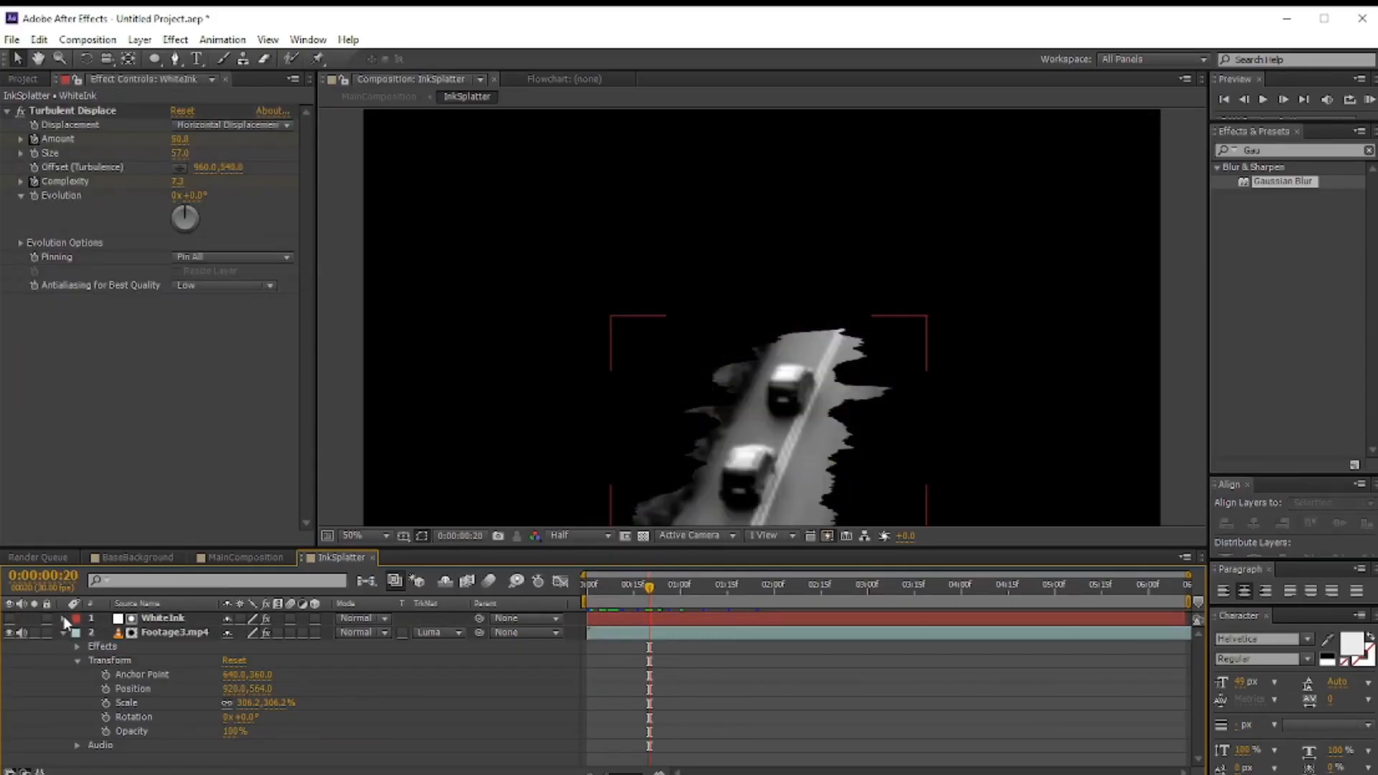
pyautogui.click(64, 619)
pyautogui.moveTo(683, 745); pyautogui.dragTo(738, 704)
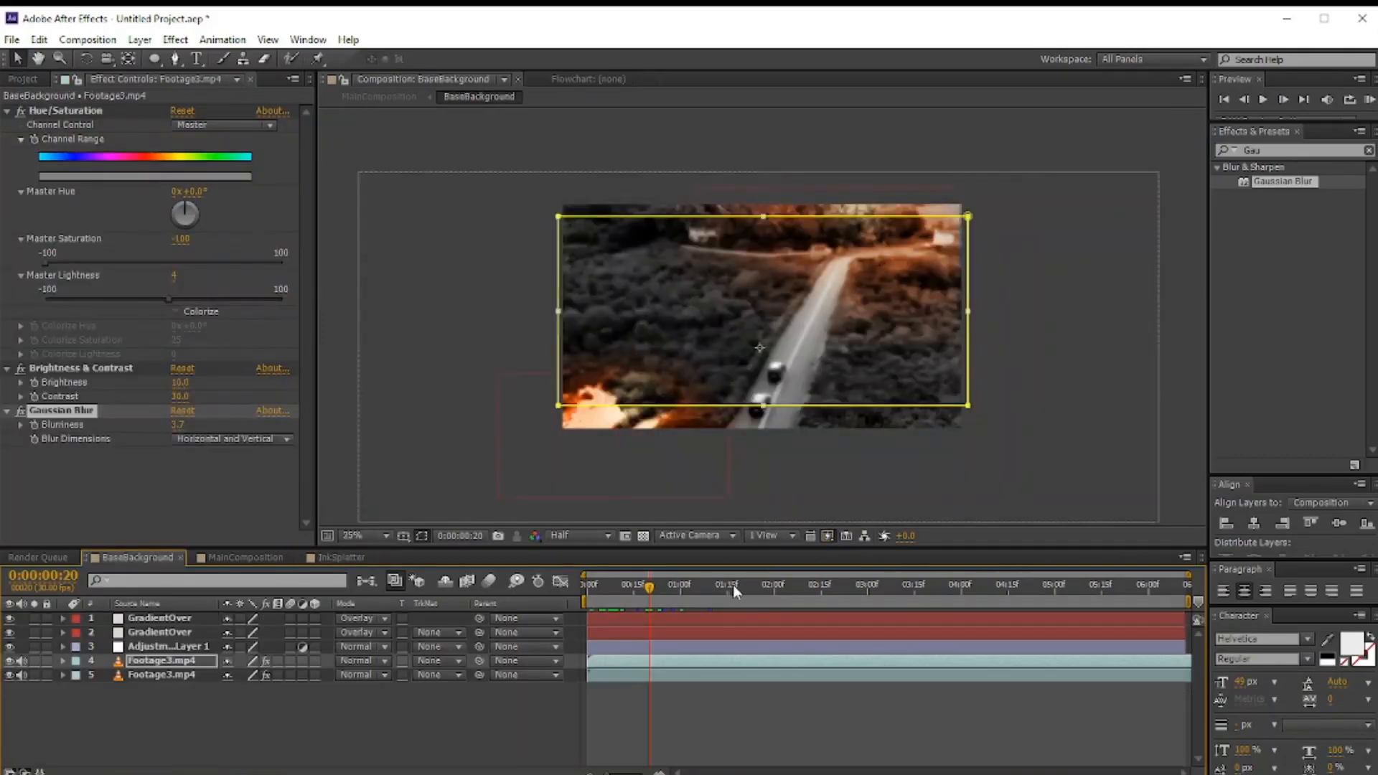
# Step: Add the concrete texture image to BaseBackground and place it below the adjustment layer
pyautogui.moveTo(734, 584); pyautogui.dragTo(838, 593)
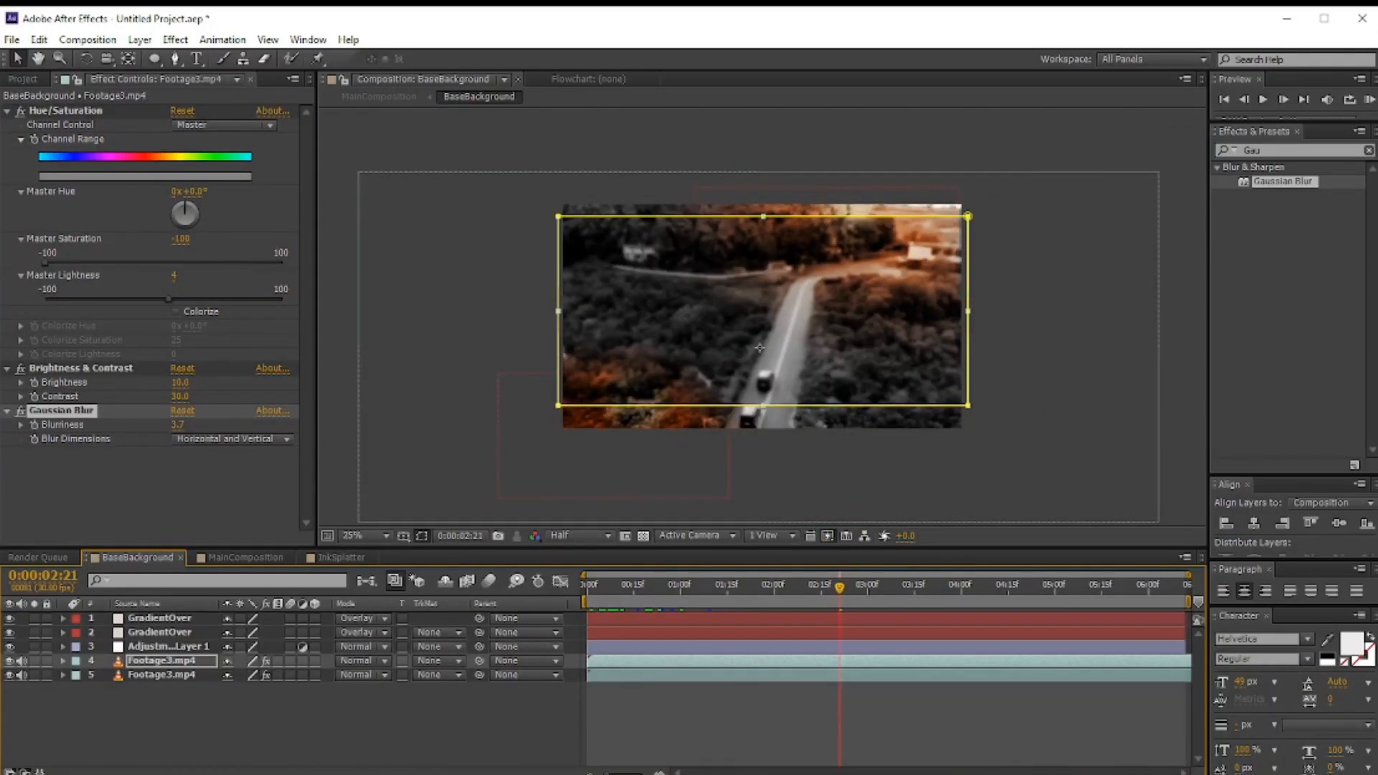
pyautogui.moveTo(974, 595); pyautogui.dragTo(871, 593)
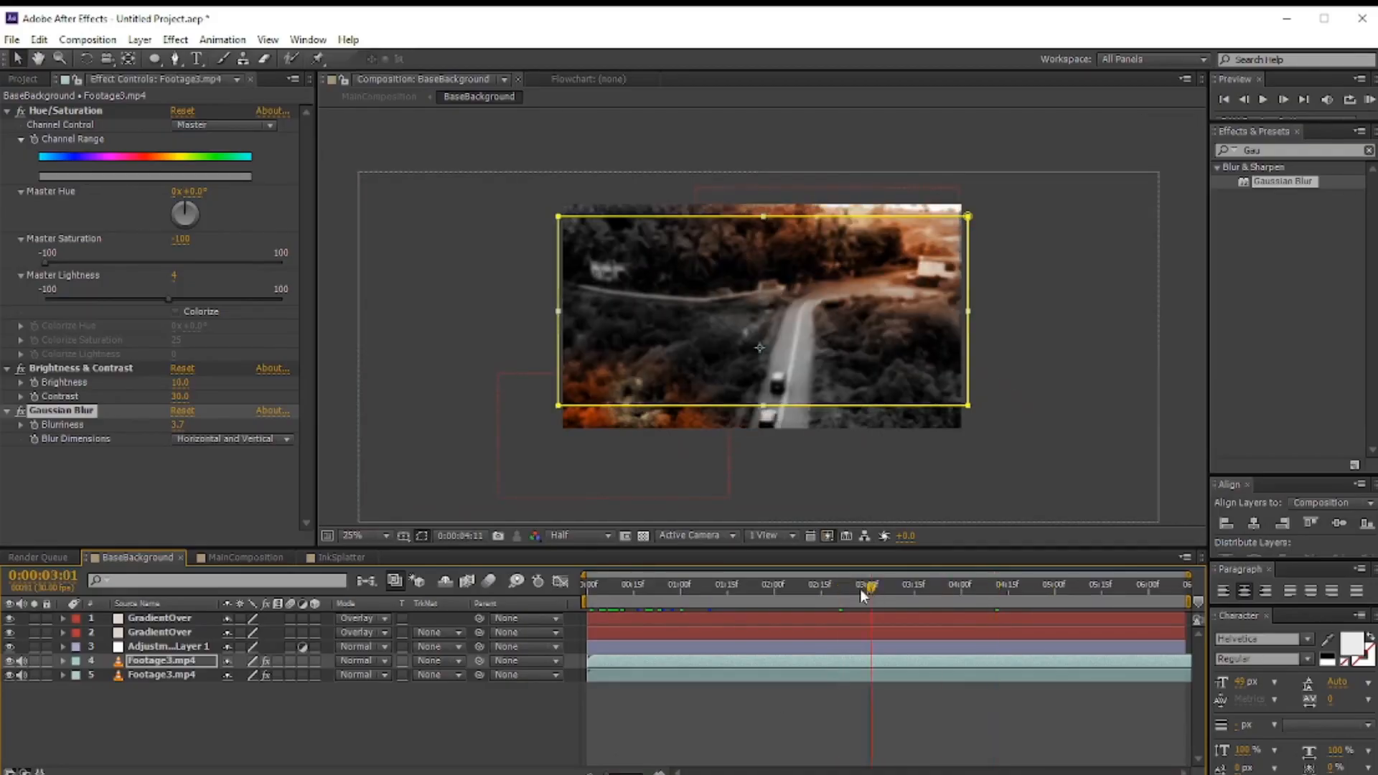
pyautogui.click(24, 80)
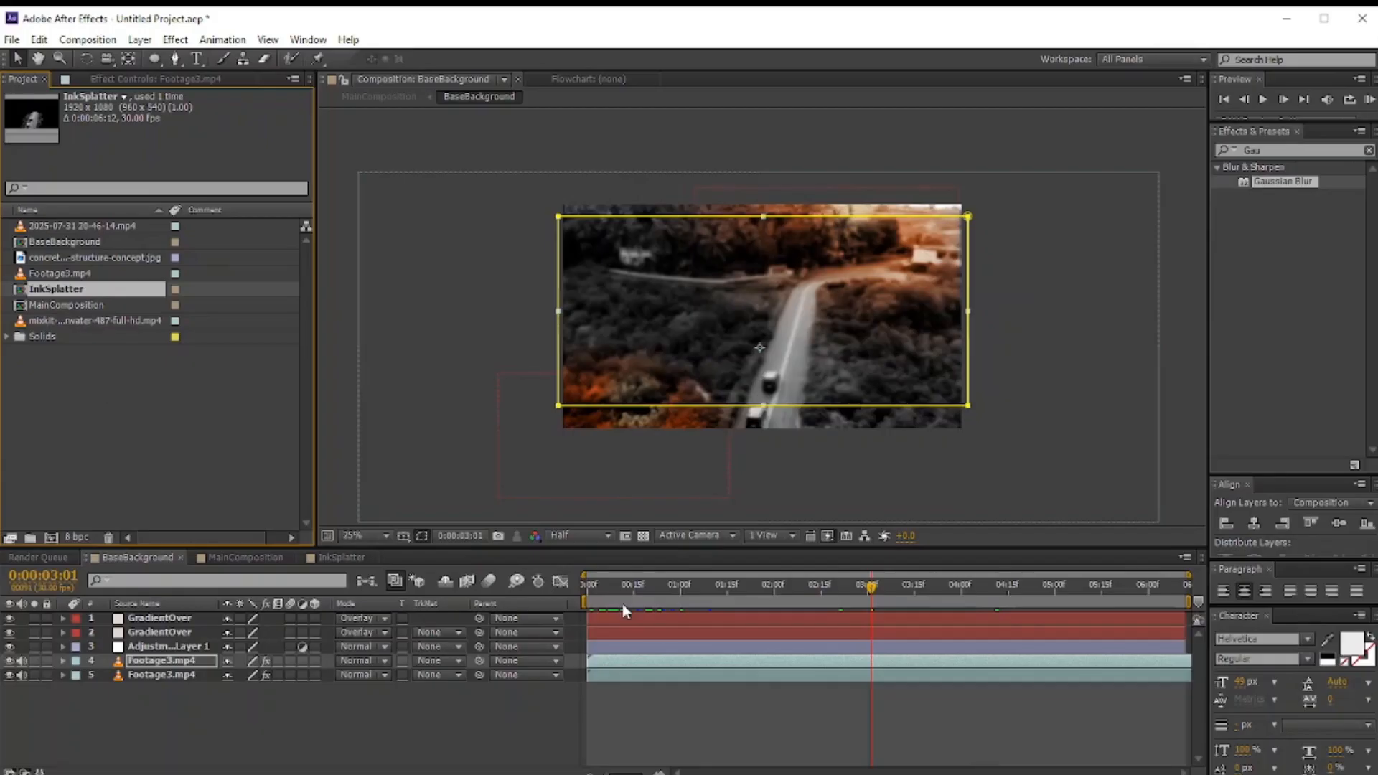
pyautogui.click(602, 586)
pyautogui.click(63, 257)
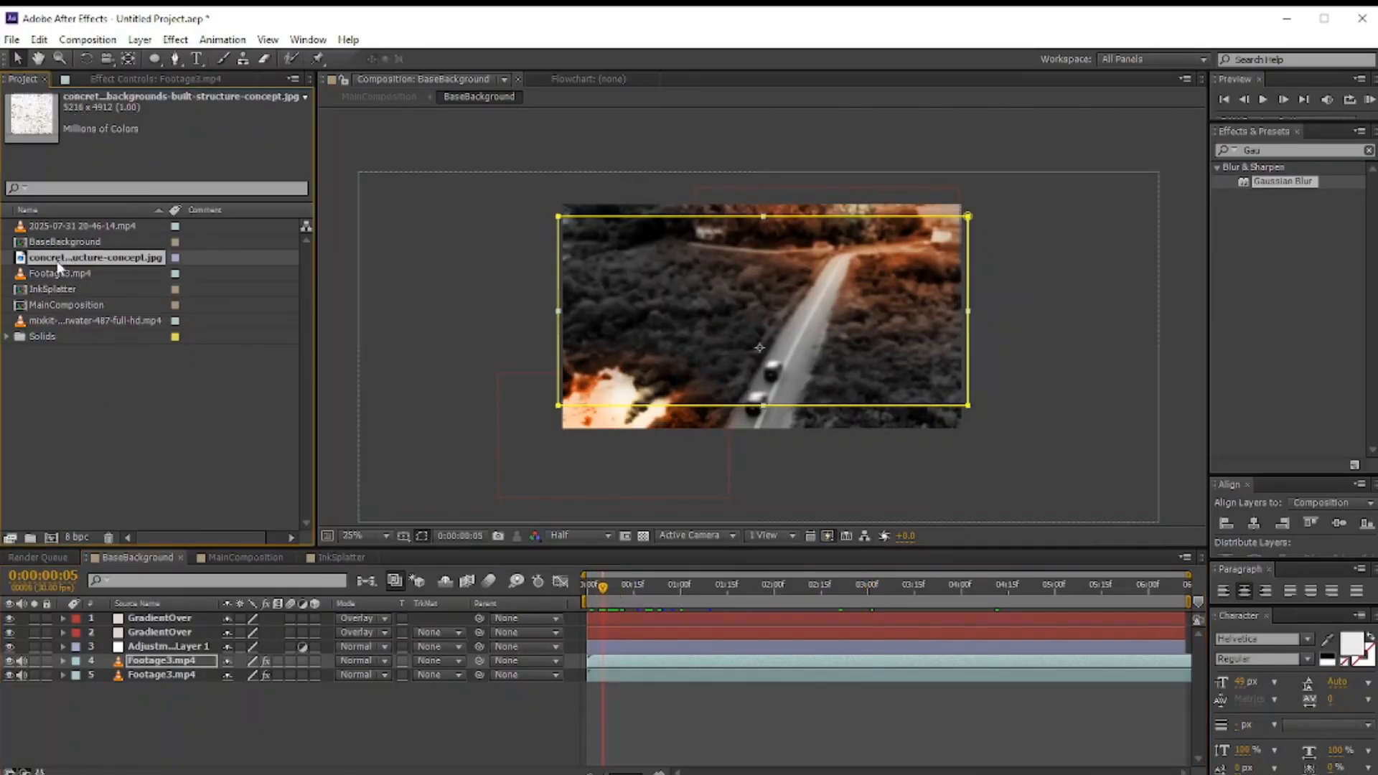
pyautogui.moveTo(60, 264); pyautogui.dragTo(791, 372)
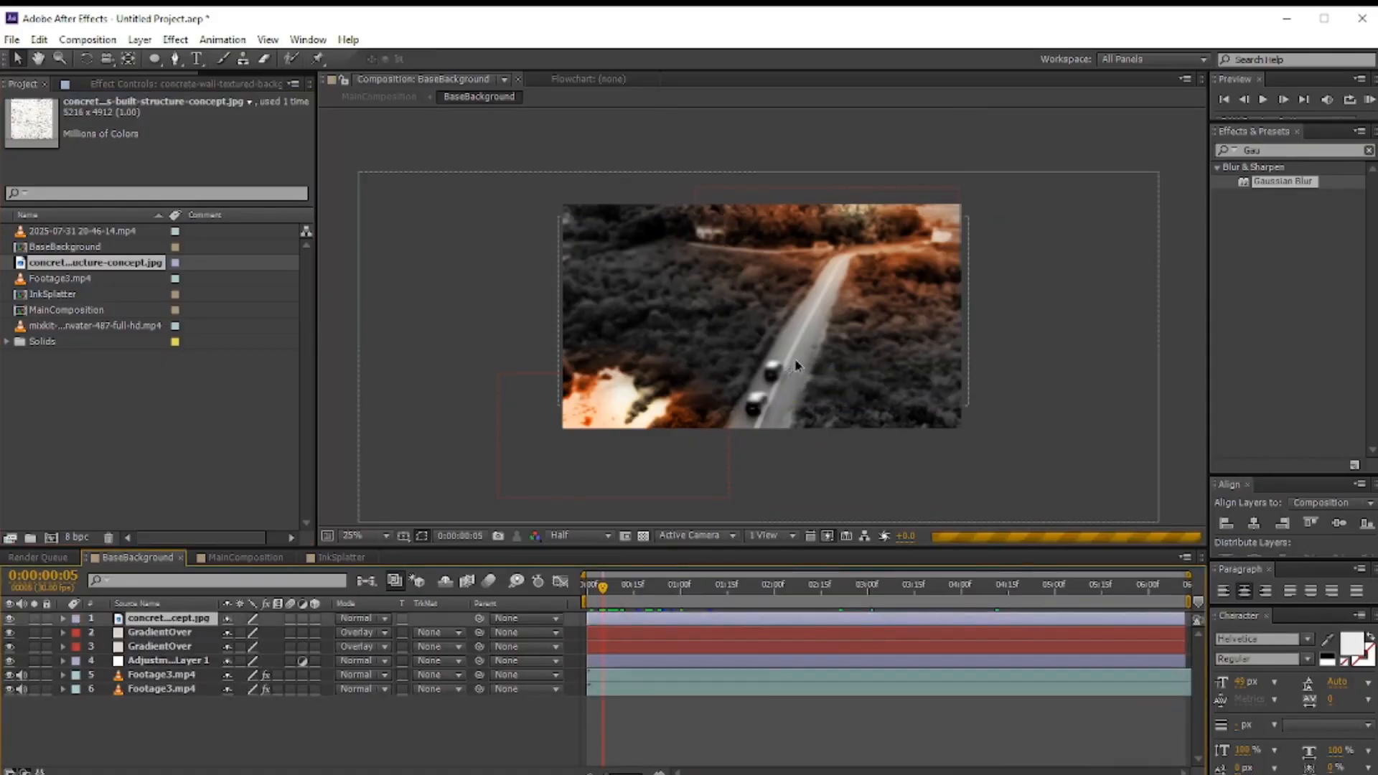
pyautogui.moveTo(171, 618); pyautogui.dragTo(175, 666)
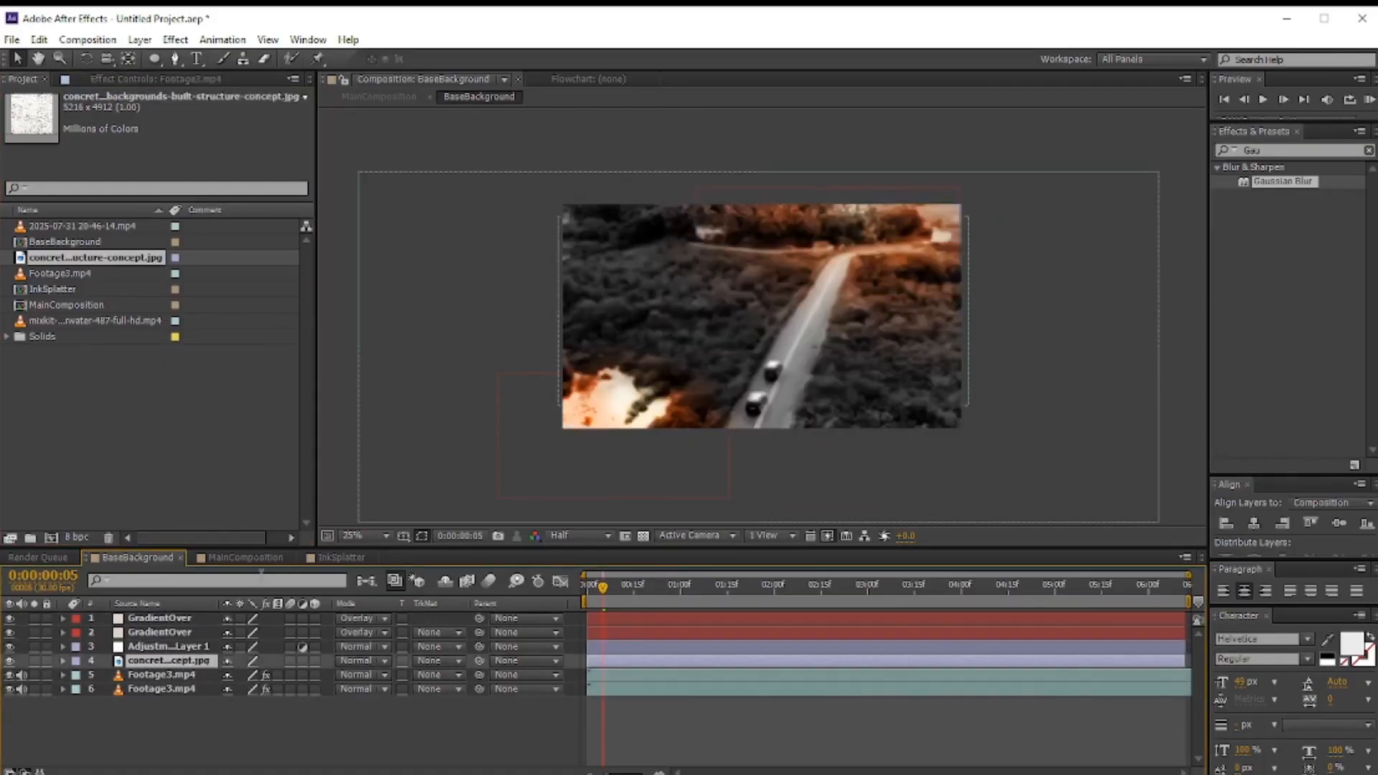
# Step: Add the concrete texture image to MainComposition beneath BlackVignette and set its blending mode to Multiply
pyautogui.click(247, 559)
pyautogui.click(167, 630)
pyautogui.moveTo(55, 261); pyautogui.dragTo(179, 626)
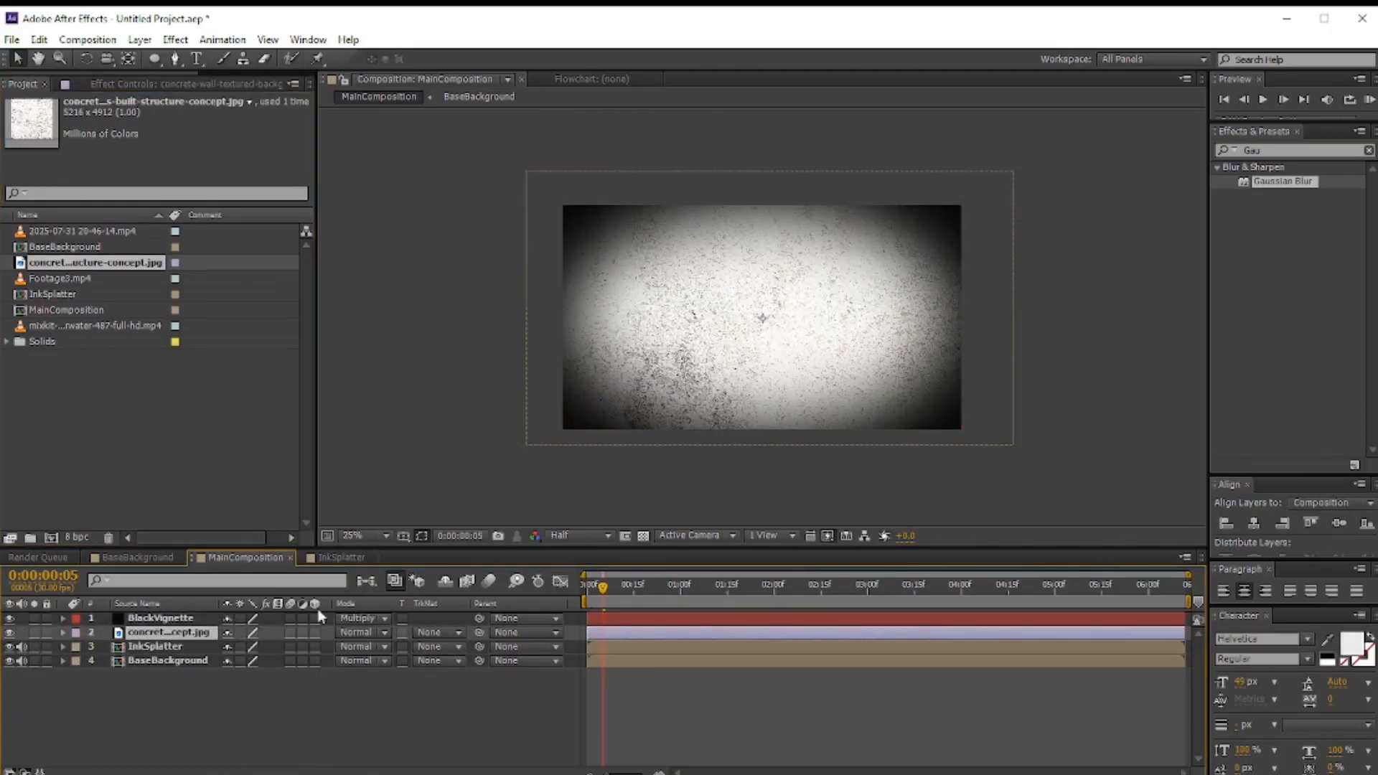
pyautogui.click(362, 632)
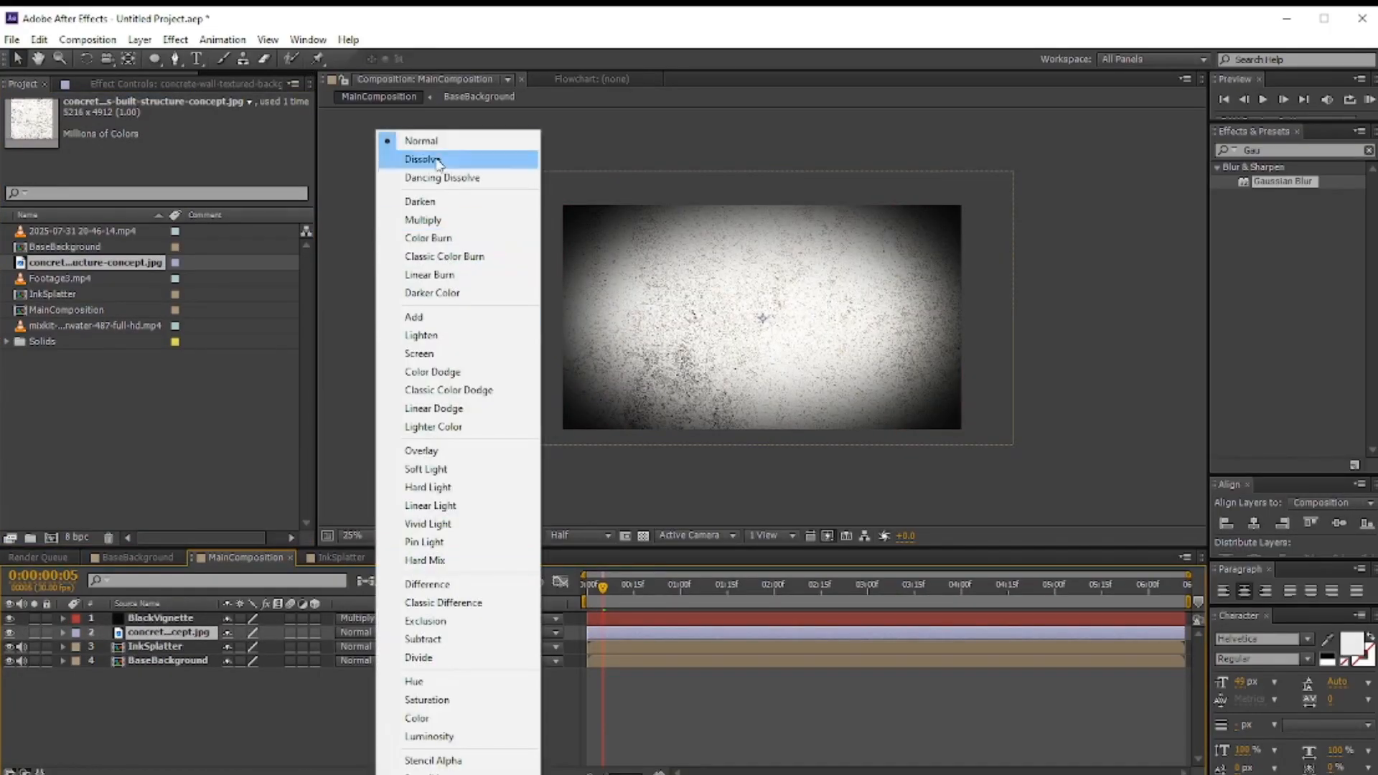
pyautogui.click(425, 220)
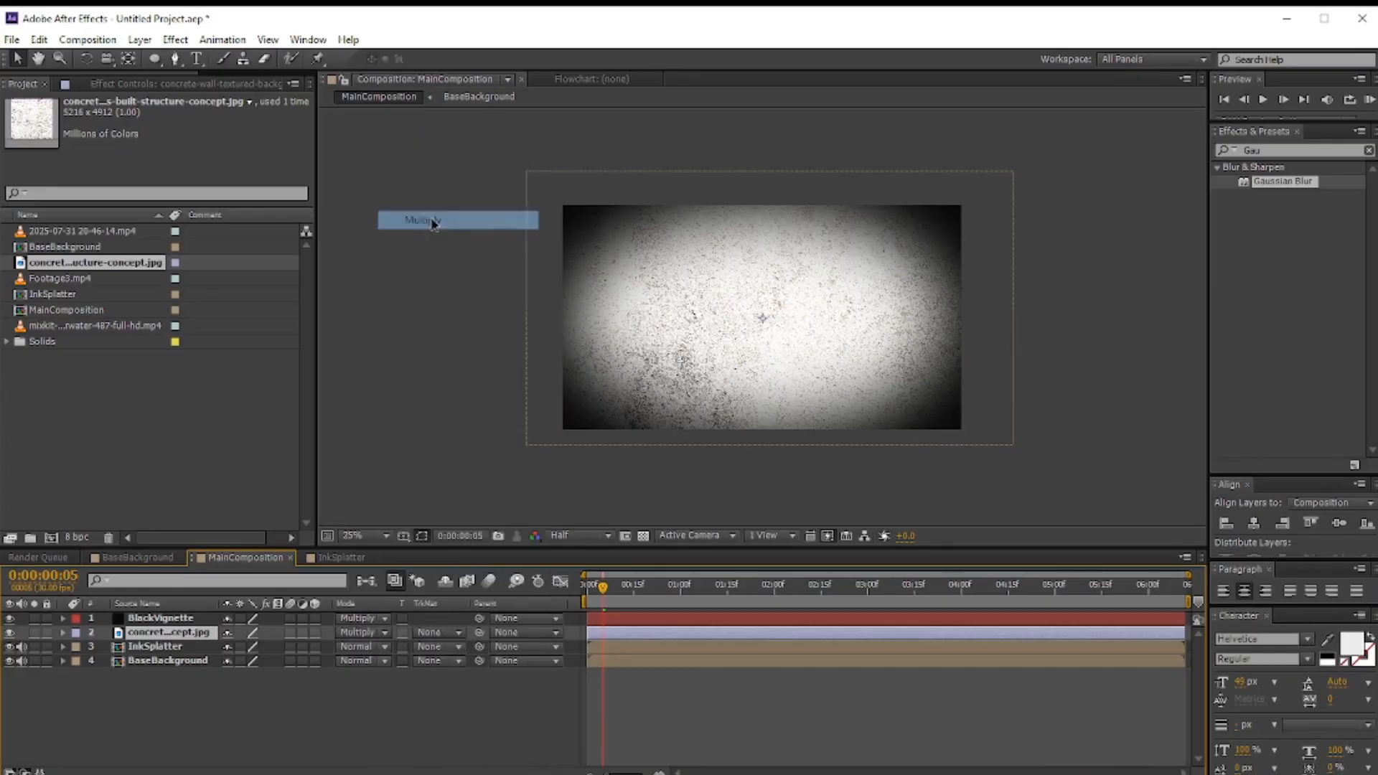
# Step: Change the concrete texture layer's blending mode to Overlay
pyautogui.click(382, 638)
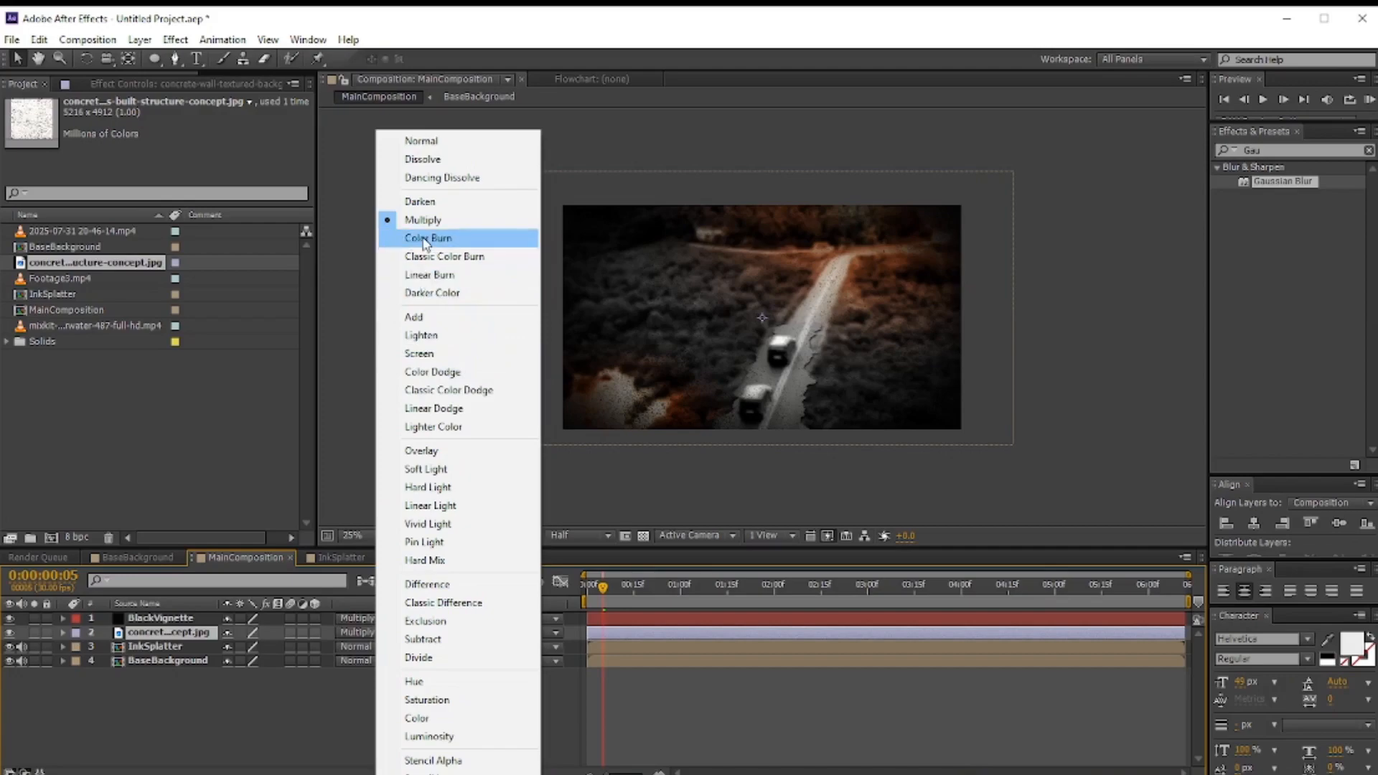
pyautogui.click(423, 452)
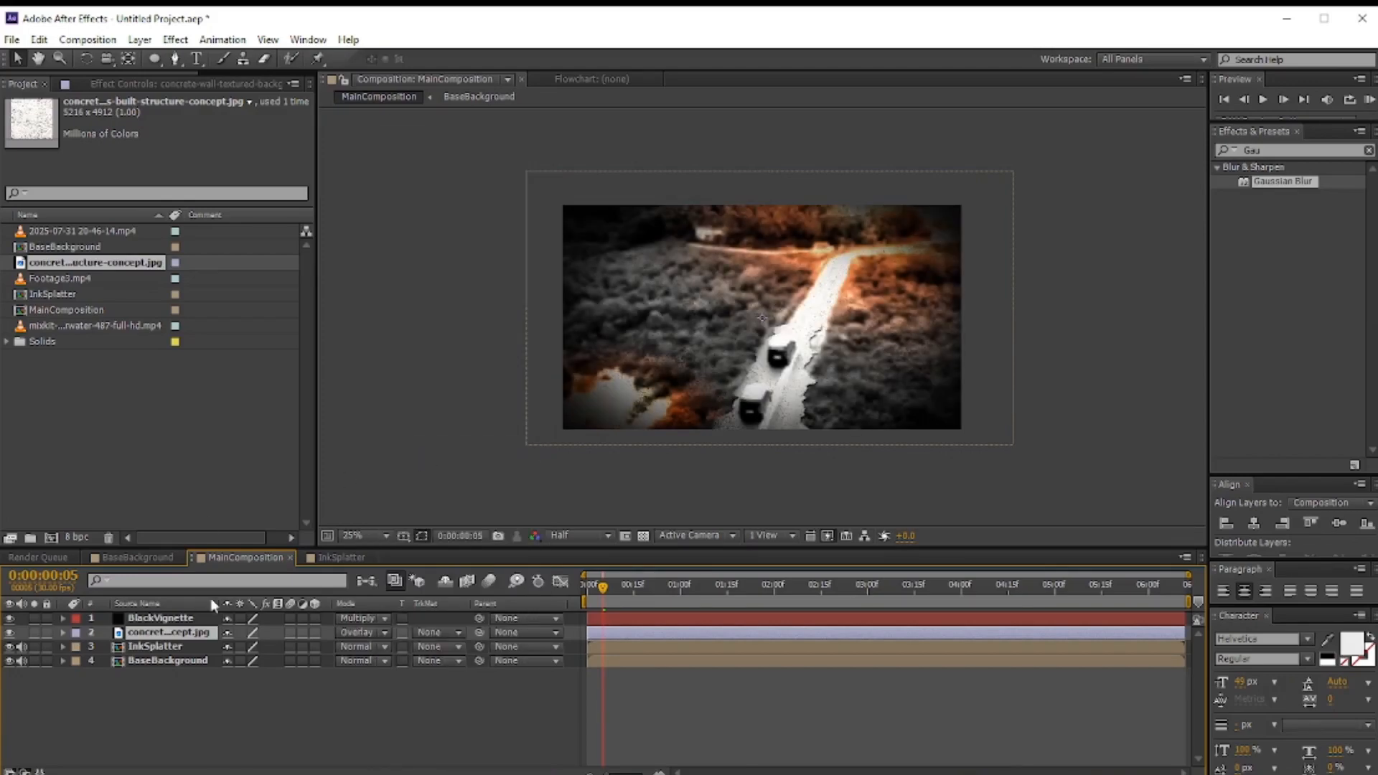
# Step: Lower the concrete texture layer's Opacity to about 68% in its Transform properties
pyautogui.press('.')
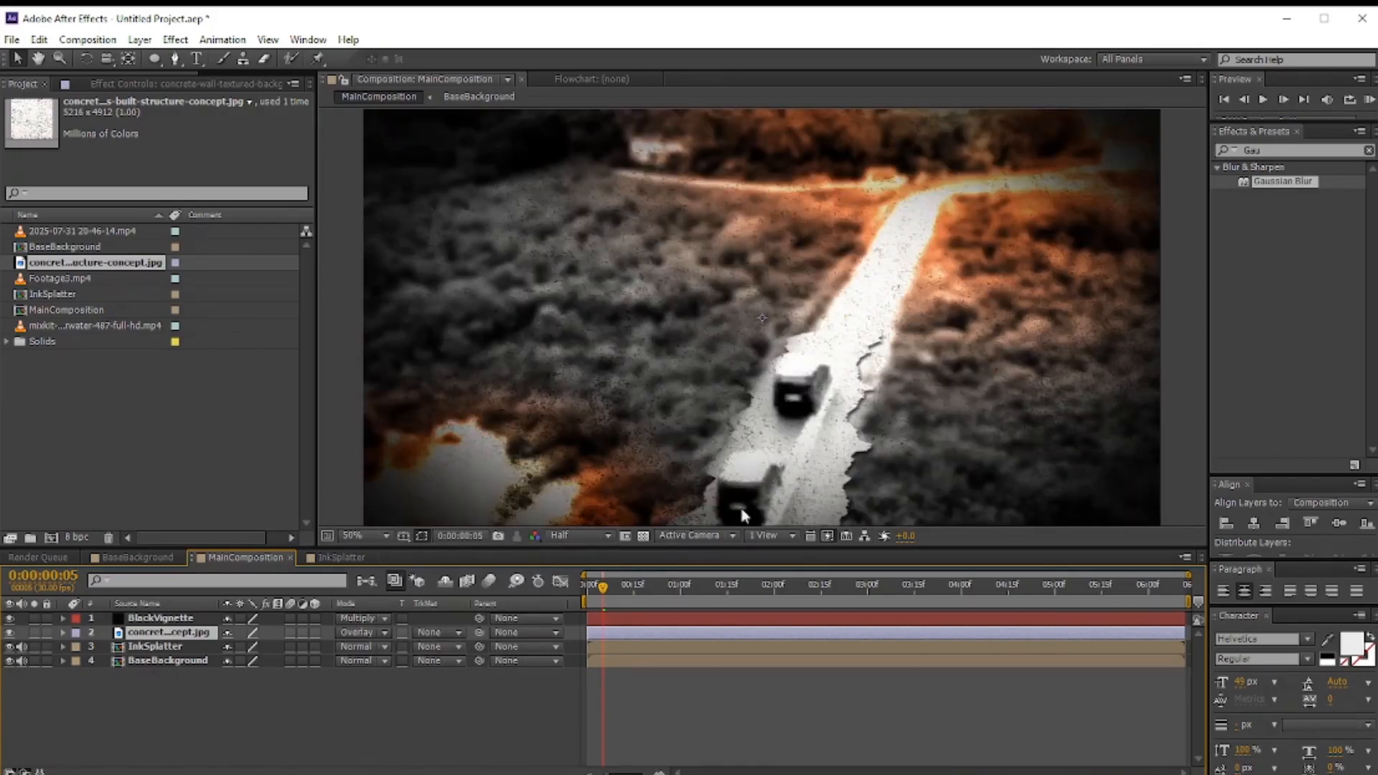
pyautogui.moveTo(145, 636)
pyautogui.mouseDown()
pyautogui.moveTo(145, 654)
pyautogui.moveTo(149, 631)
pyautogui.mouseUp()
pyautogui.click(62, 632)
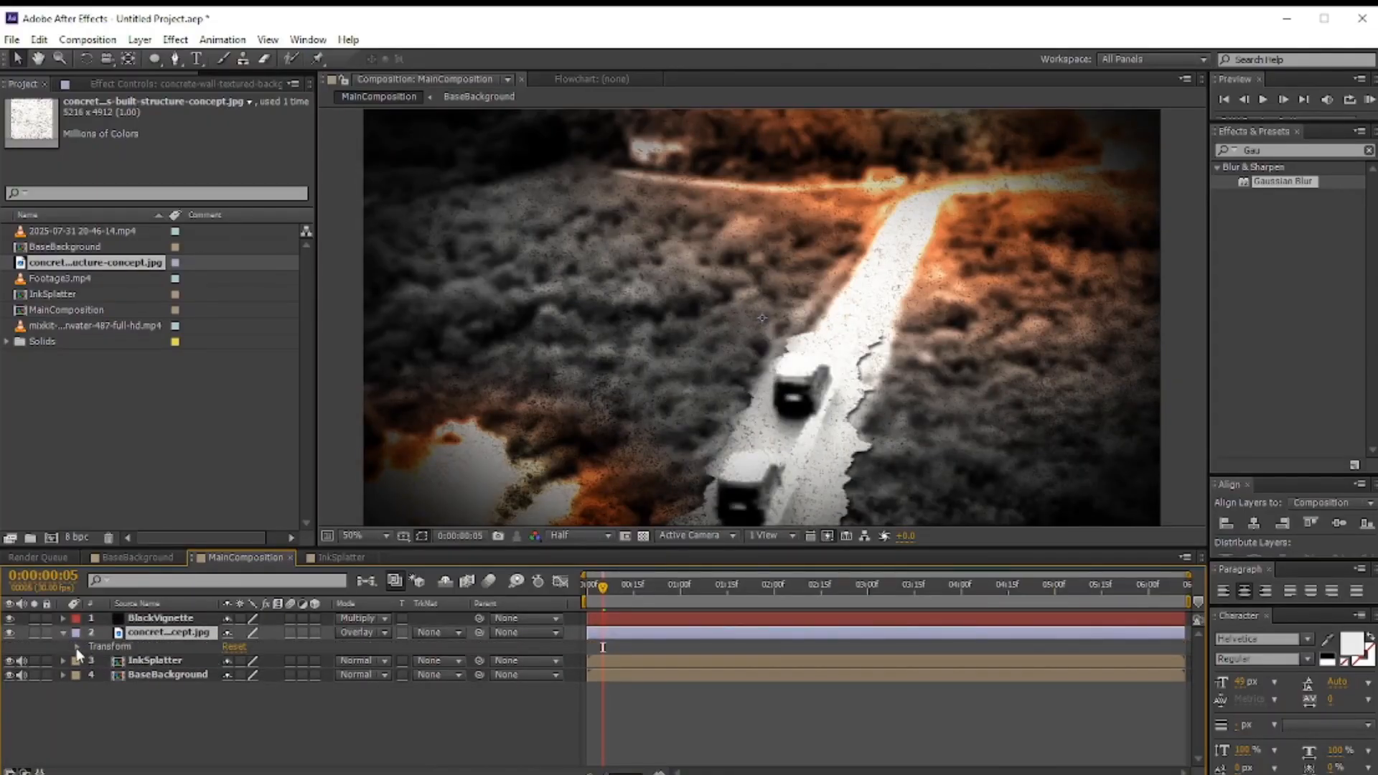
pyautogui.click(77, 648)
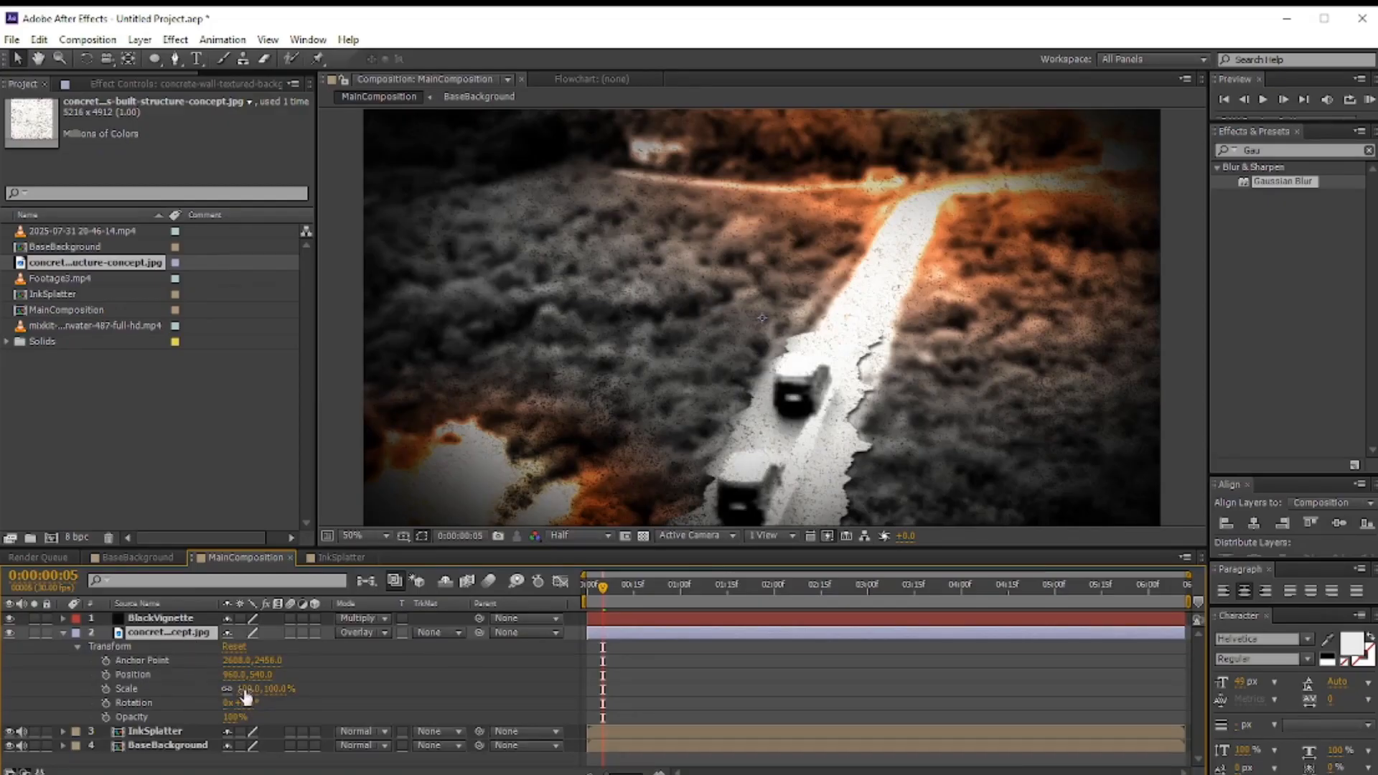
pyautogui.moveTo(233, 717); pyautogui.dragTo(202, 719)
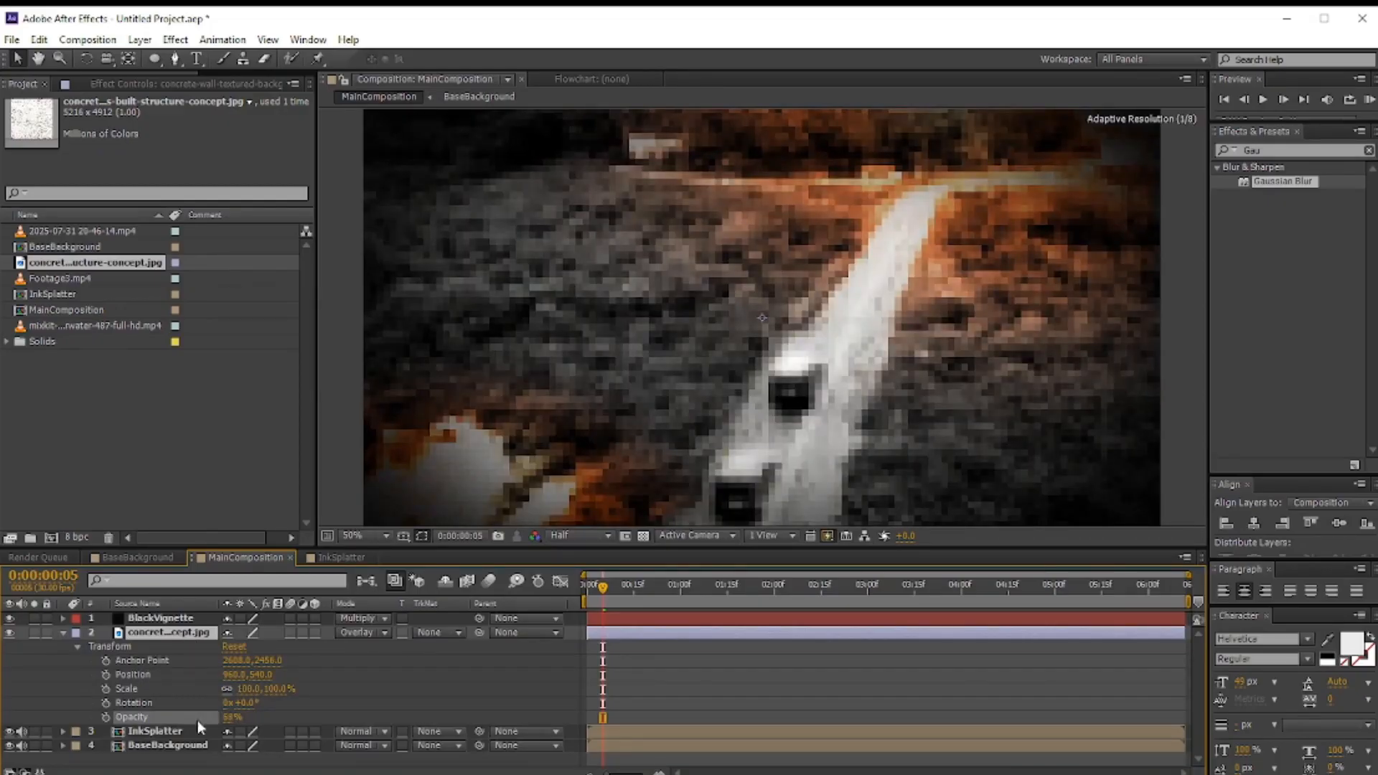
pyautogui.click(62, 633)
pyautogui.press(',')
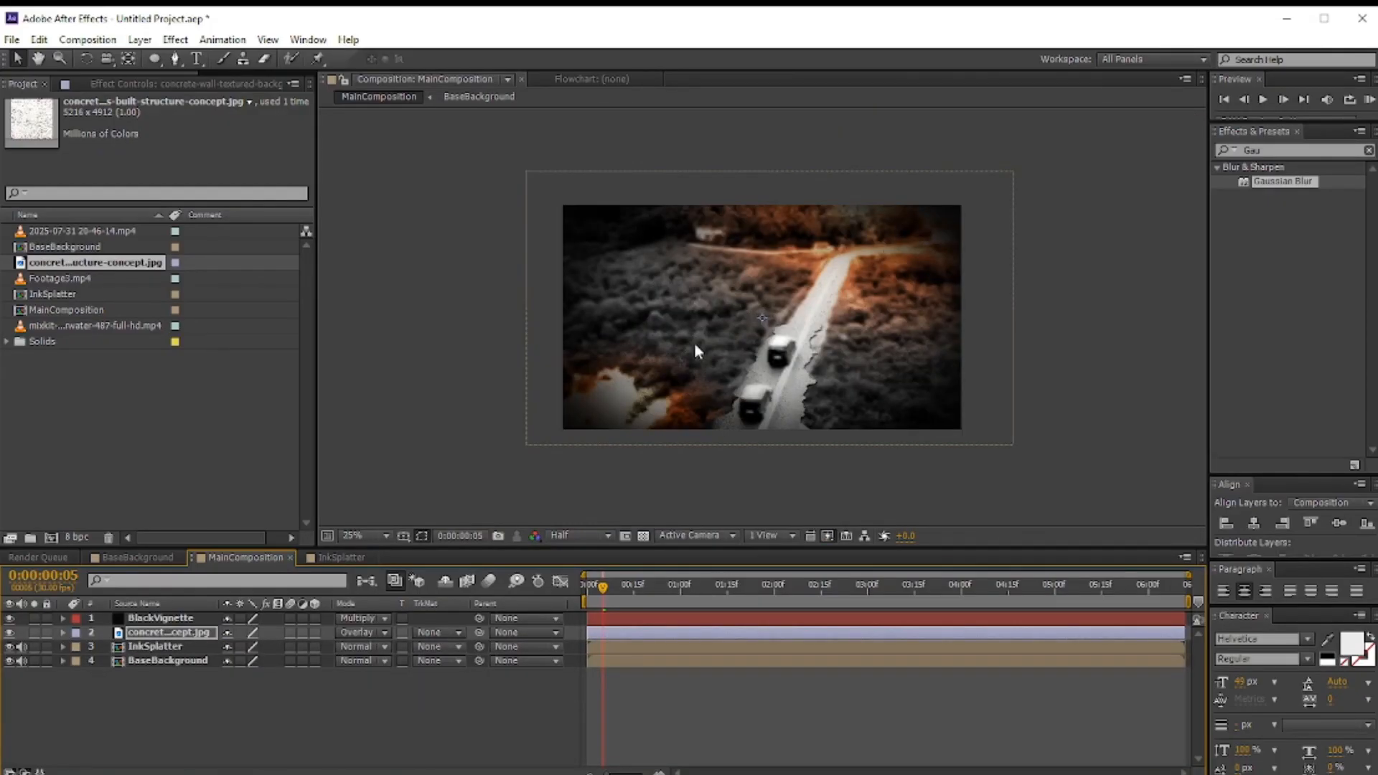
pyautogui.press('.')
pyautogui.click(240, 729)
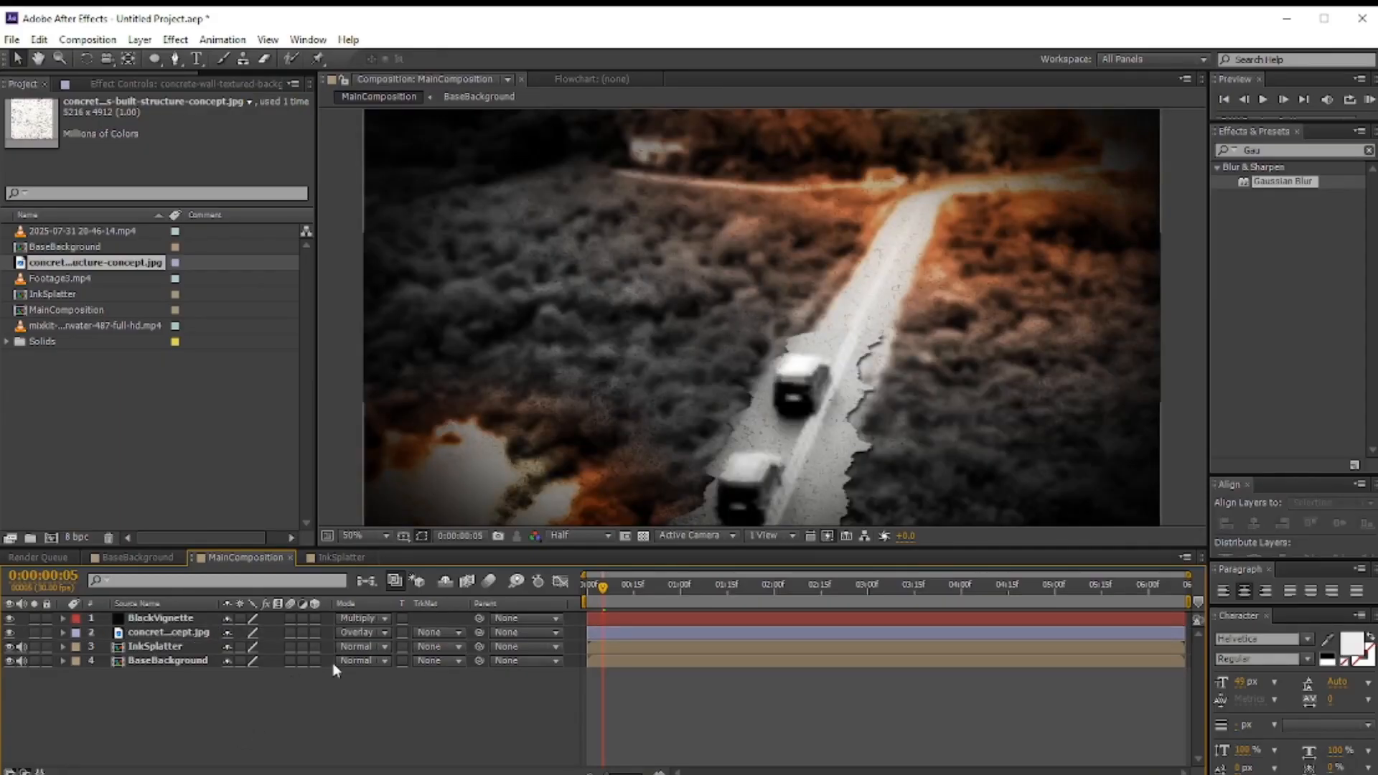